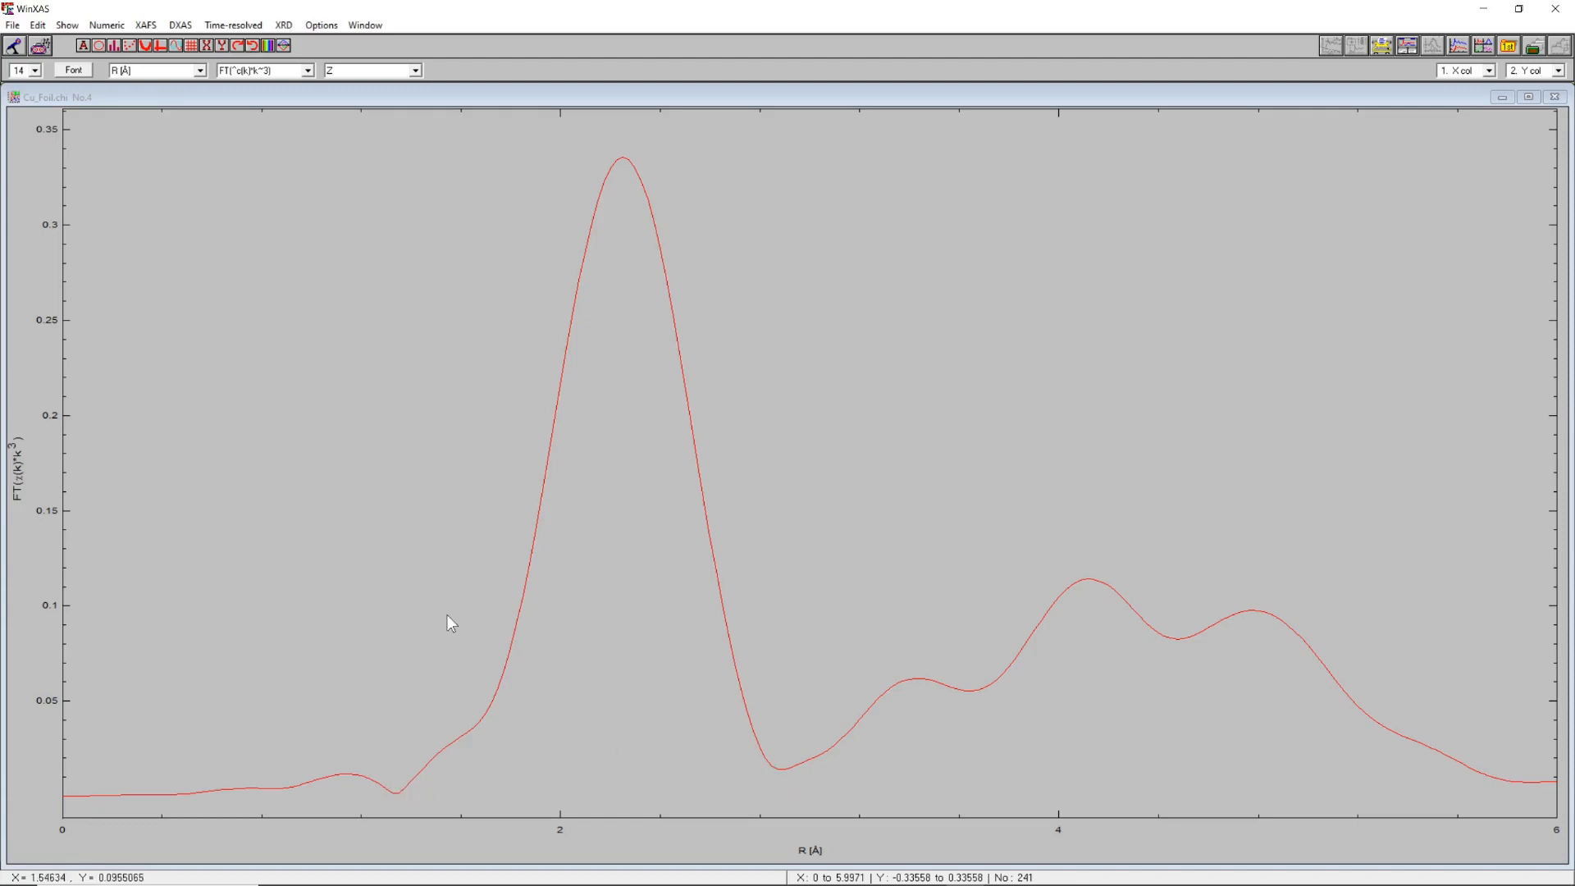
# - Fourier backtransform the first-shell peak of the copper foil spectrum, with window borders at about 1.34 and 2.88 Å
pyautogui.click(146, 30)
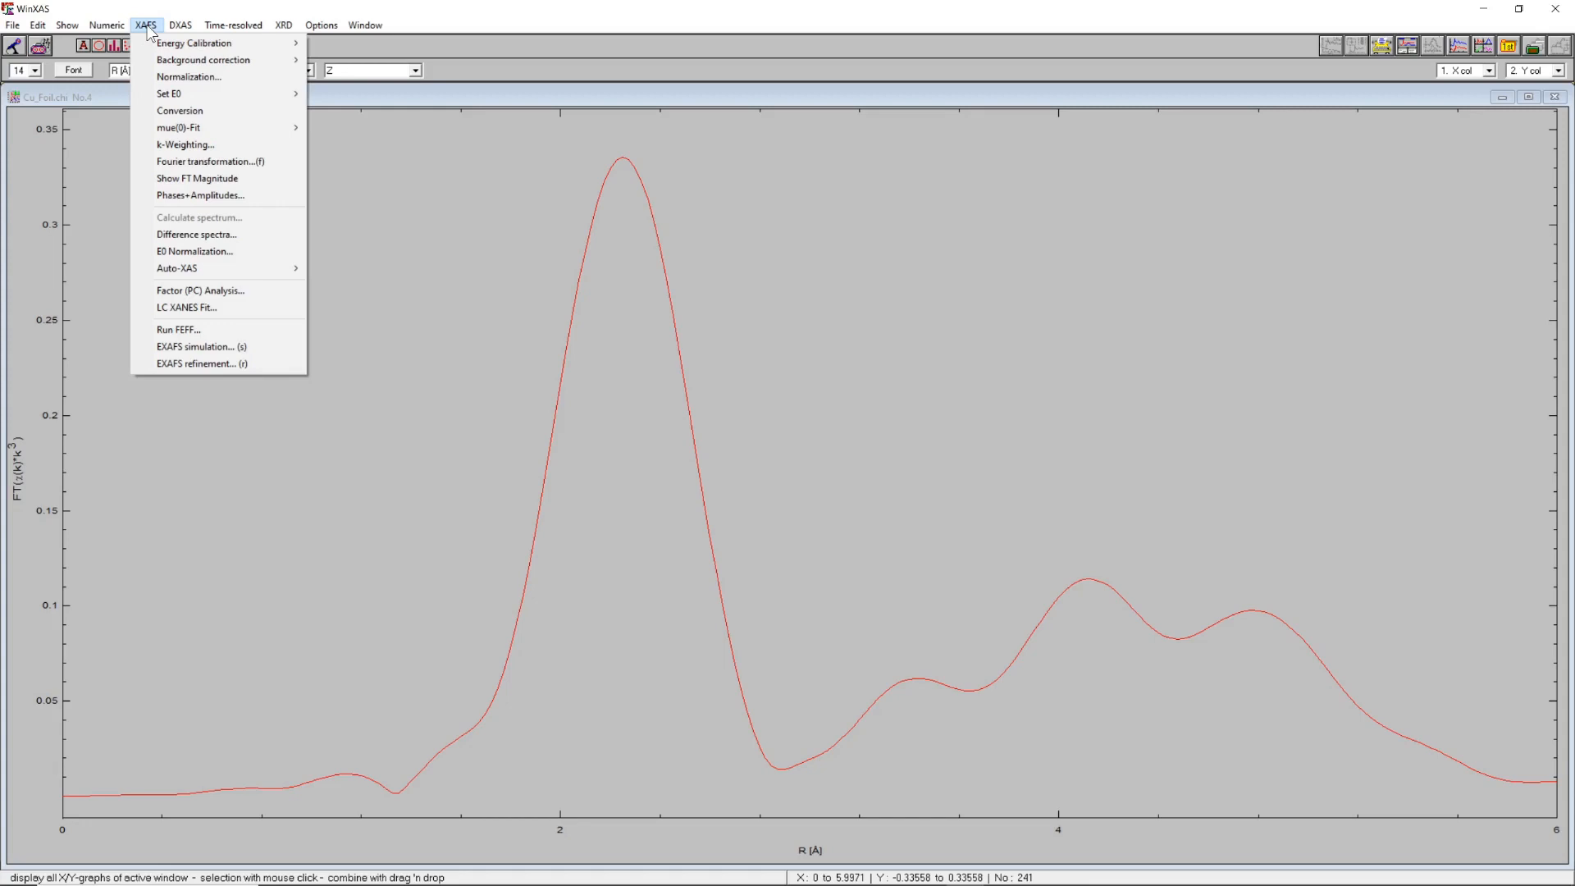
pyautogui.click(224, 168)
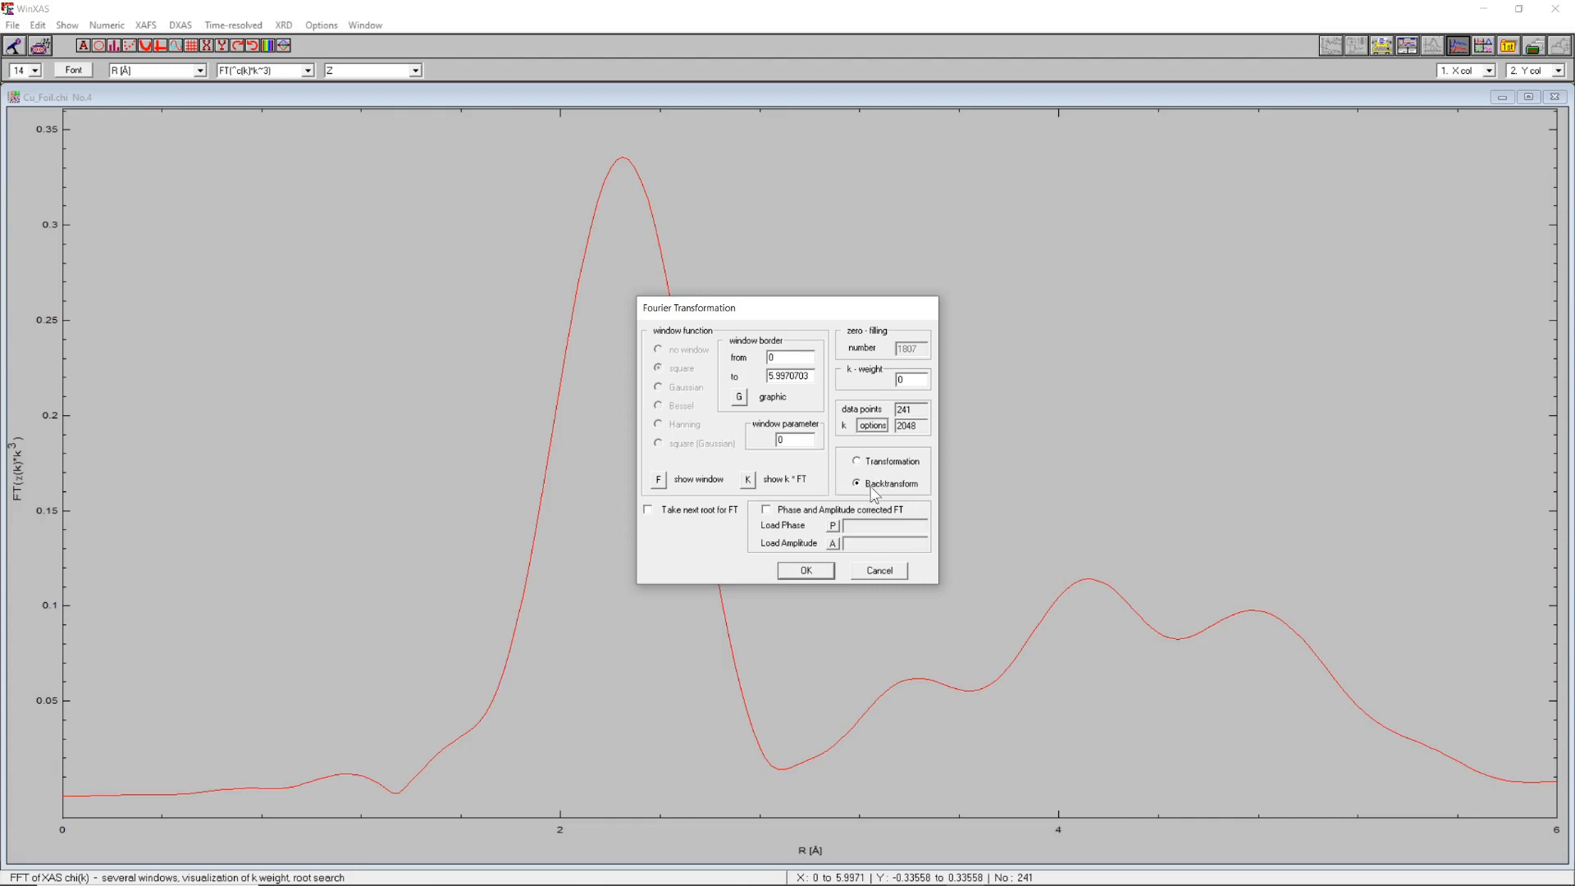
pyautogui.click(738, 397)
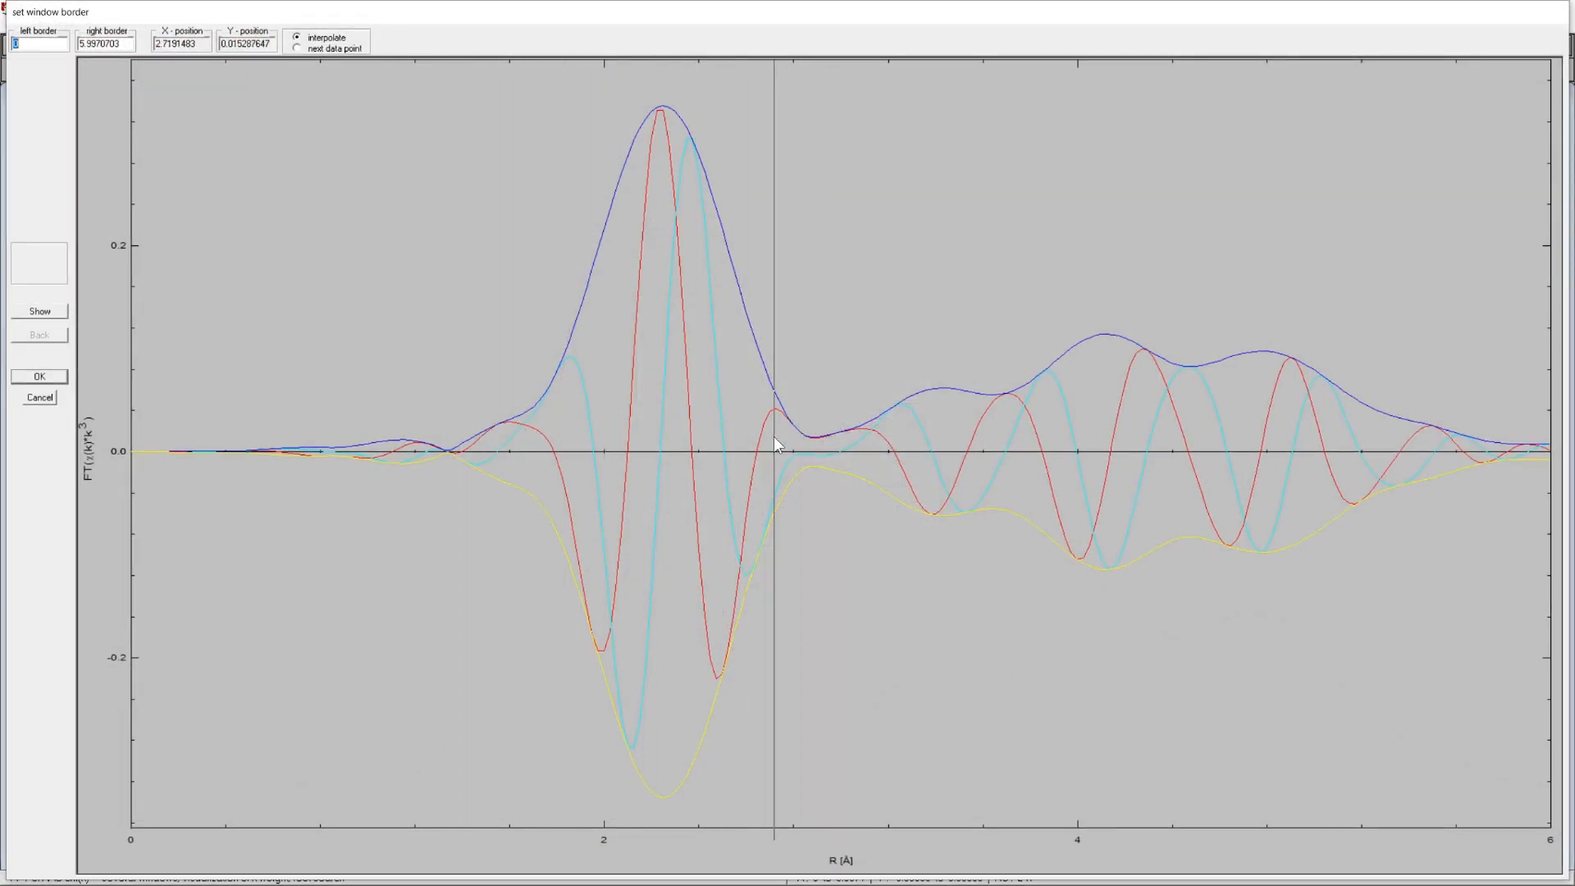
pyautogui.click(447, 405)
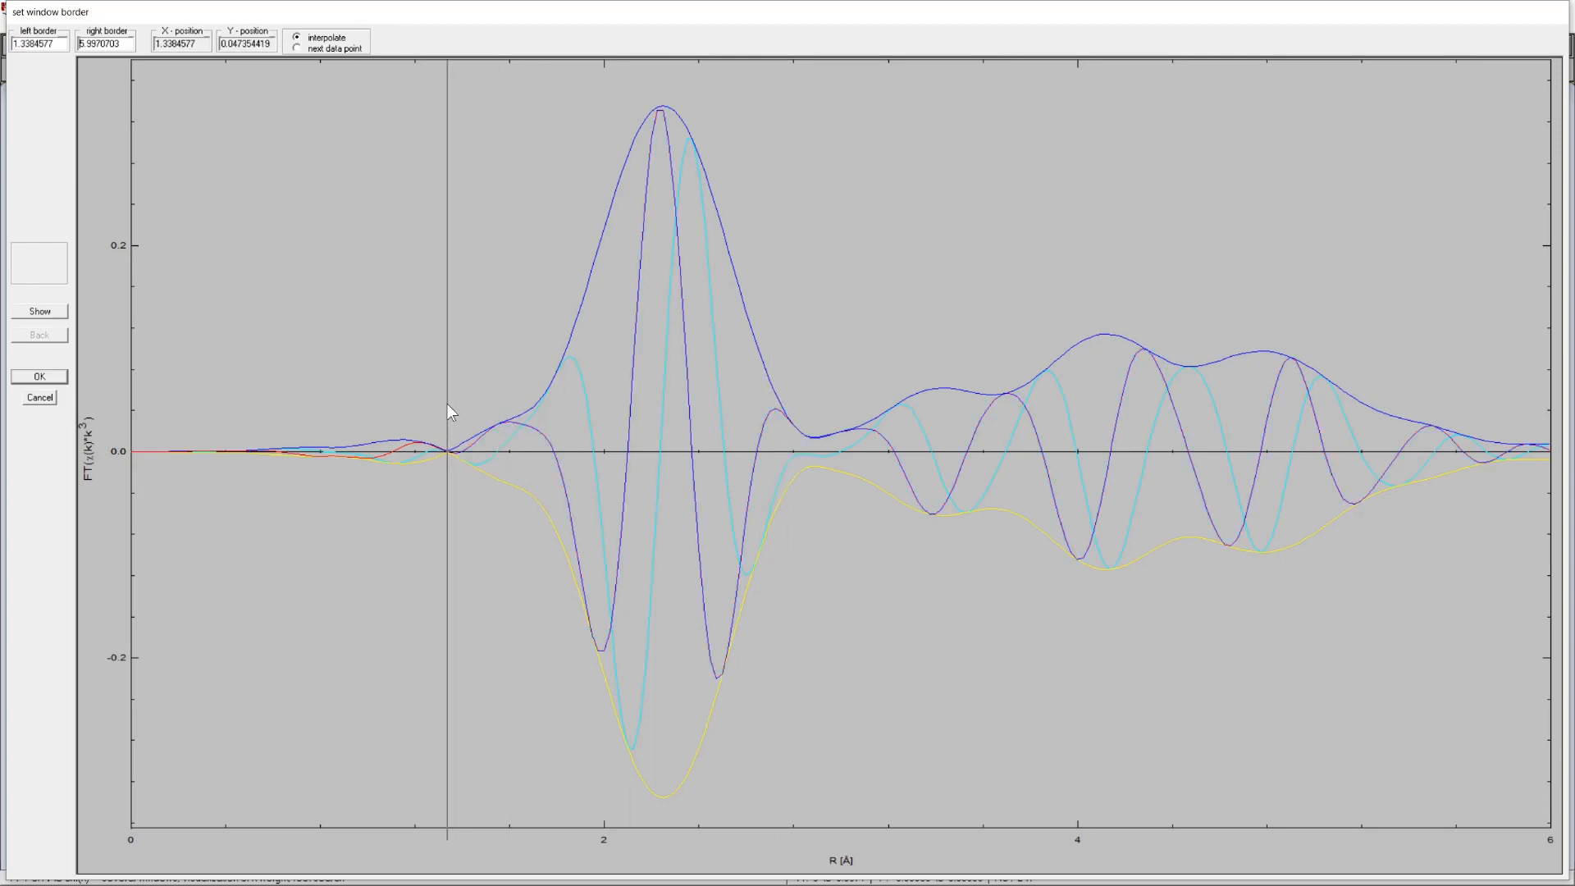
pyautogui.click(812, 416)
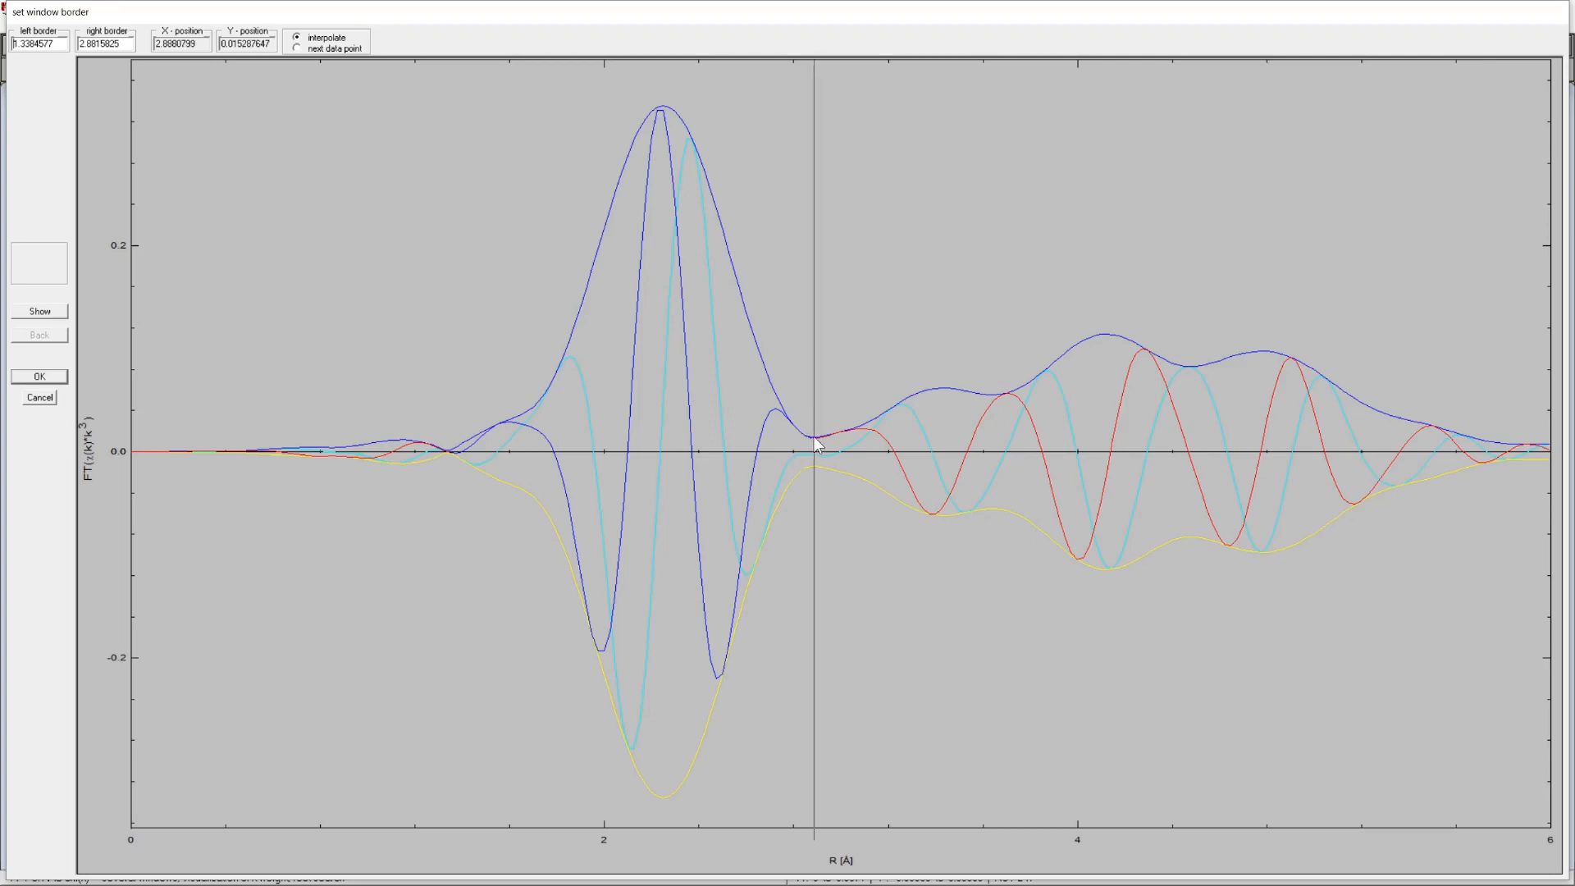
pyautogui.click(40, 377)
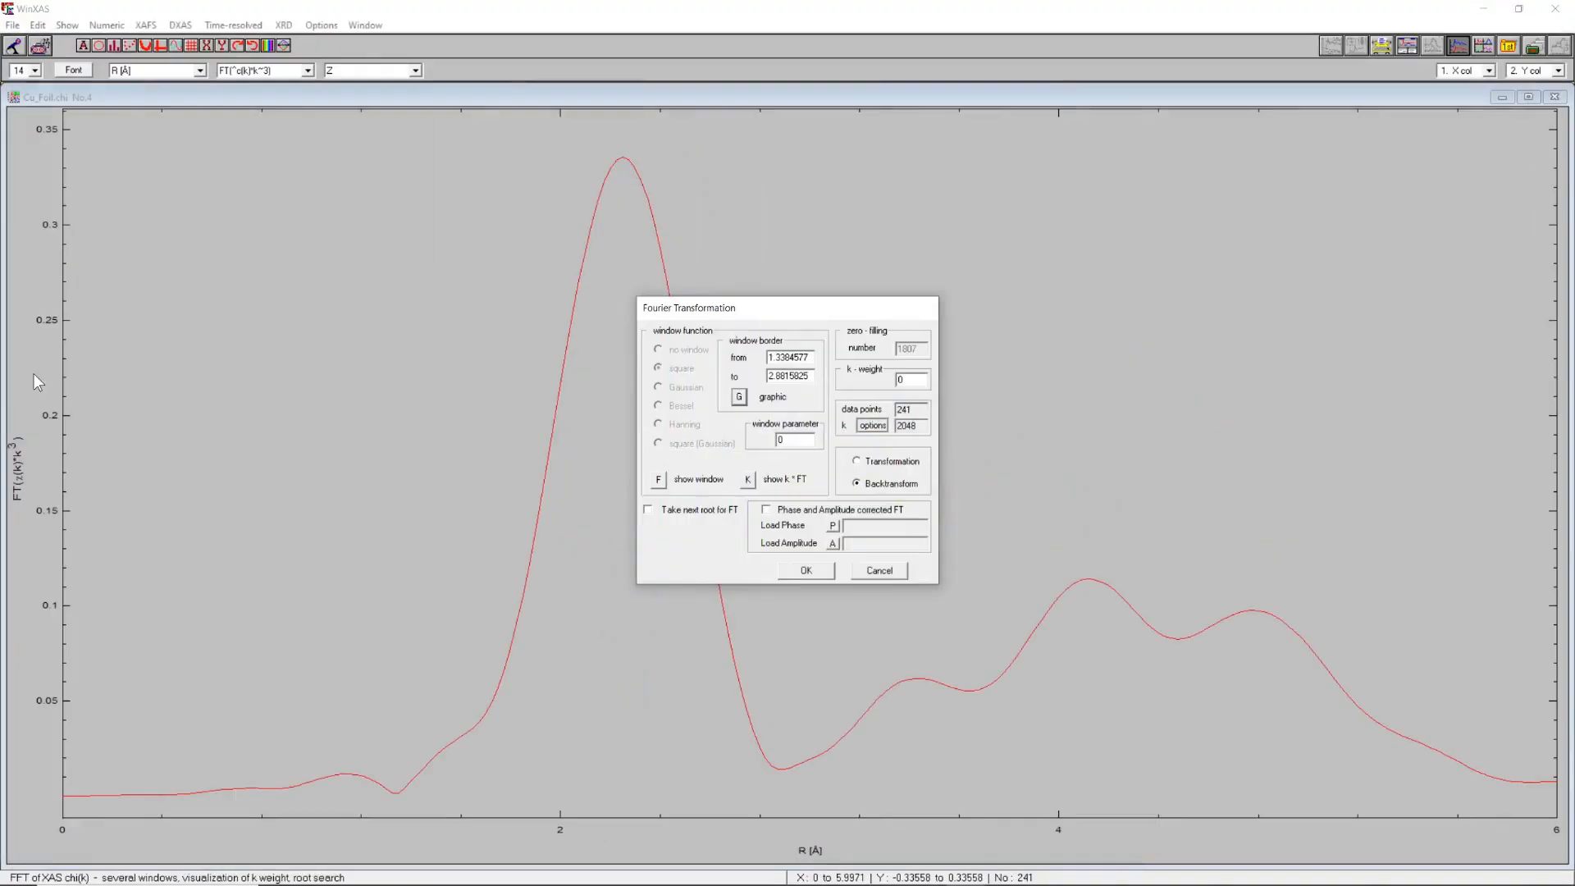
pyautogui.click(805, 572)
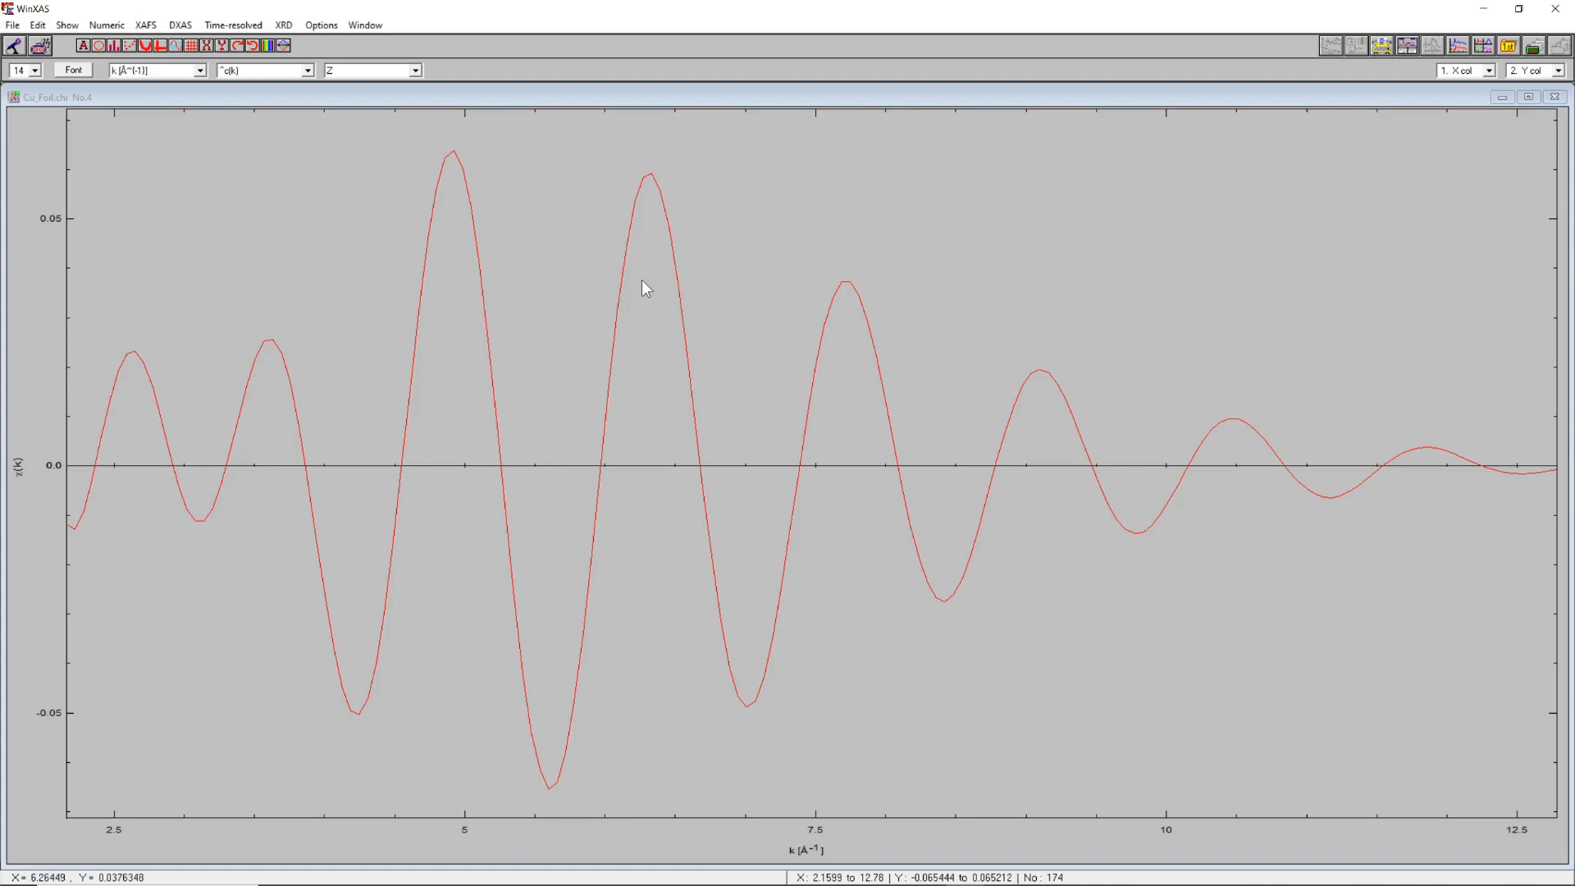
# - Calculate modified phases and amplitudes for coordination number 12 and distance 2.54, saving them under the file name cu-cu
pyautogui.click(145, 25)
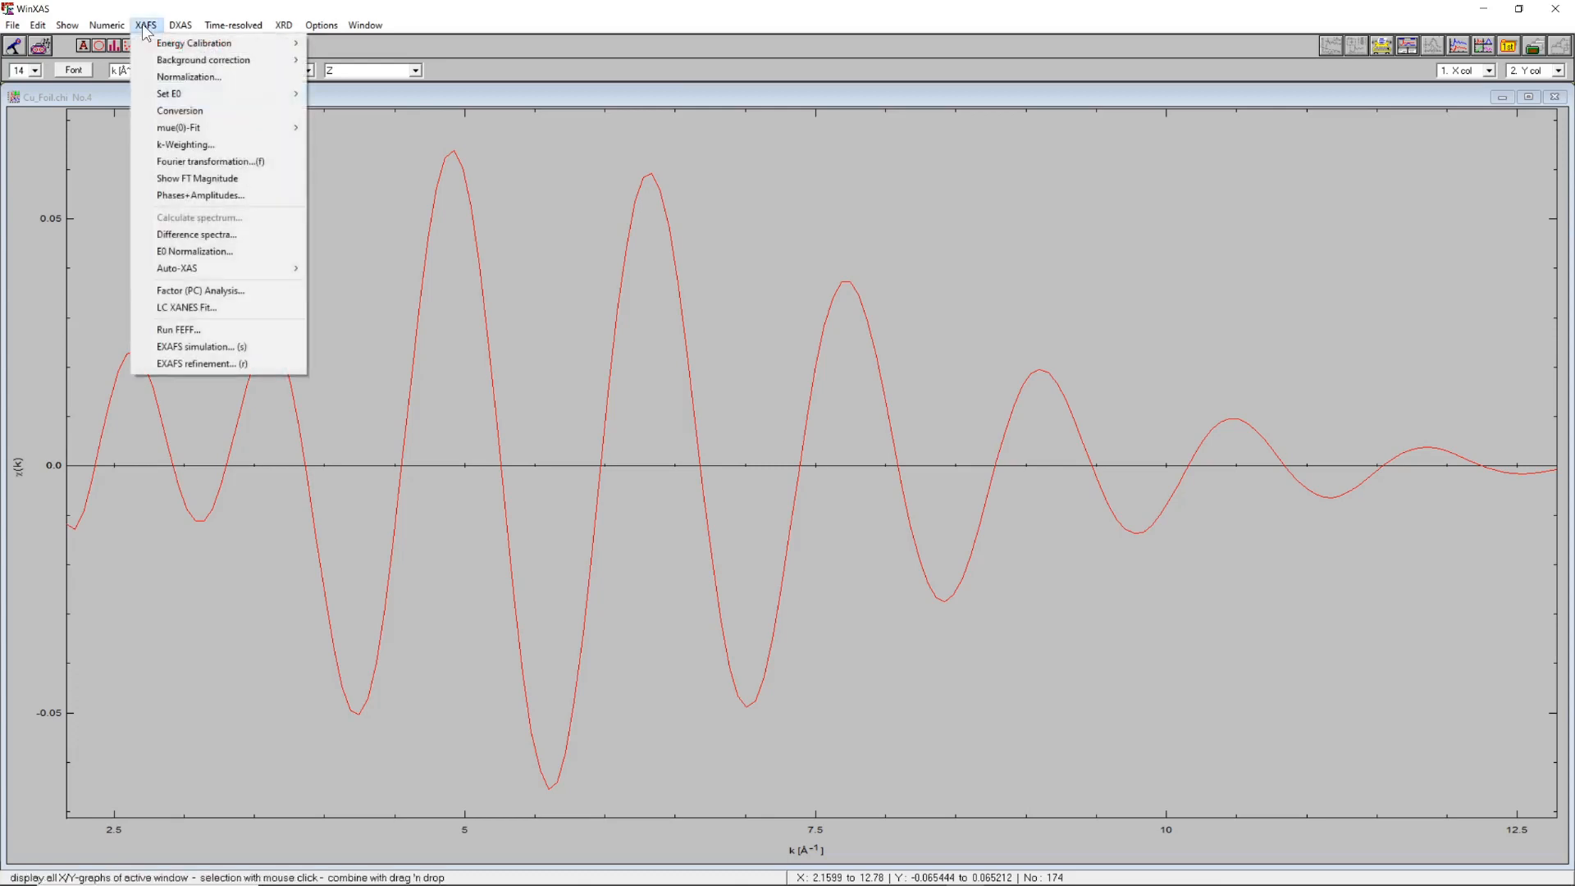
pyautogui.click(202, 197)
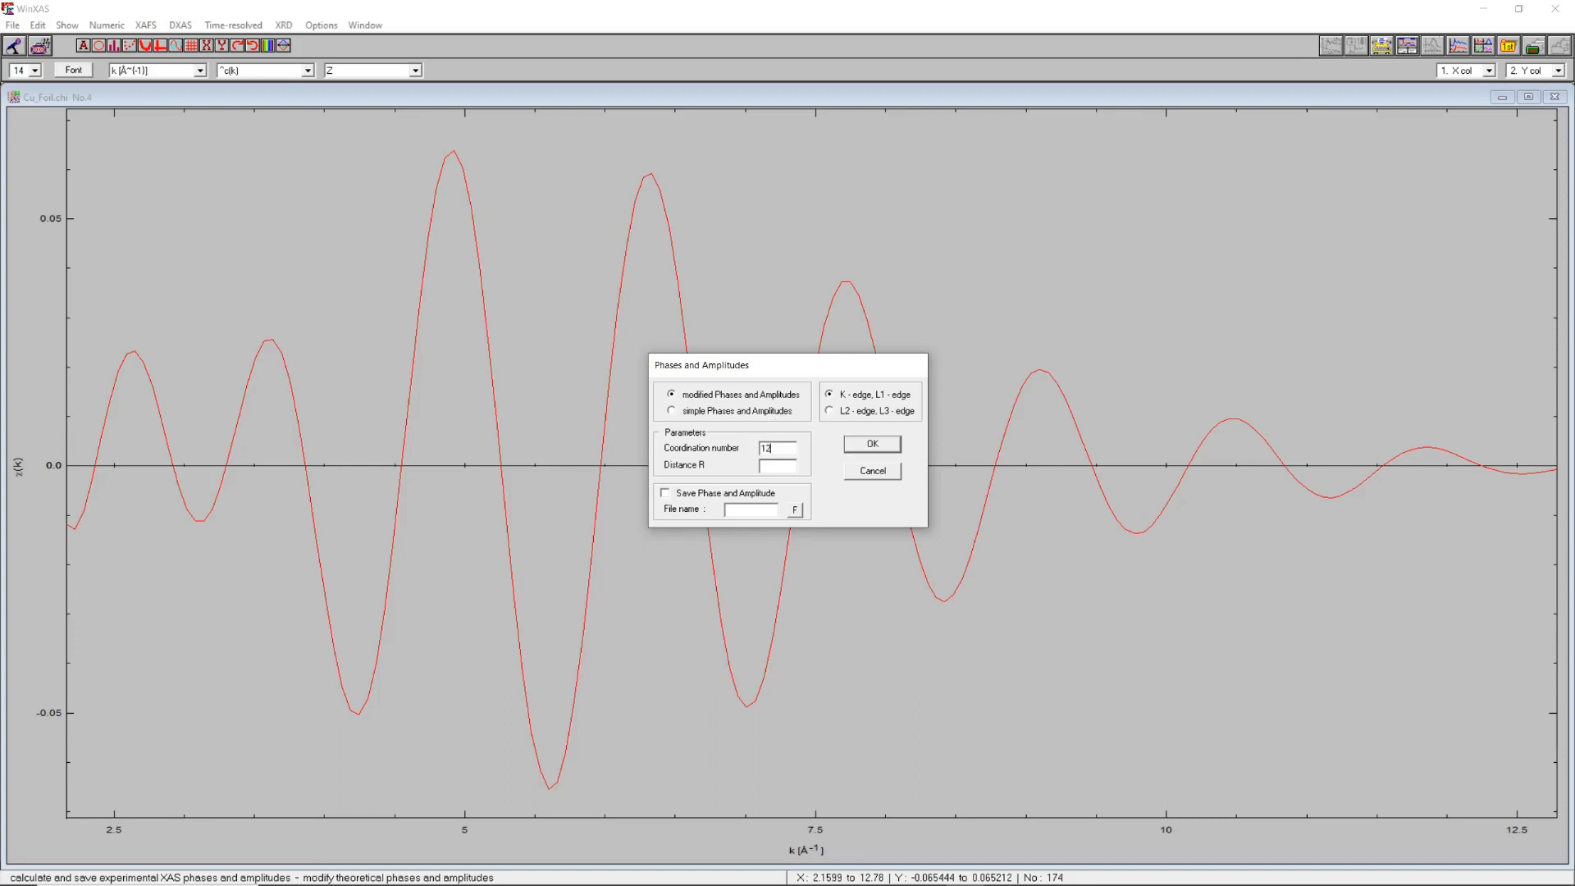
pyautogui.click(766, 467)
pyautogui.write('2.54')
pyautogui.click(716, 495)
pyautogui.write('cu-cu')
pyautogui.click(873, 447)
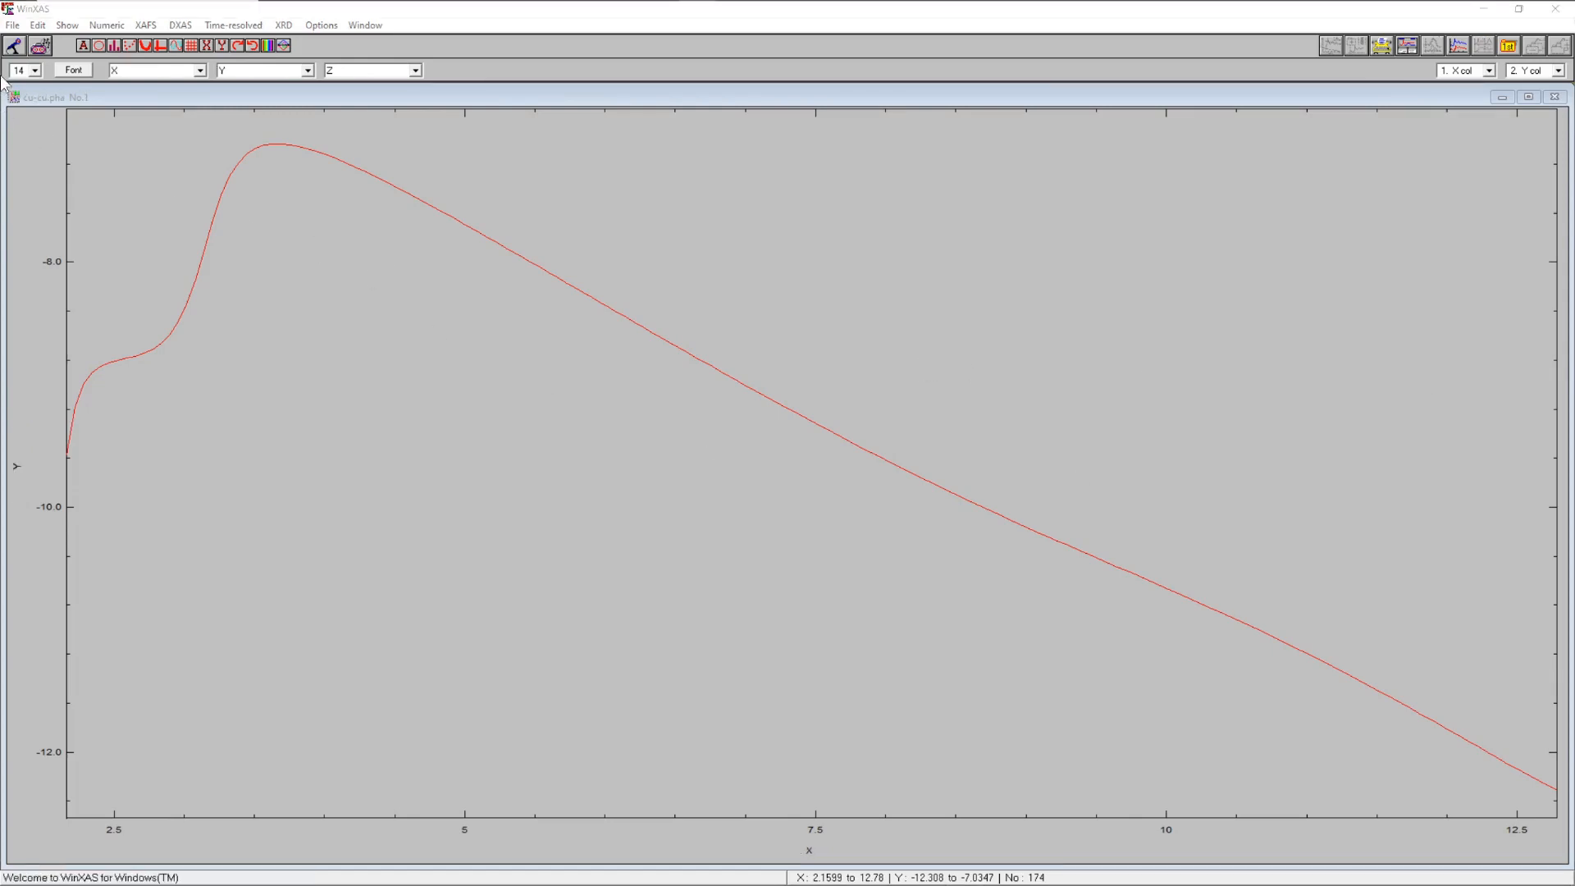
# - Open the original Cu_Foil.chi spectrum from the #3_XAFS_Fits folder
pyautogui.click(12, 25)
pyautogui.click(33, 41)
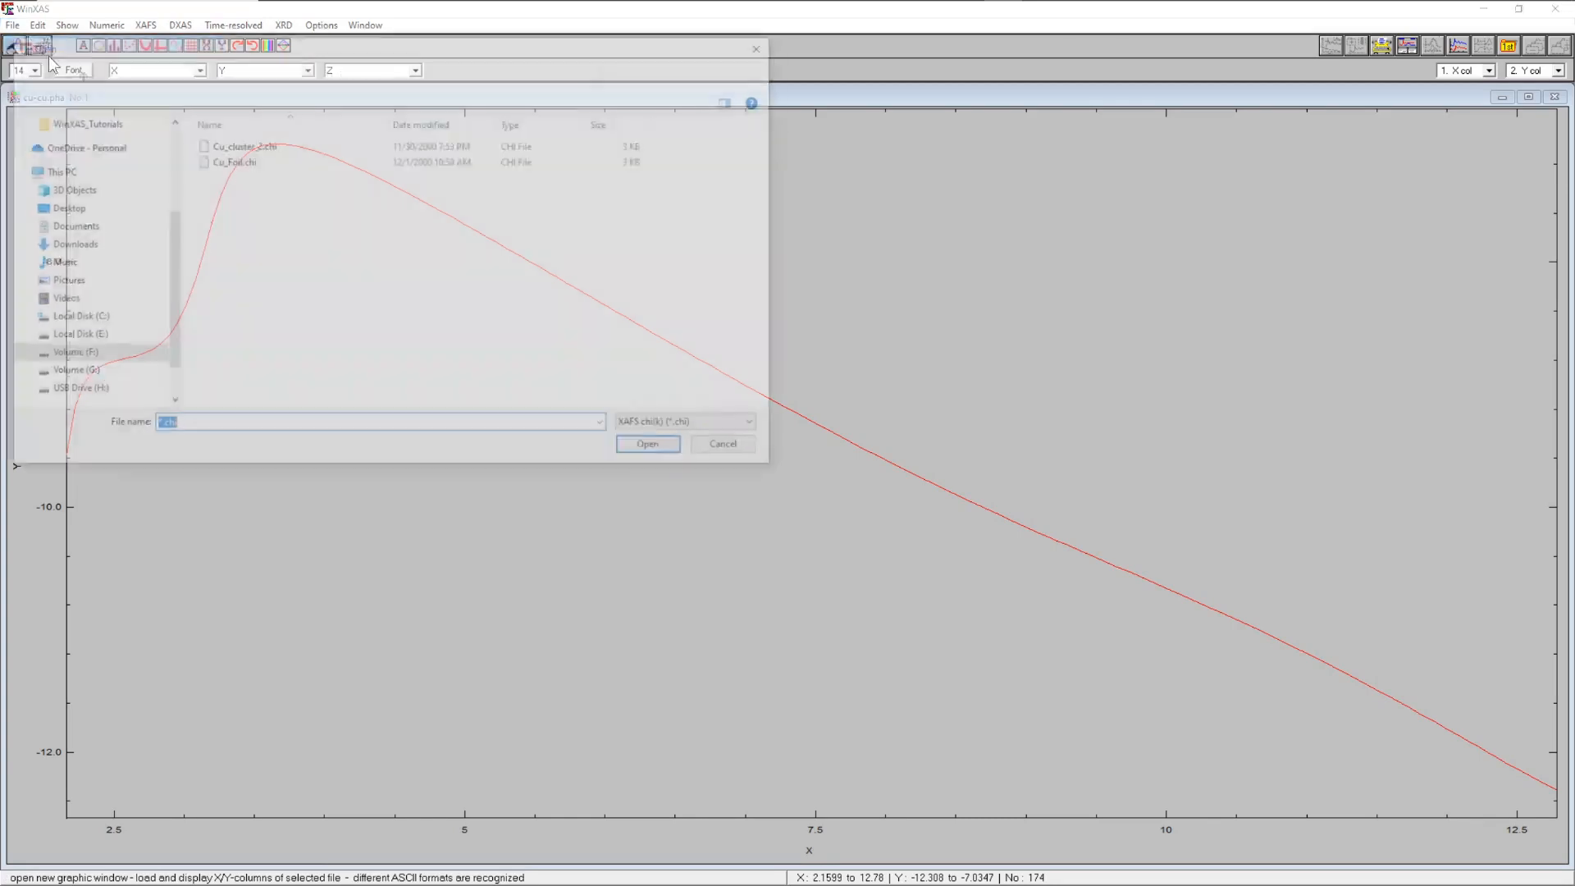
pyautogui.click(233, 162)
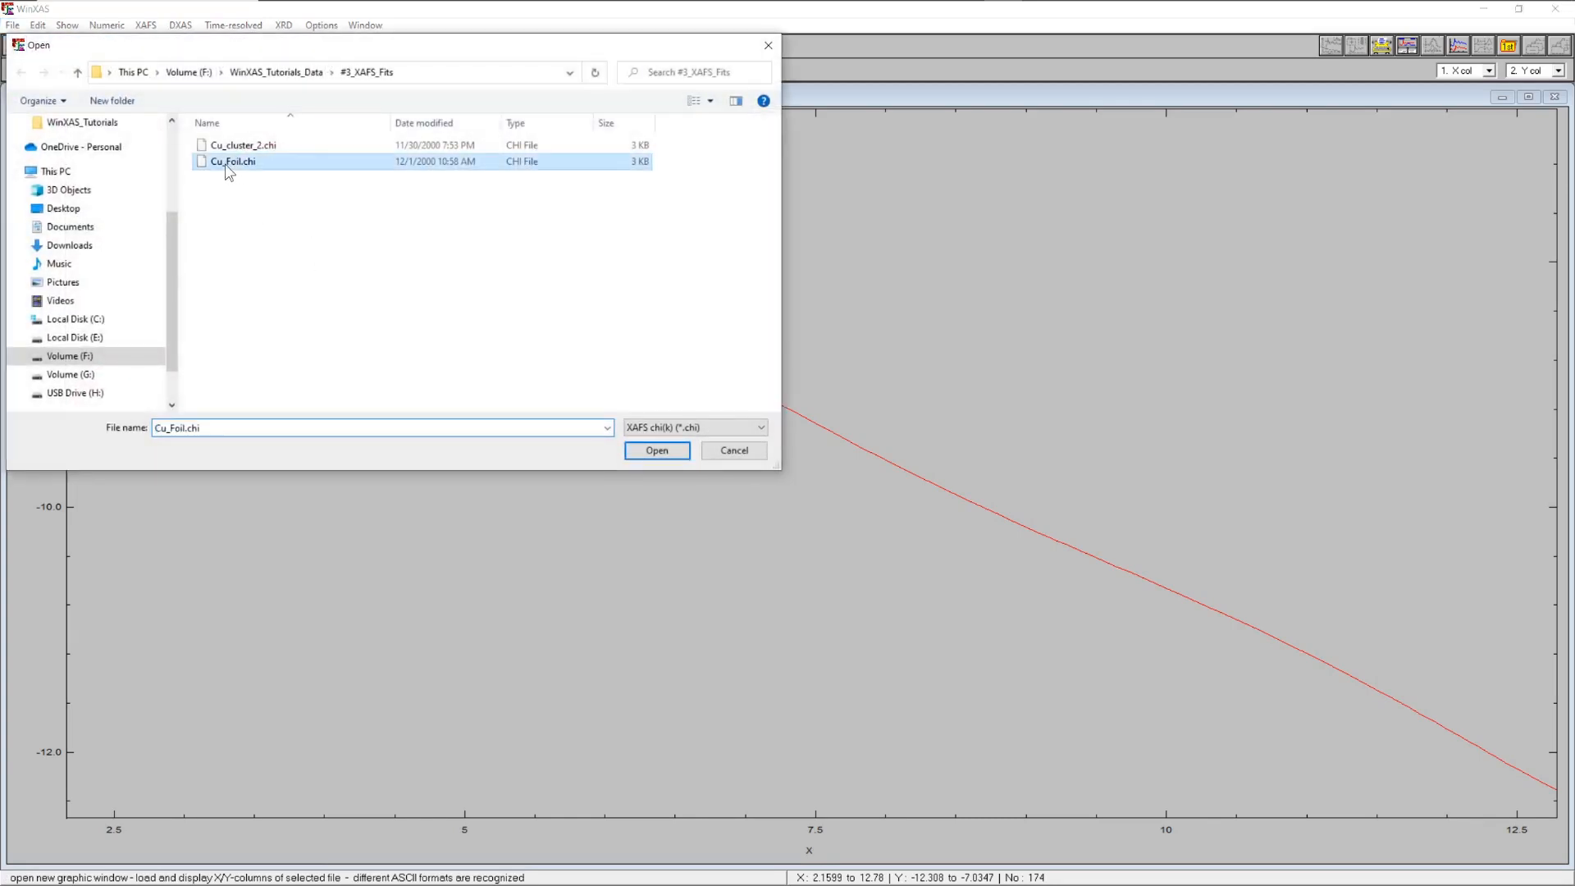
pyautogui.click(655, 450)
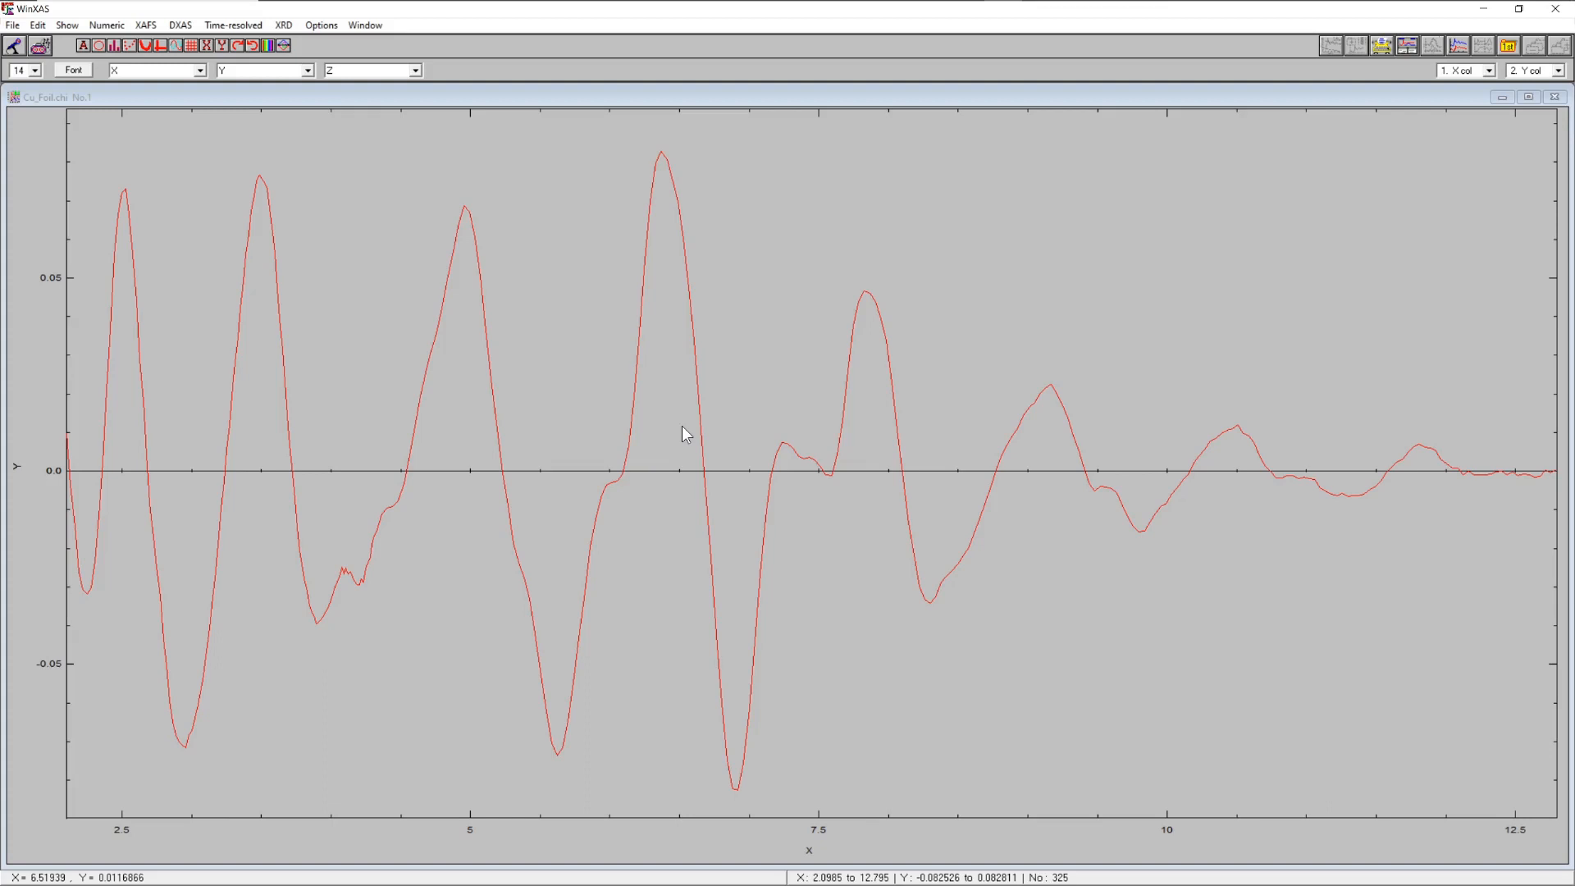
# - Cut the Cu_Foil.chi spectrum to the section from about 2.16 to 12.63
pyautogui.rightClick(774, 234)
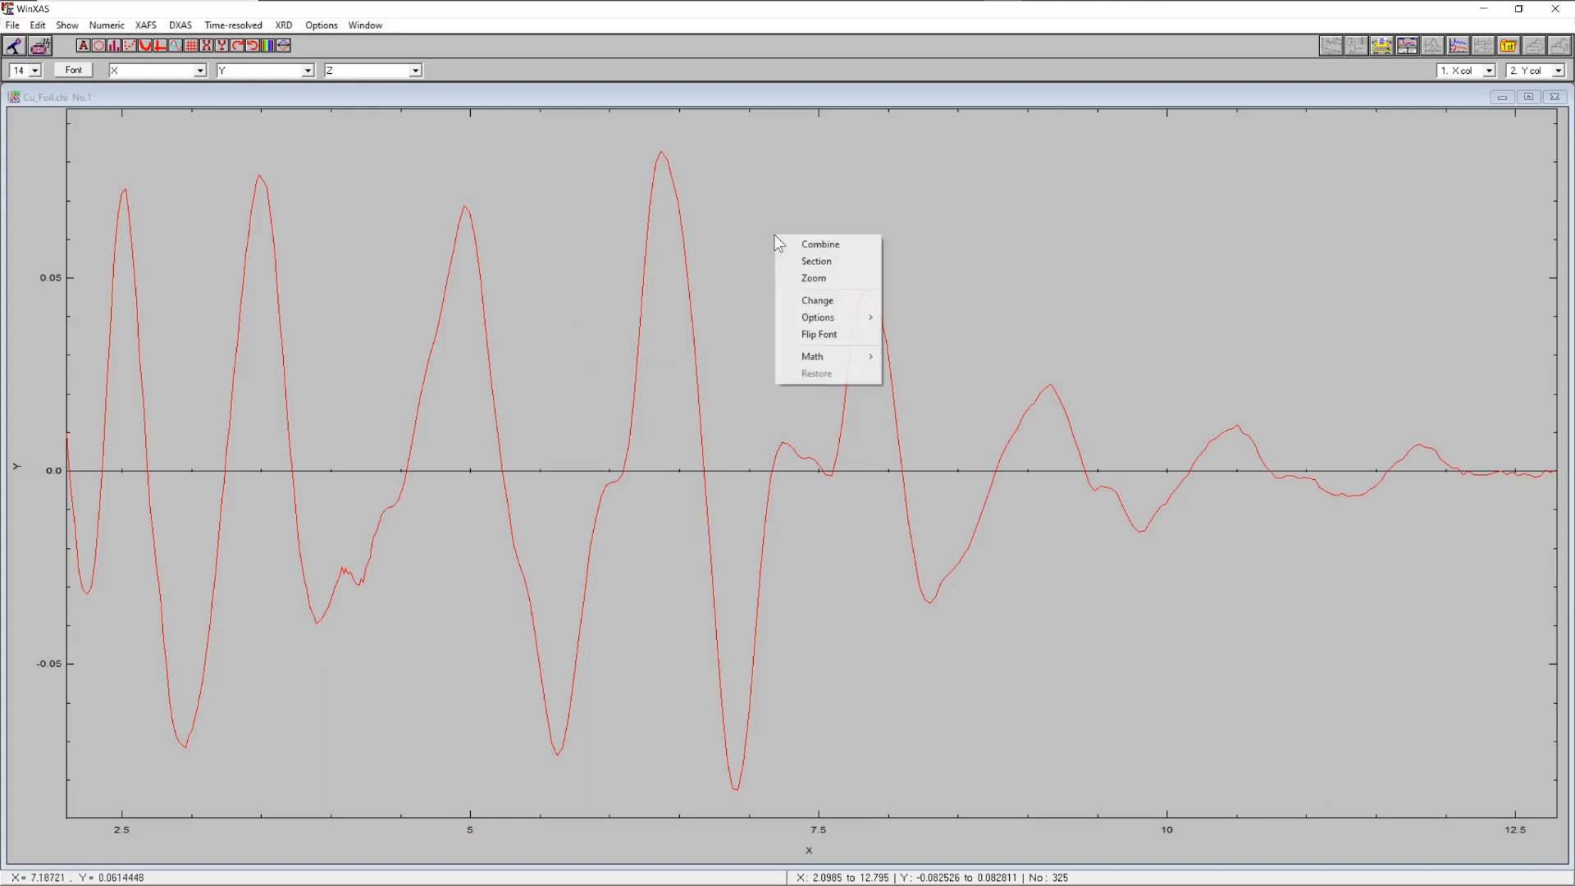
pyautogui.click(806, 261)
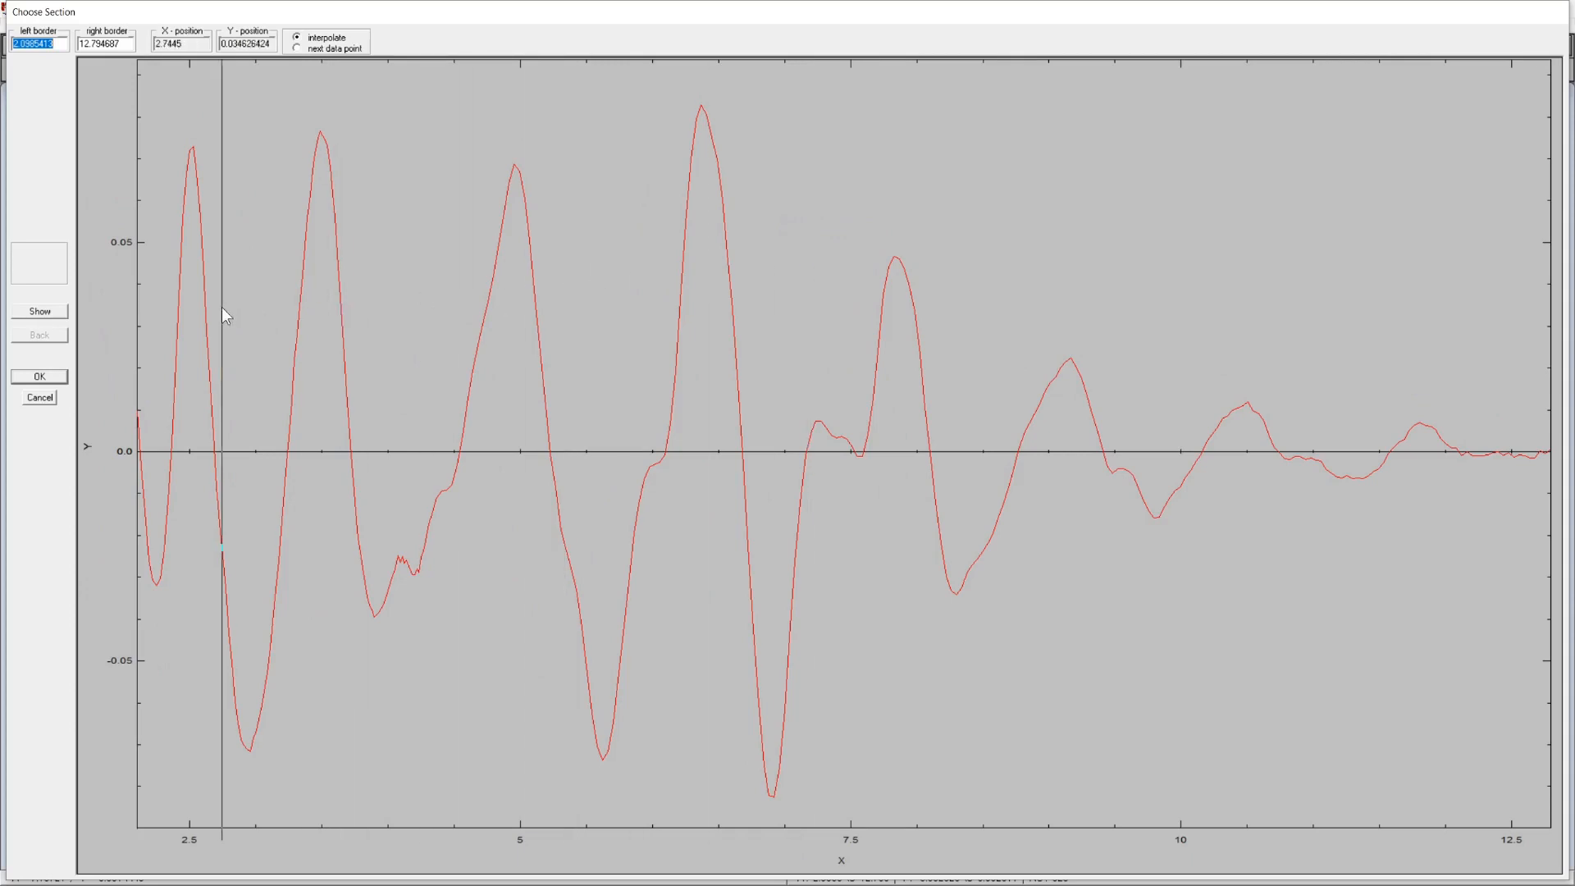
pyautogui.click(144, 278)
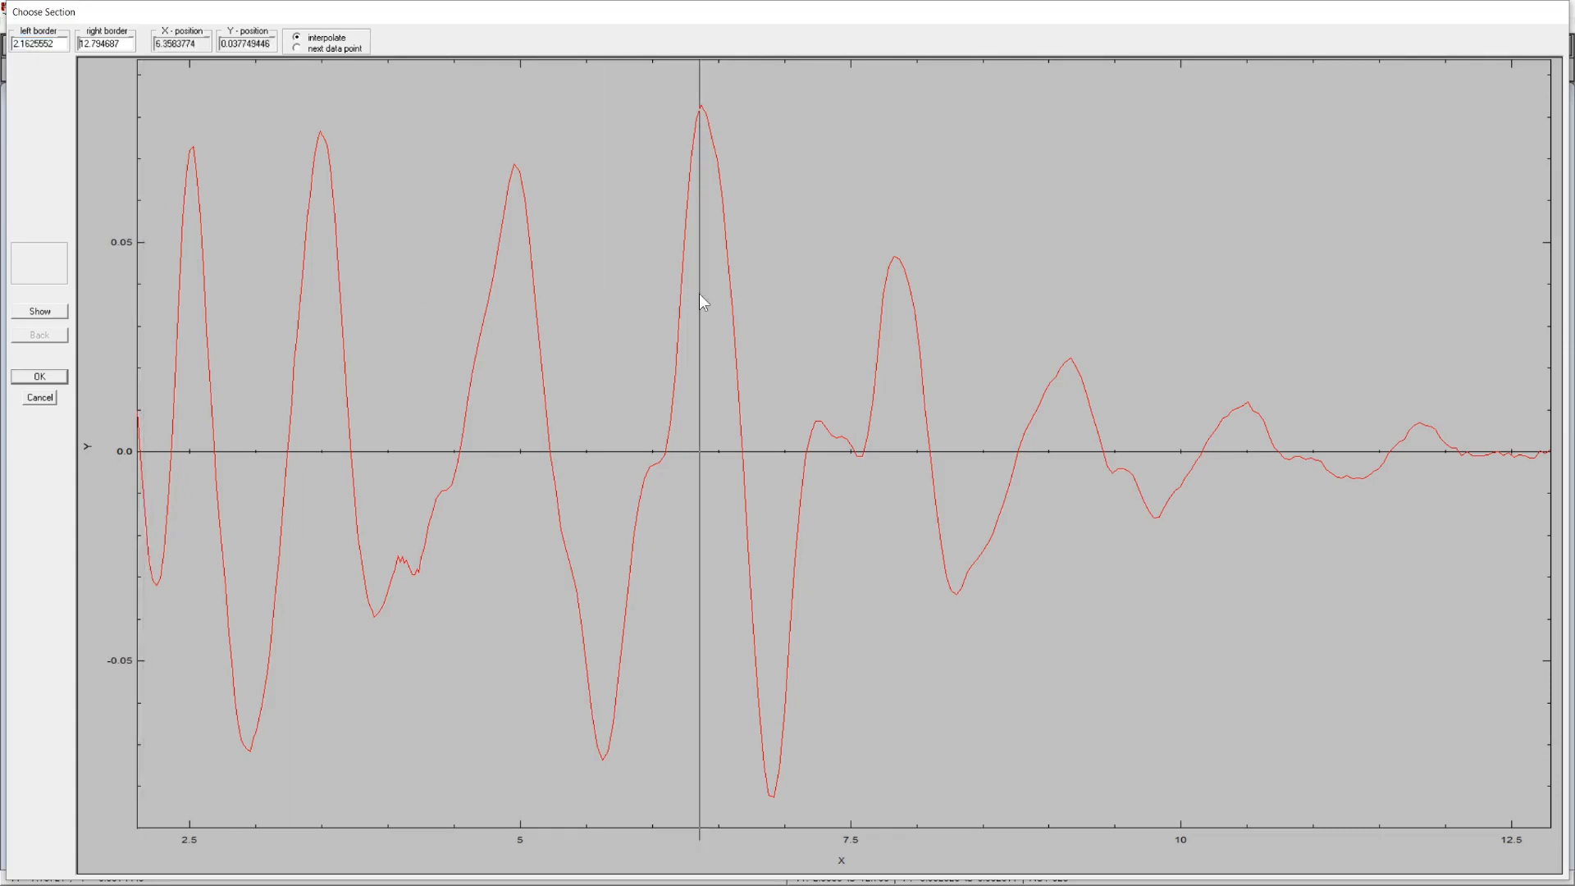
pyautogui.click(1528, 290)
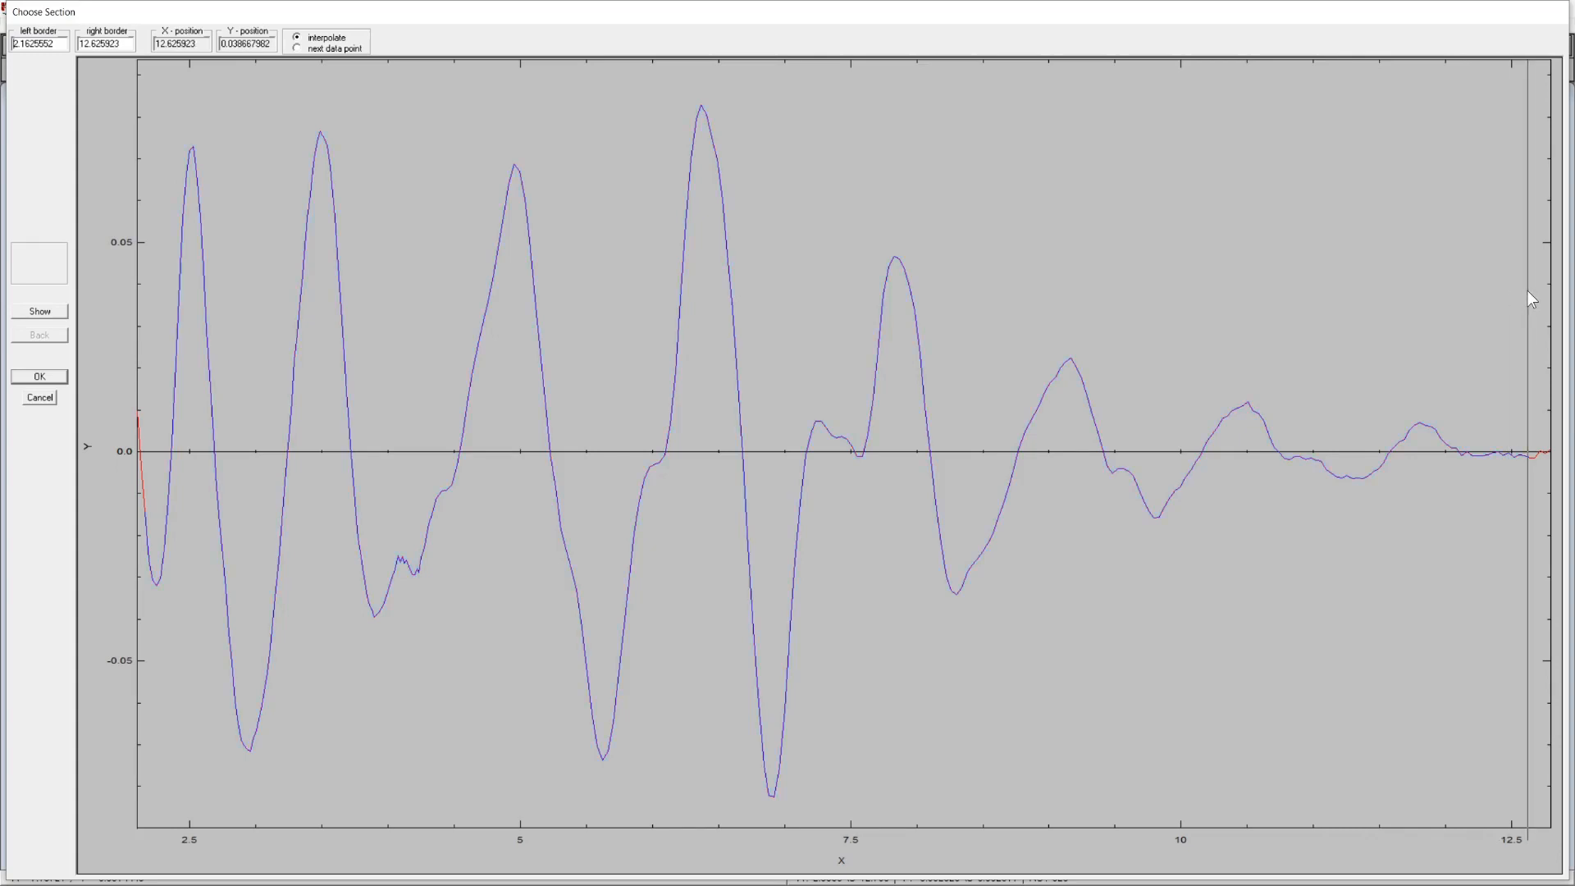
pyautogui.click(47, 379)
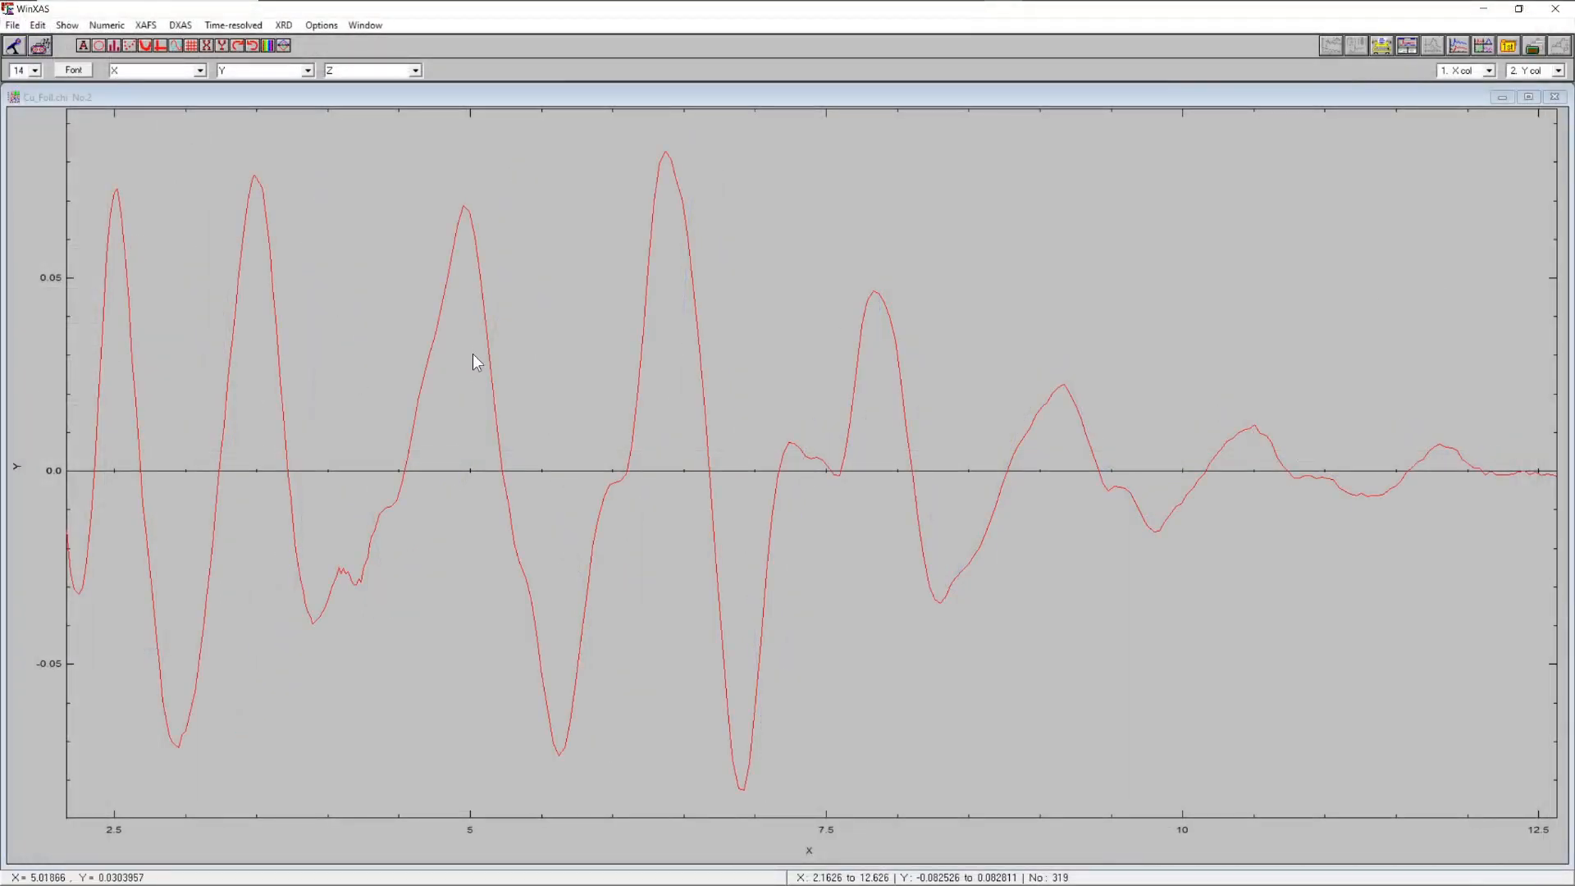
# - Fourier transform the cut spectrum with a Bessel window, window parameter 4 and k-weight 3
pyautogui.click(146, 25)
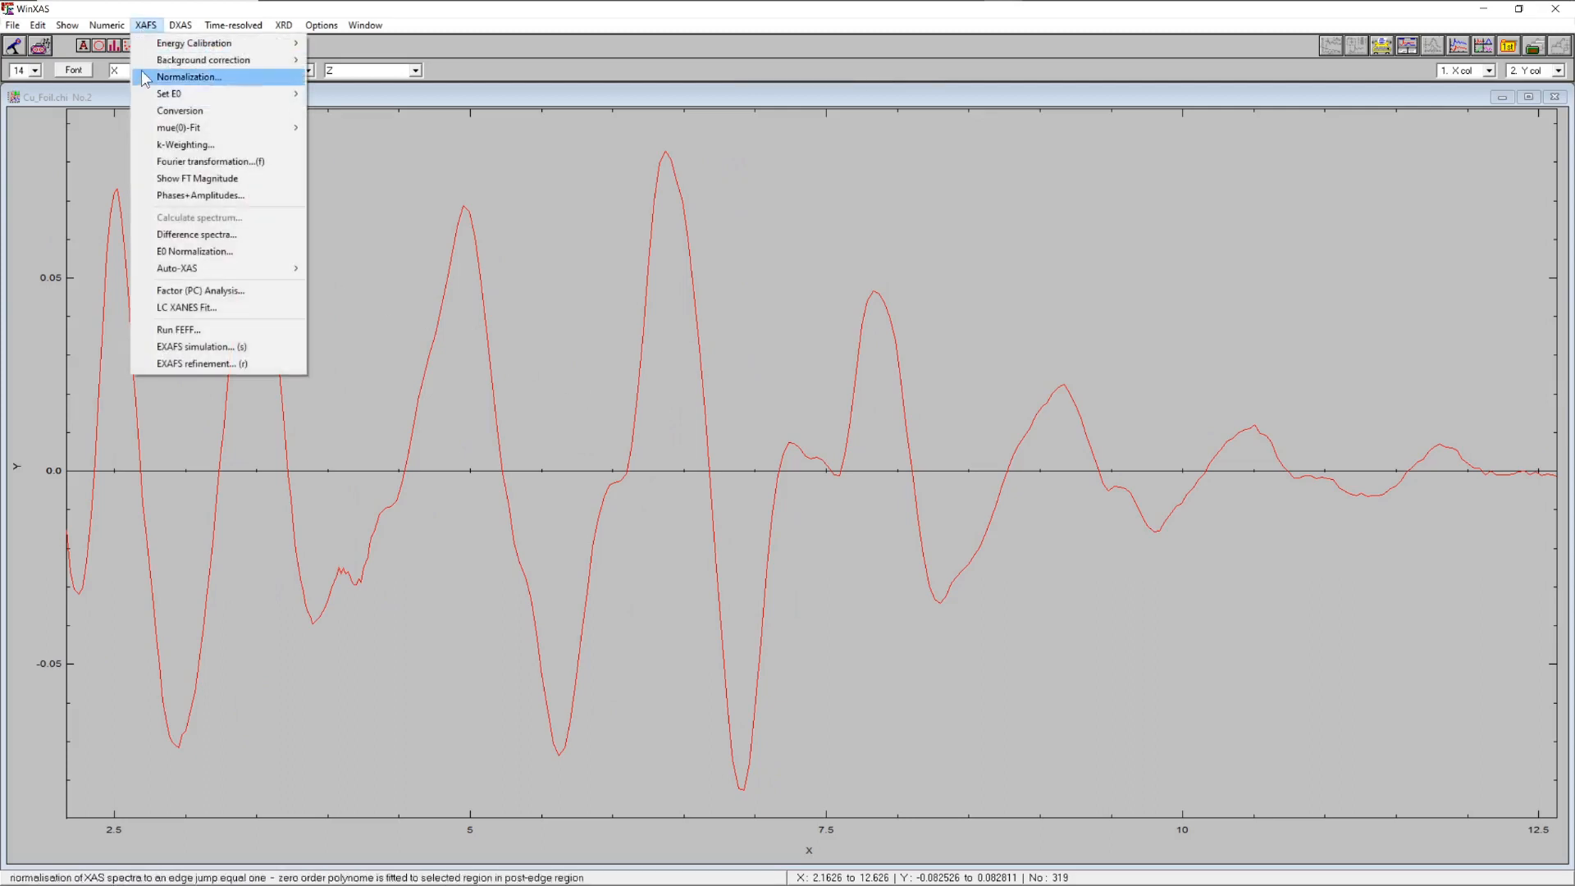
pyautogui.click(205, 161)
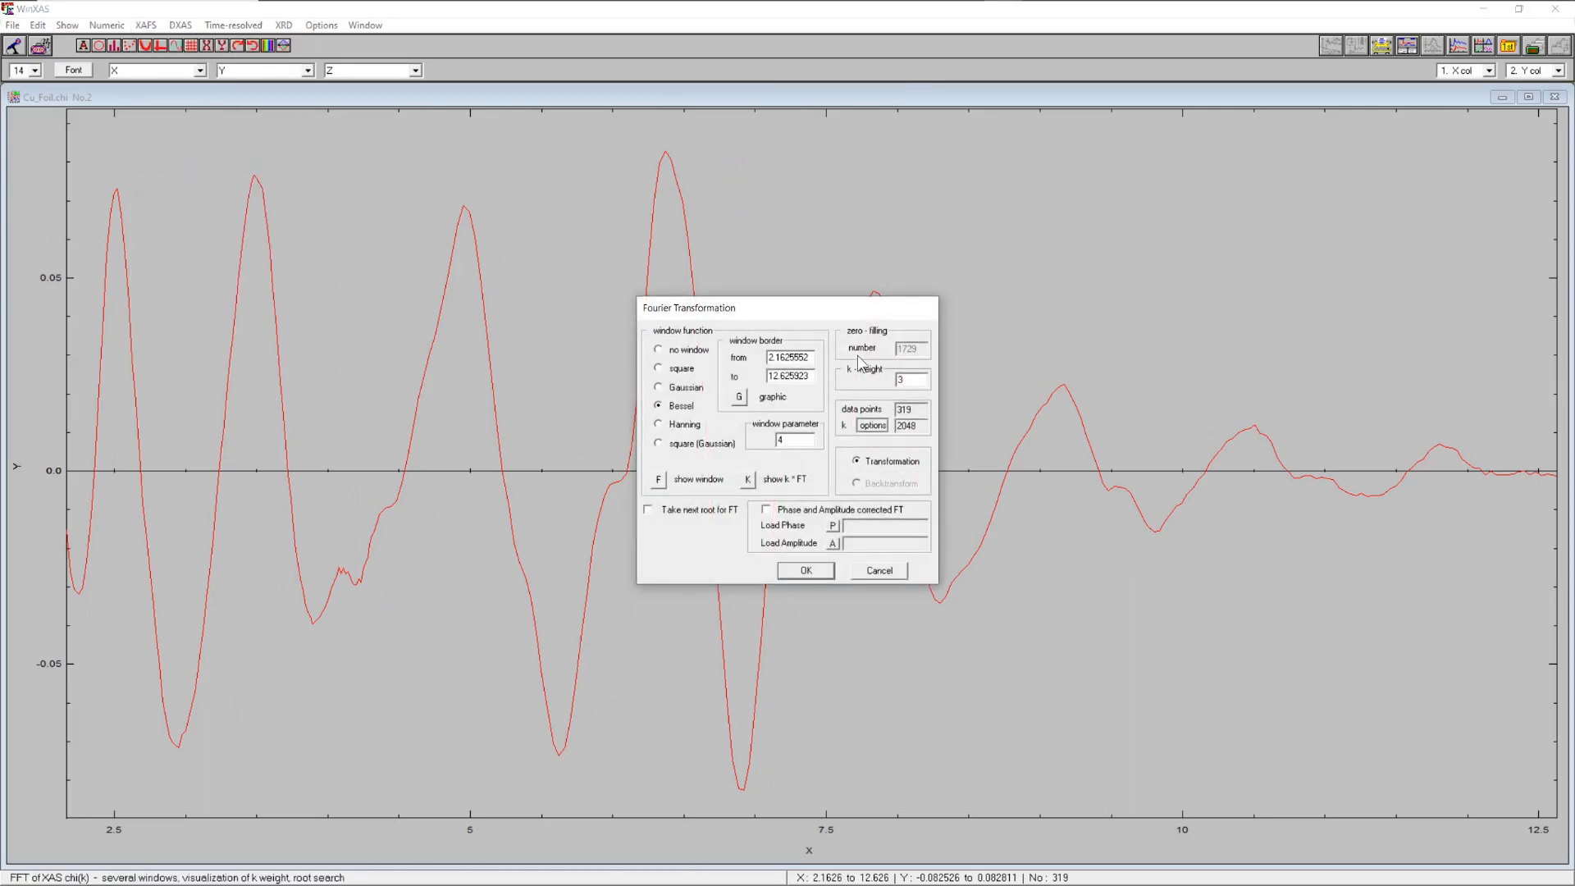
pyautogui.click(803, 573)
# - Set up an EXAFS simulation with experimental phases and amplitudes, loading cu-cu.pha as phase and cu-cu.amp as amplitude
pyautogui.click(146, 25)
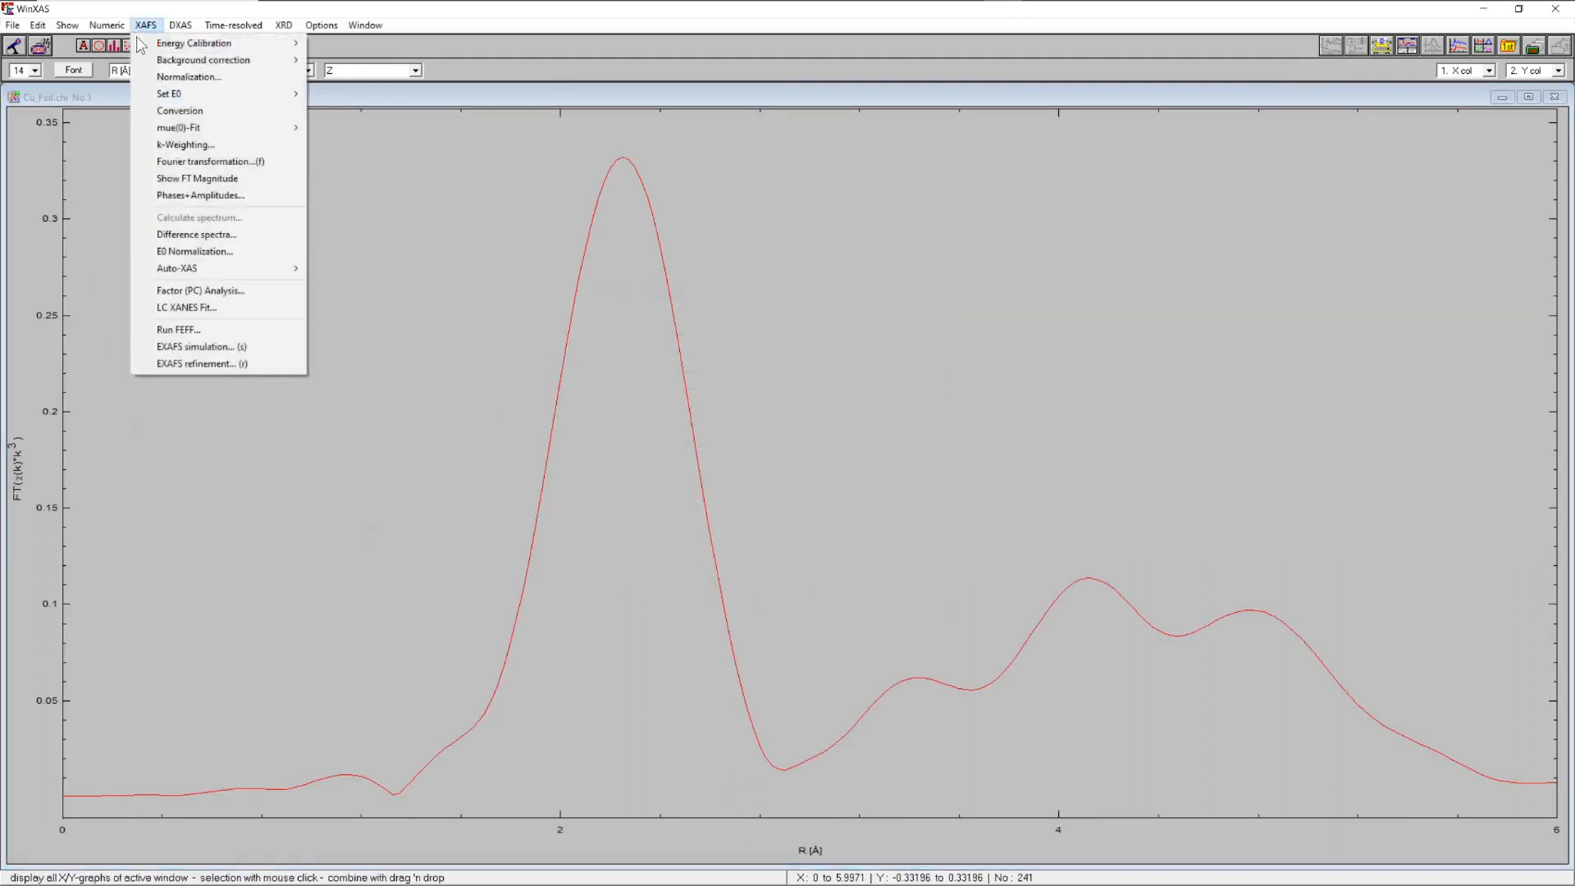
pyautogui.click(201, 346)
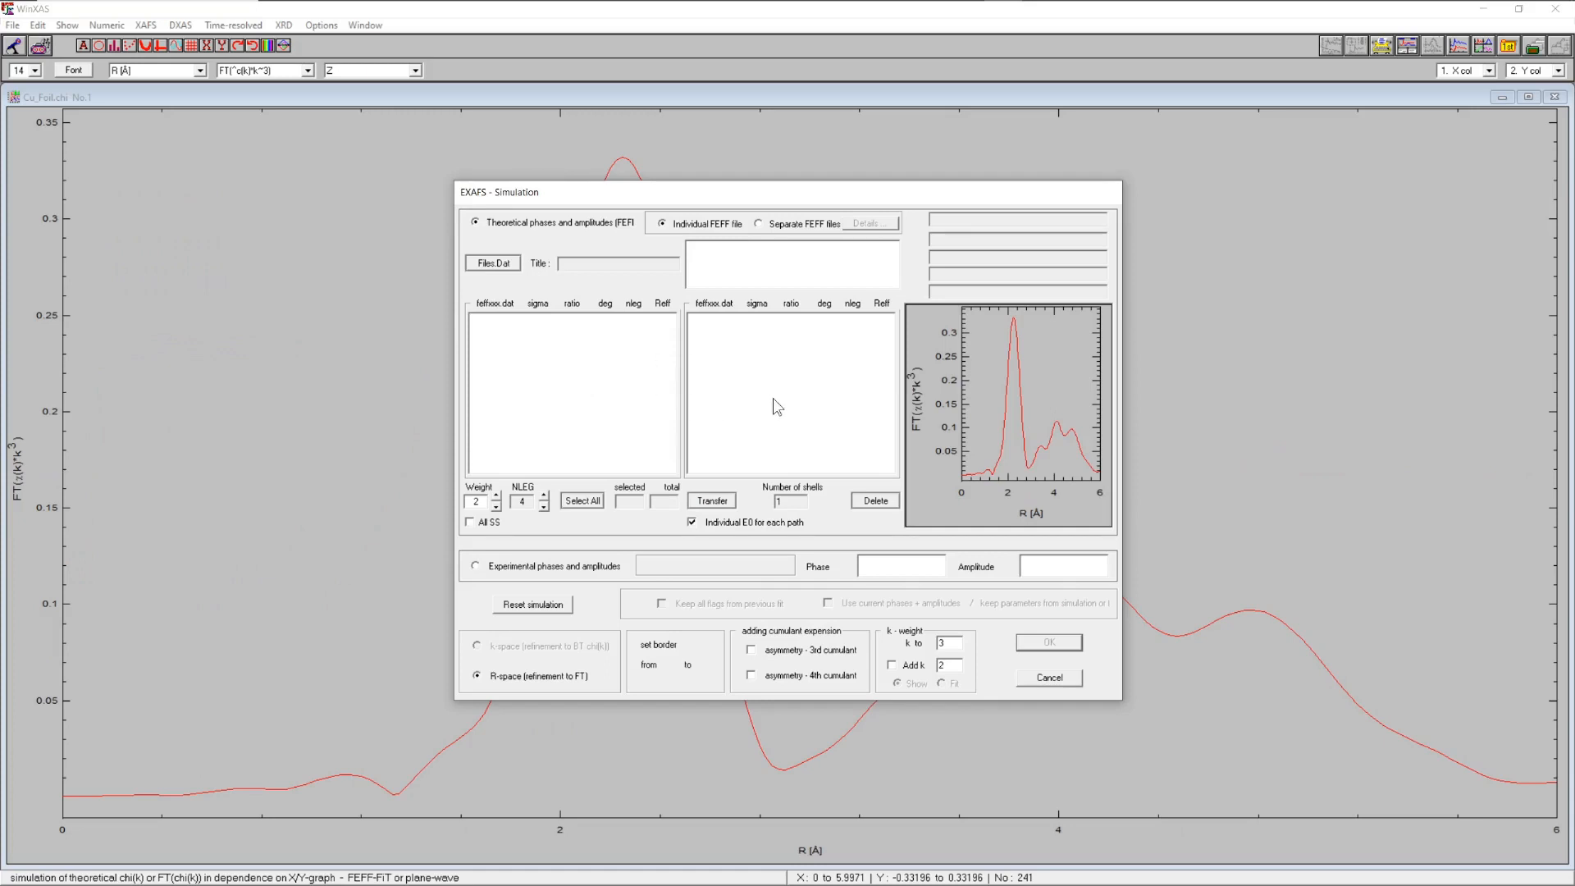
pyautogui.click(548, 568)
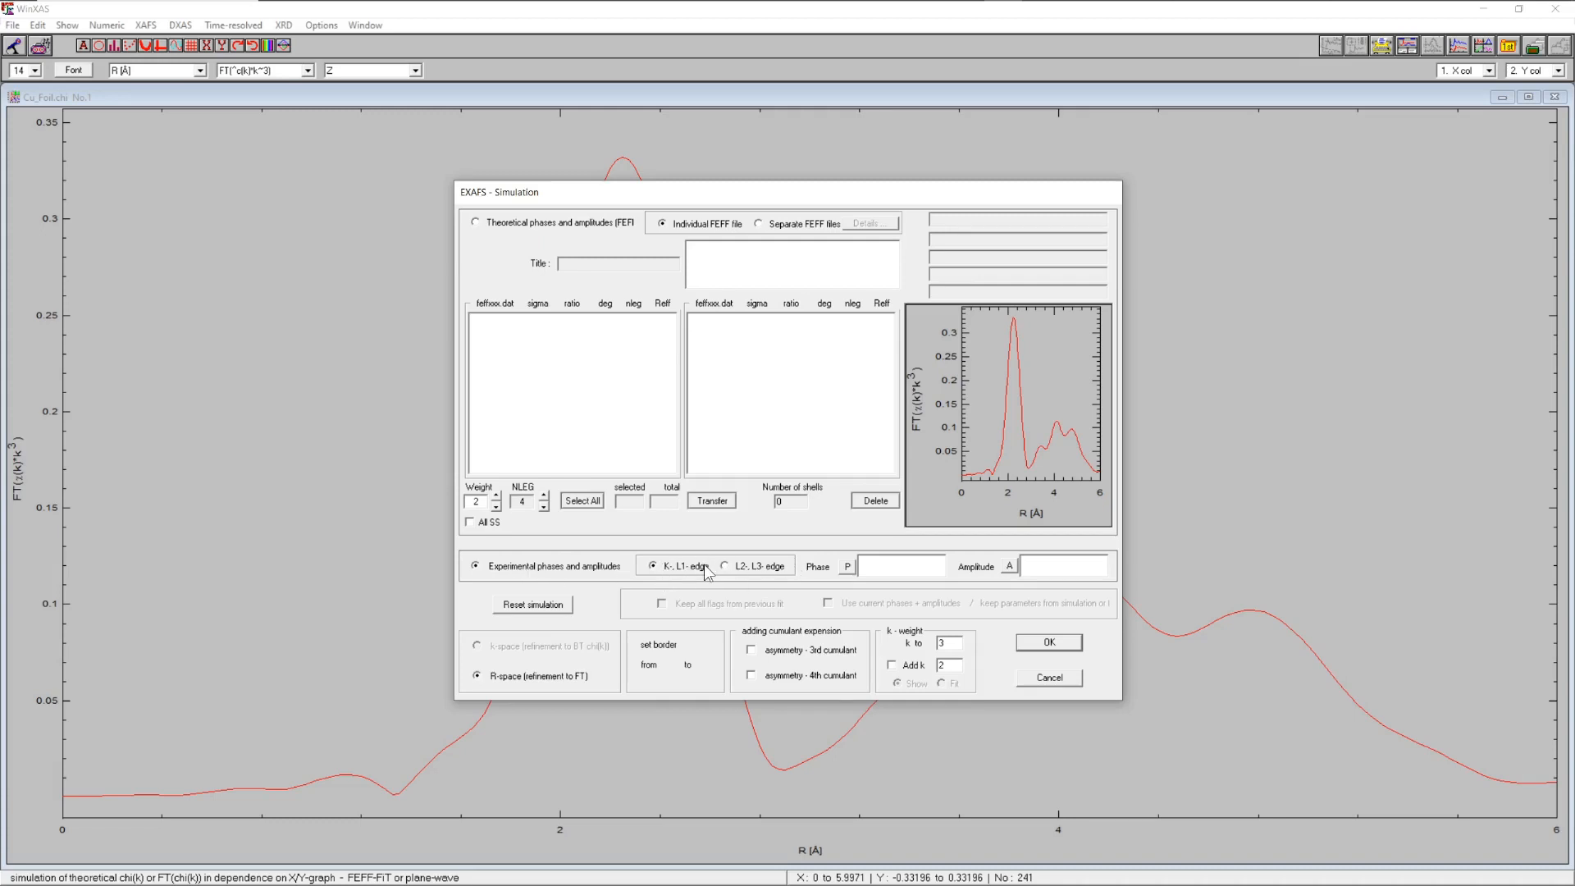
pyautogui.click(847, 566)
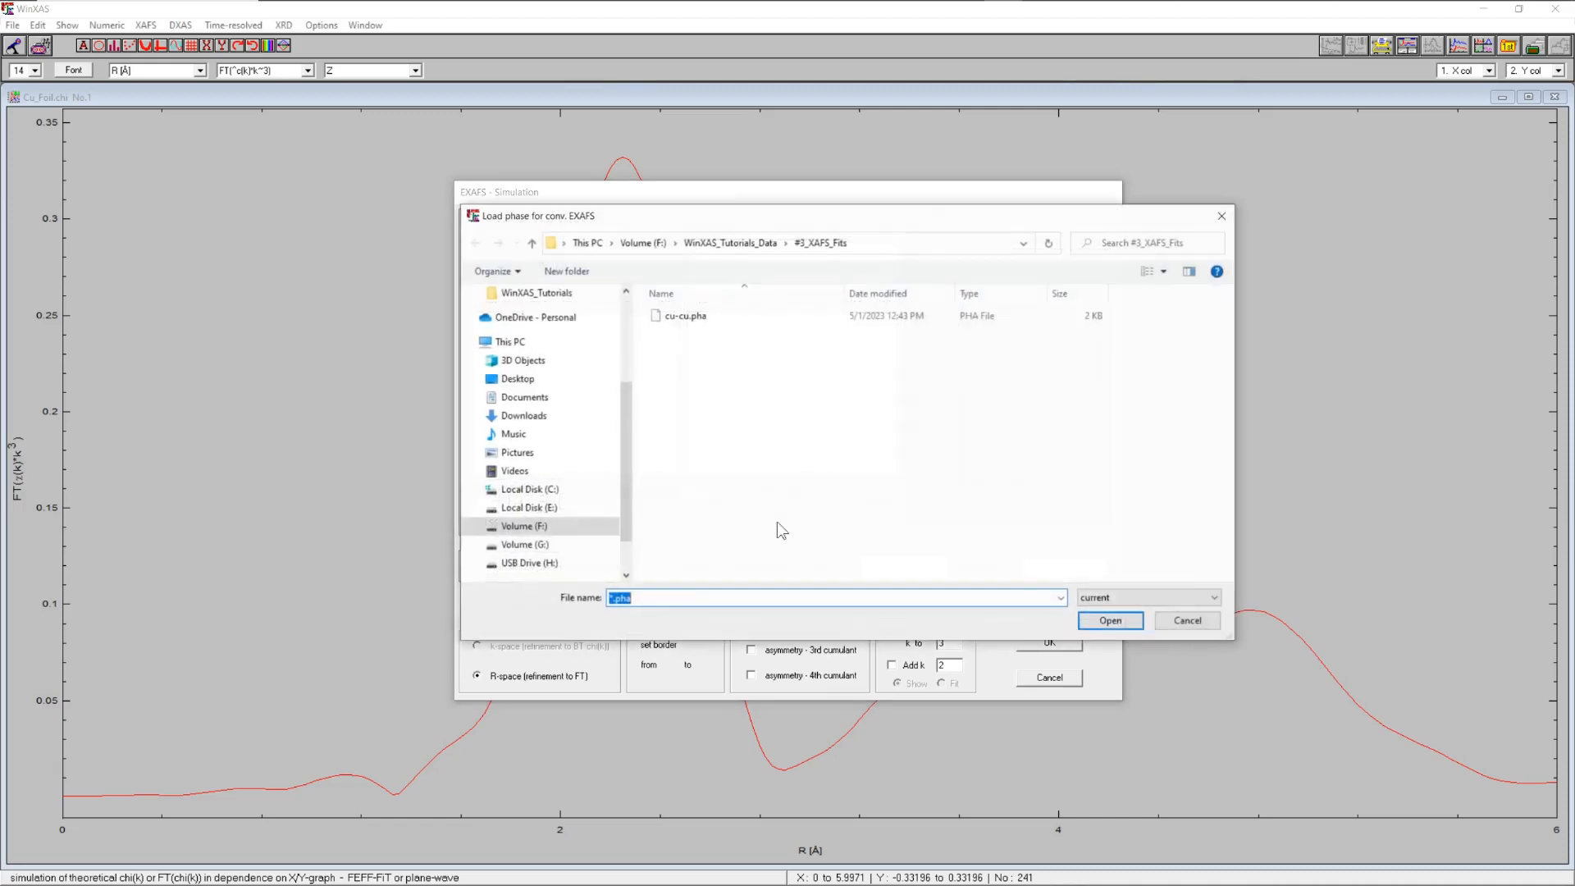
pyautogui.click(677, 316)
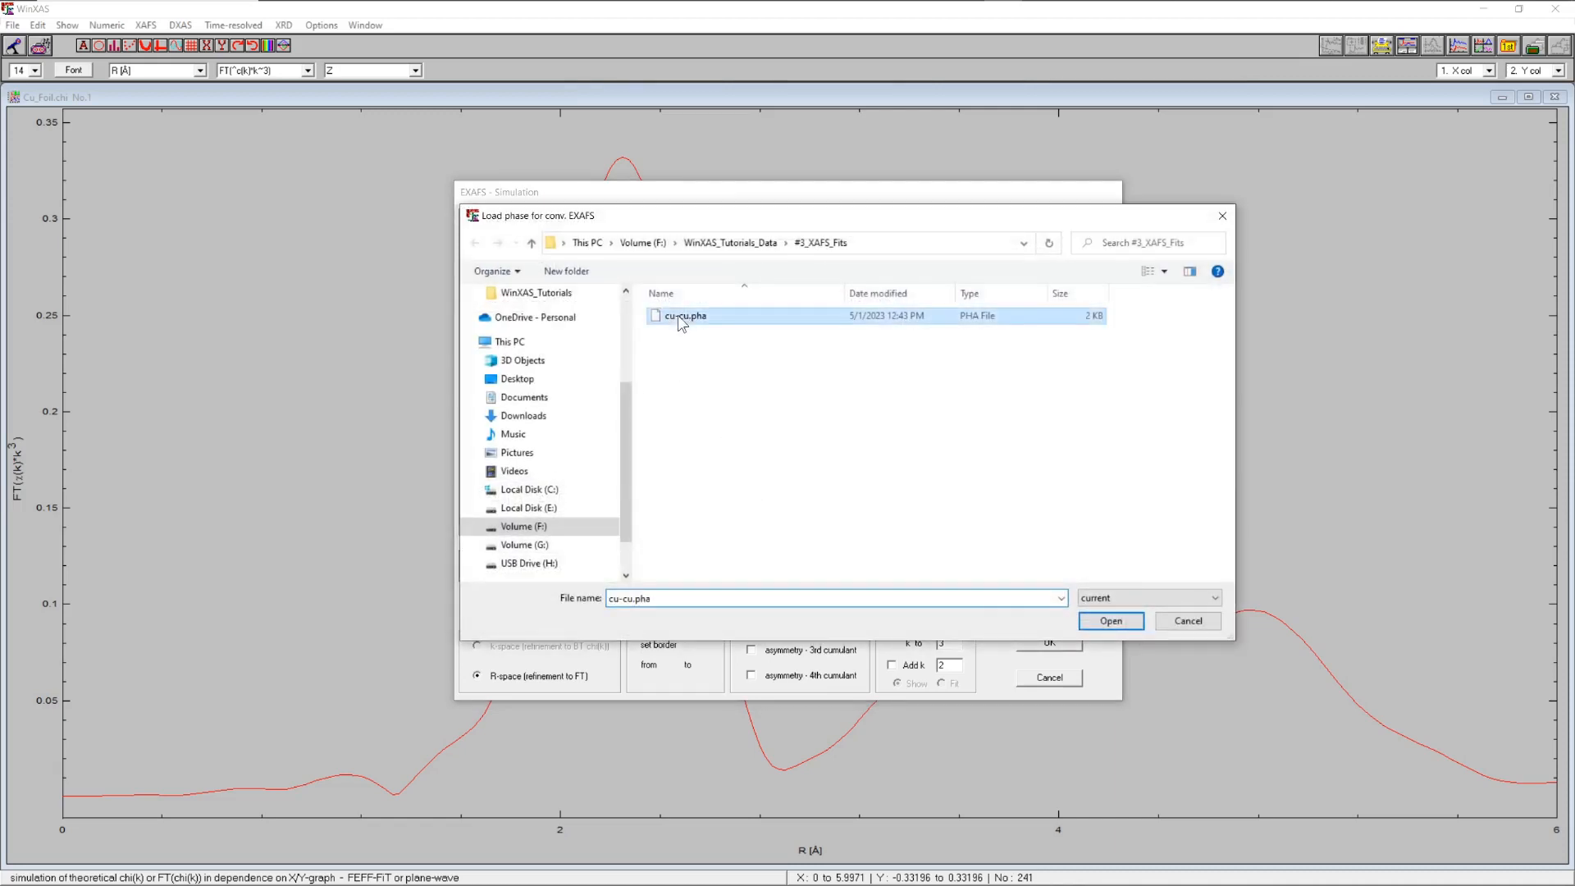
pyautogui.click(1111, 621)
pyautogui.click(1011, 566)
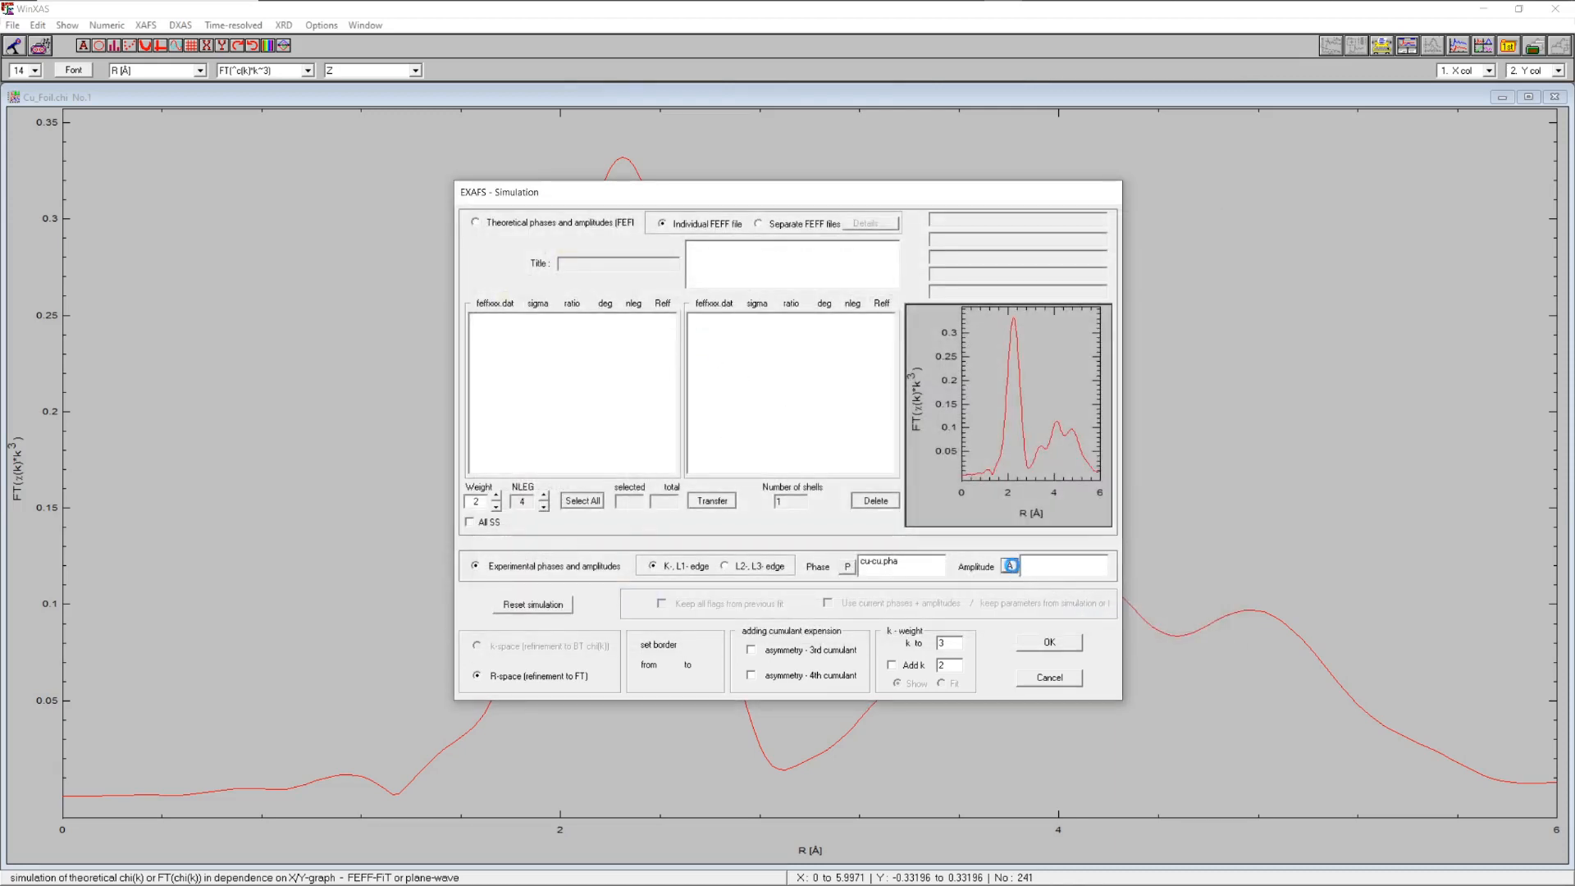
pyautogui.click(679, 316)
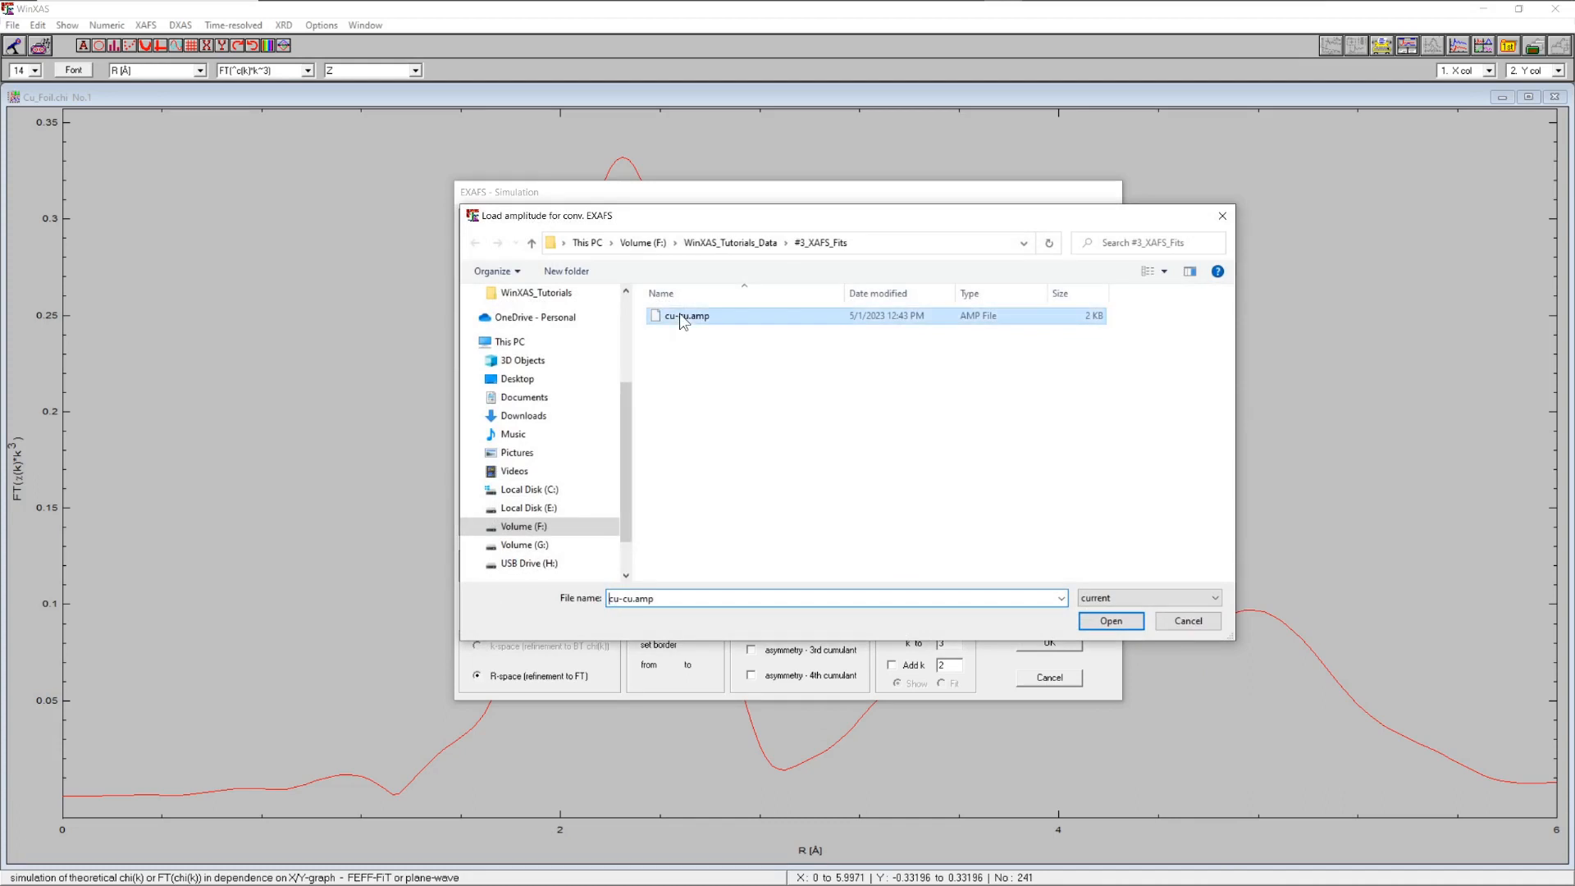
pyautogui.click(1110, 622)
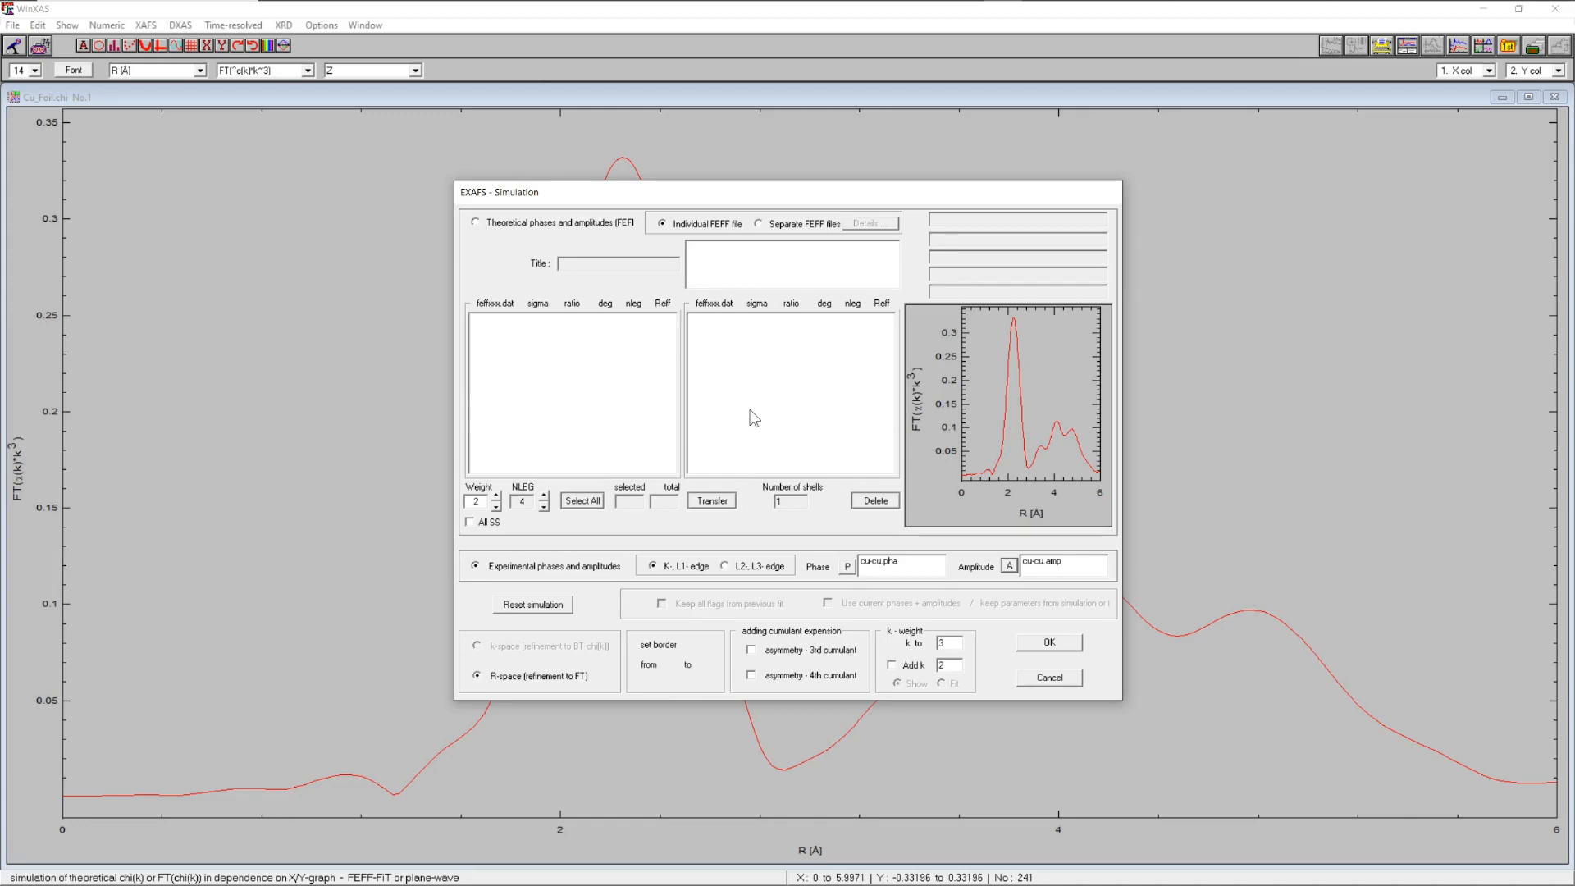
# - Run the R-space simulation with coordination number 12, distance 2.54, and zero sigma^2 and E0 shift
pyautogui.click(1046, 645)
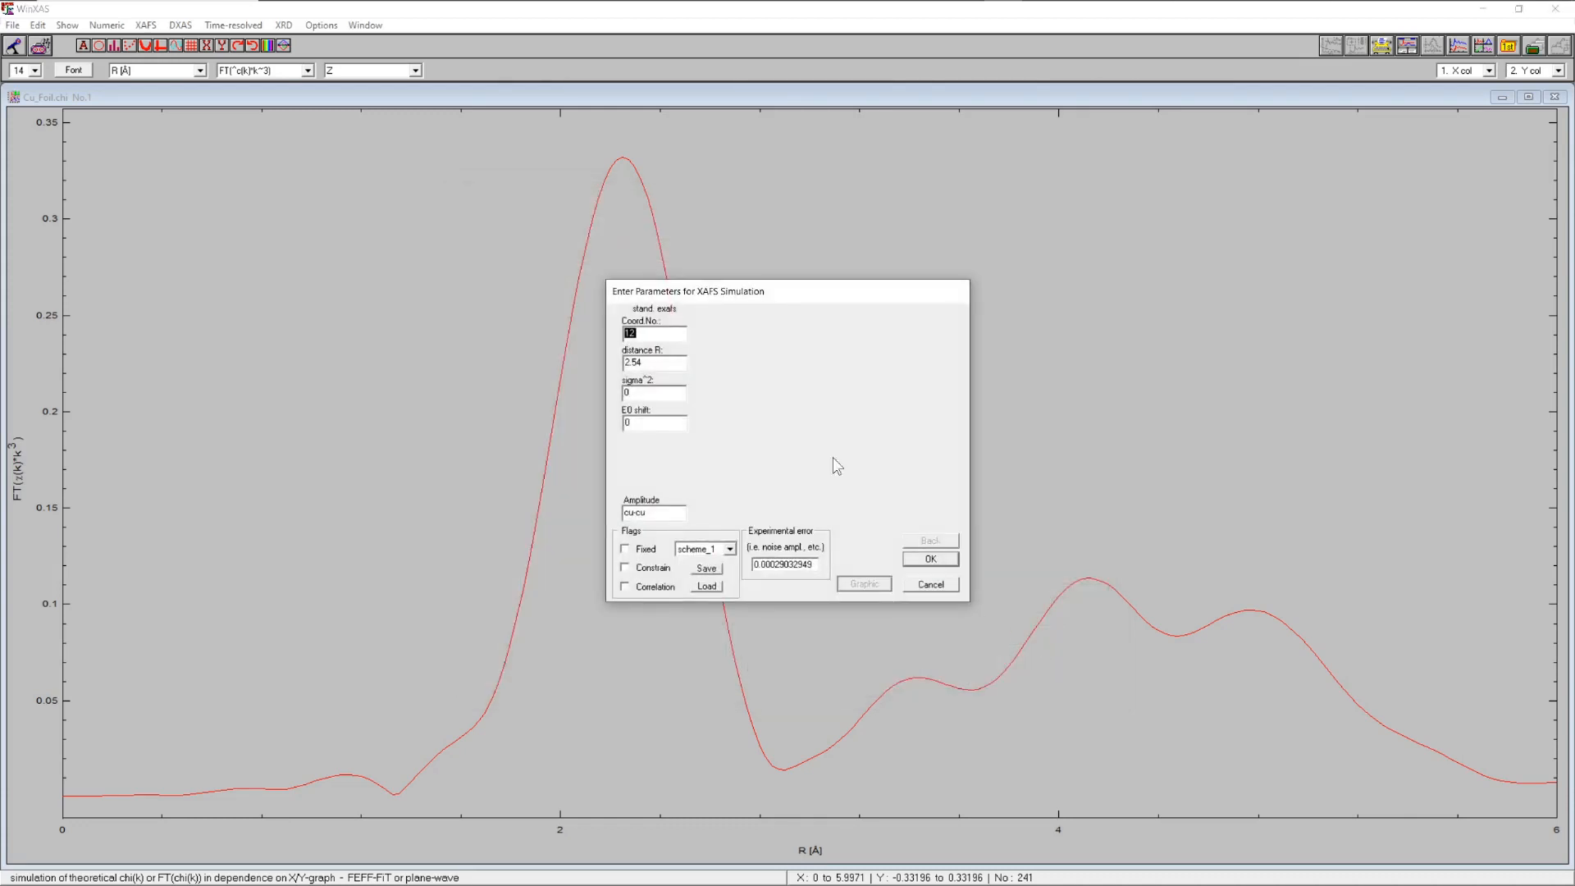
pyautogui.click(659, 334)
pyautogui.click(926, 563)
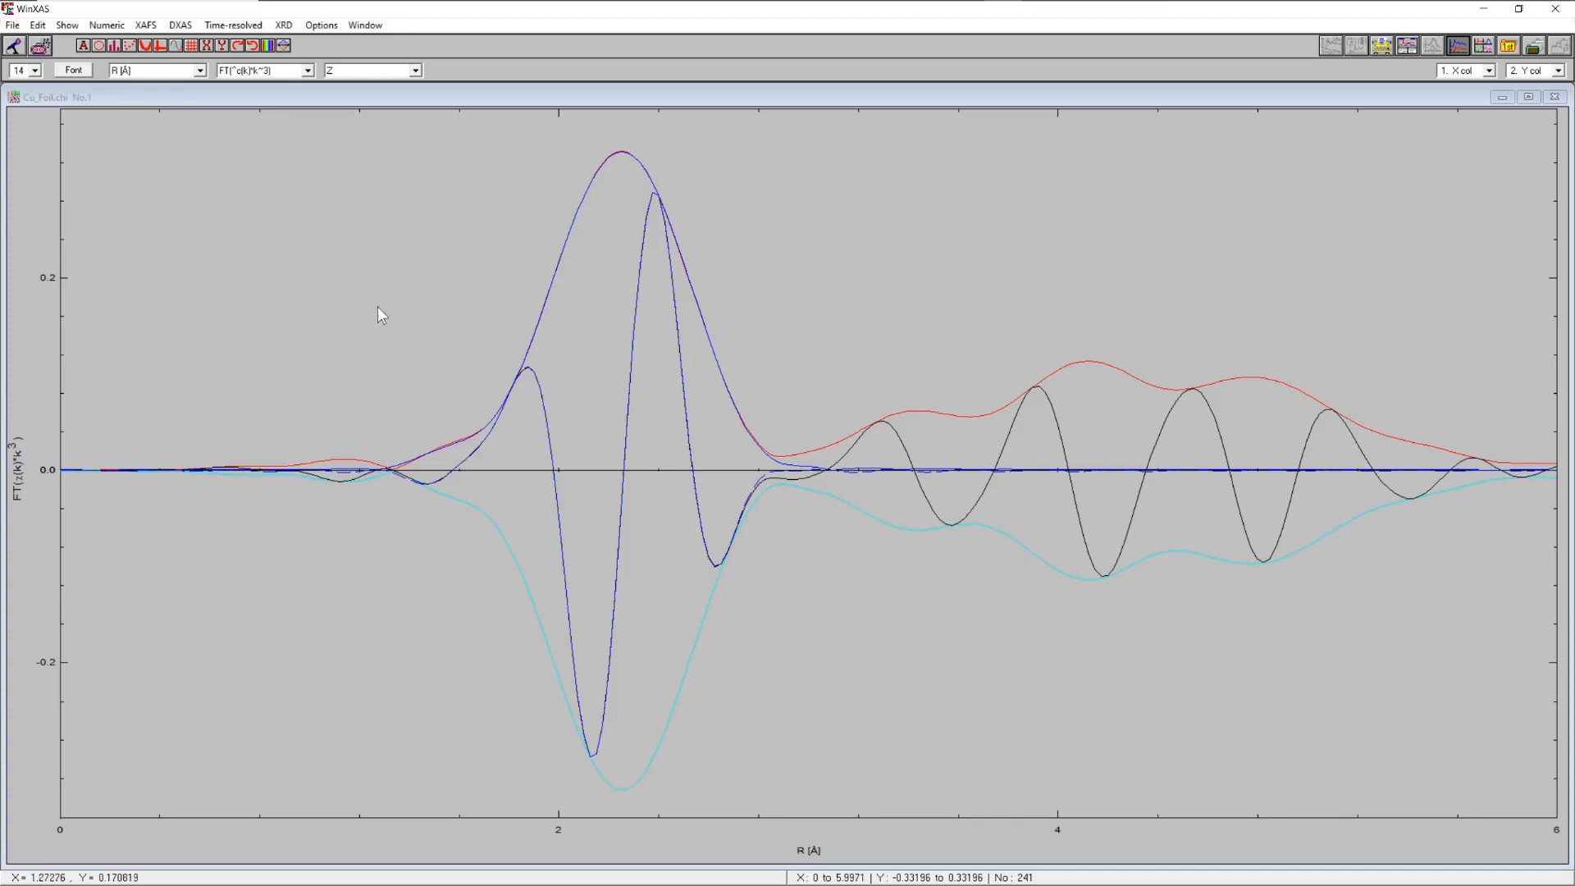
# - Set up an EXAFS refinement in R-space and limit the fit range to about 1.67 to 2.78 Å around the first-shell peak
pyautogui.click(145, 25)
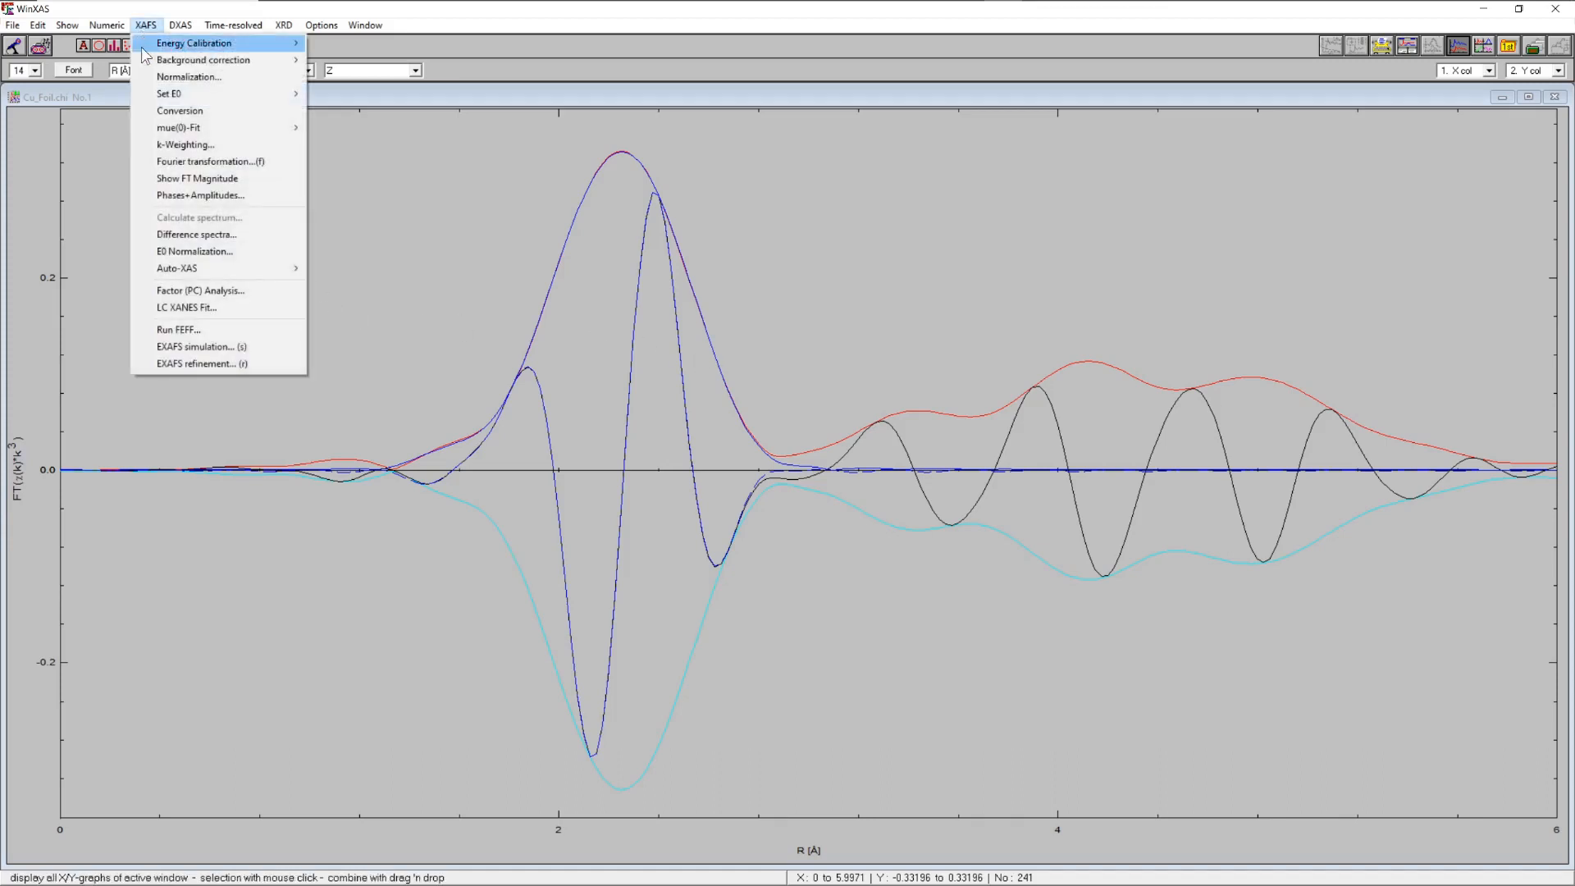
pyautogui.click(192, 367)
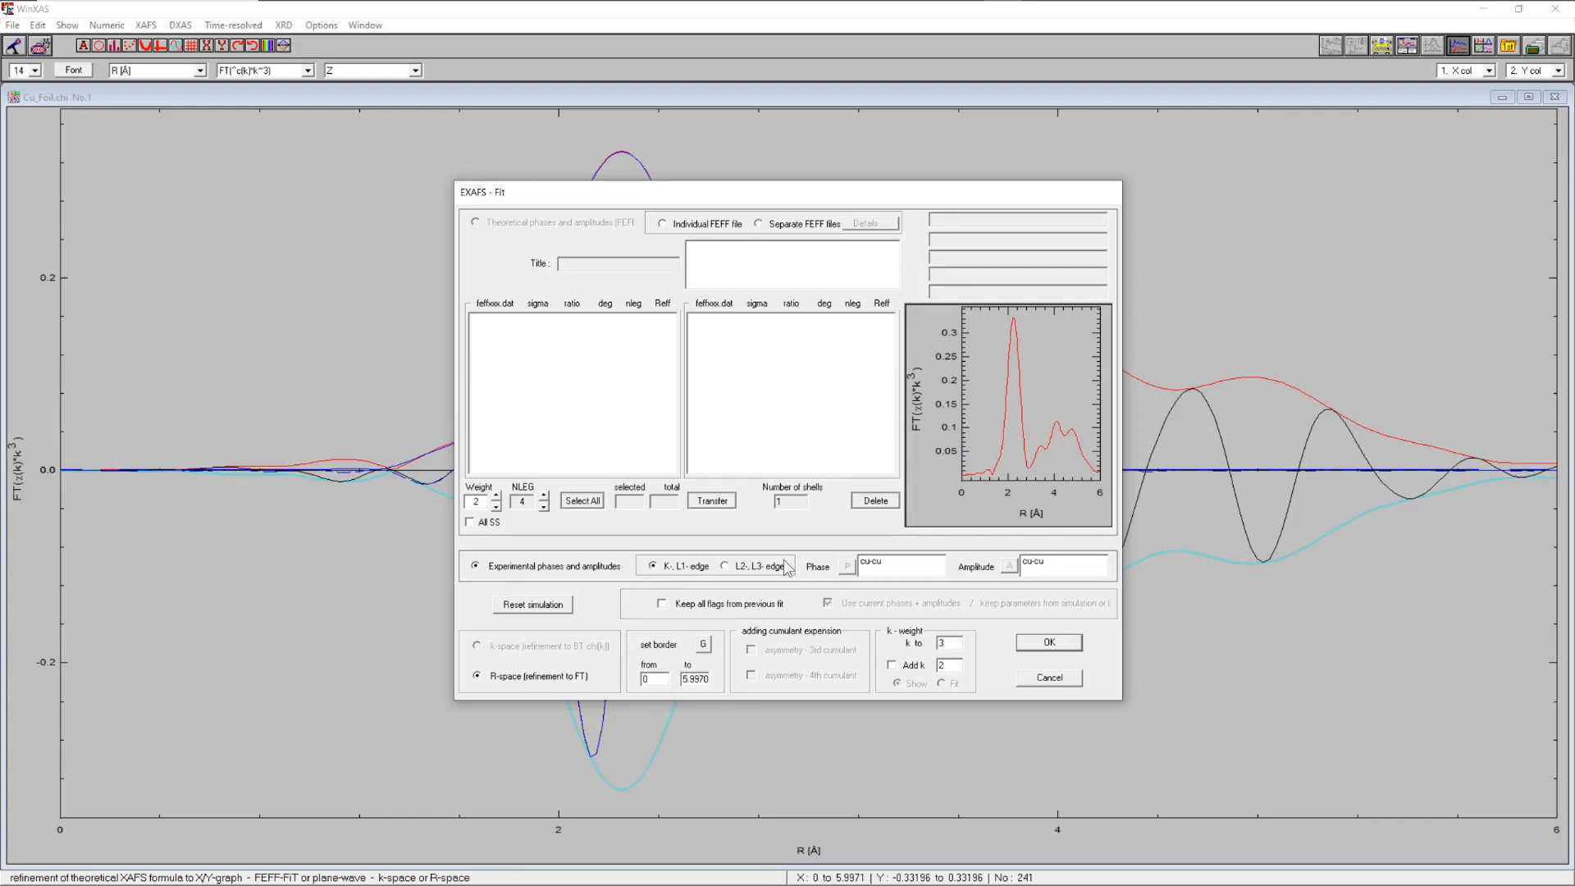
pyautogui.click(705, 644)
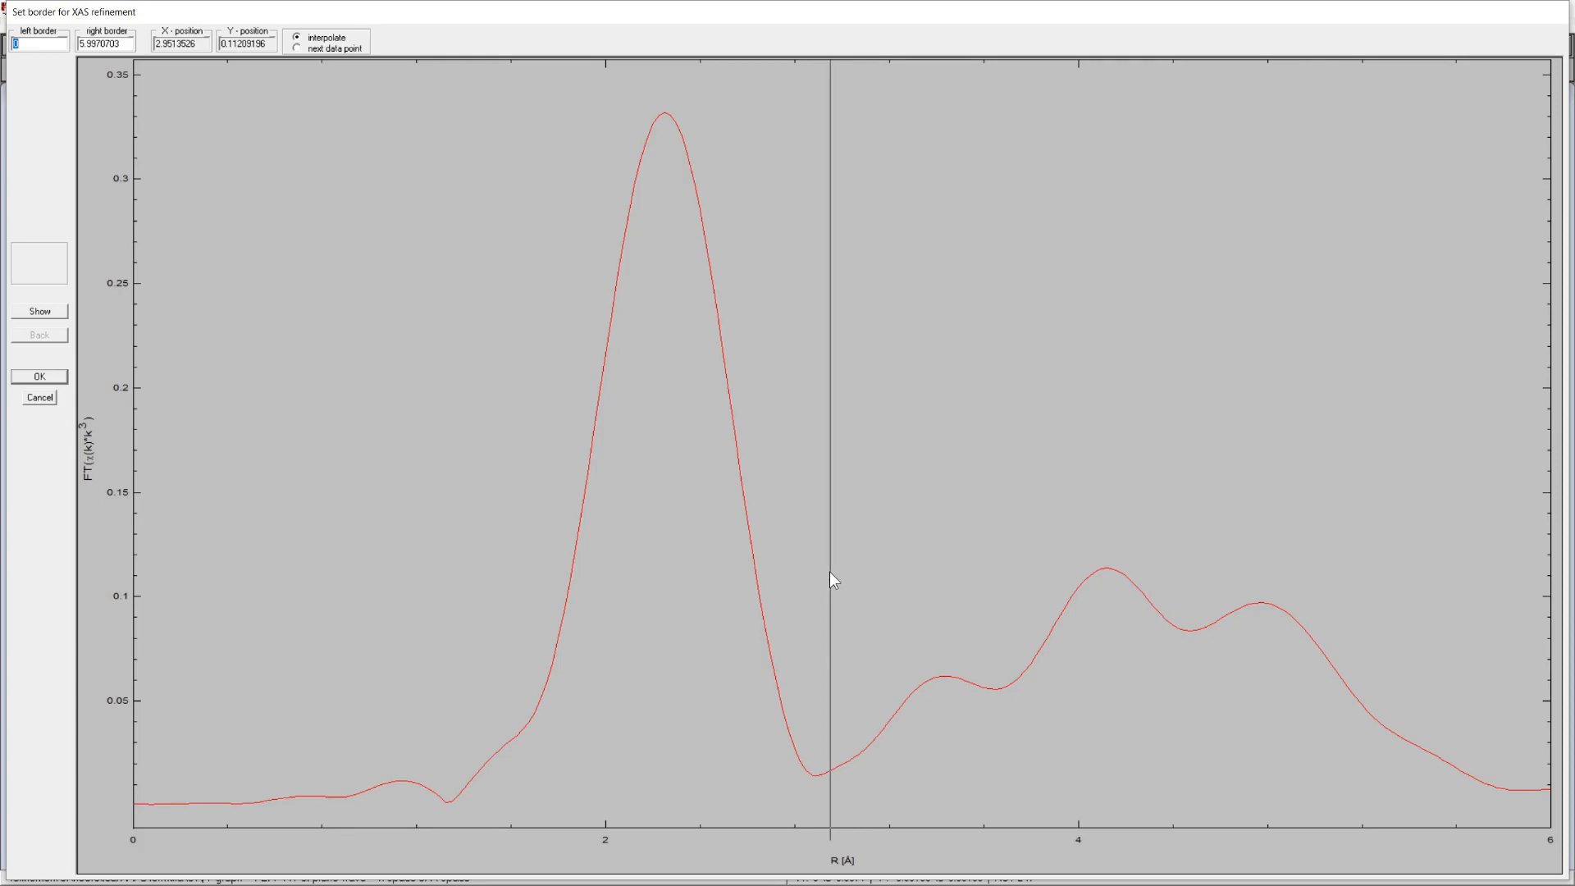
pyautogui.click(530, 576)
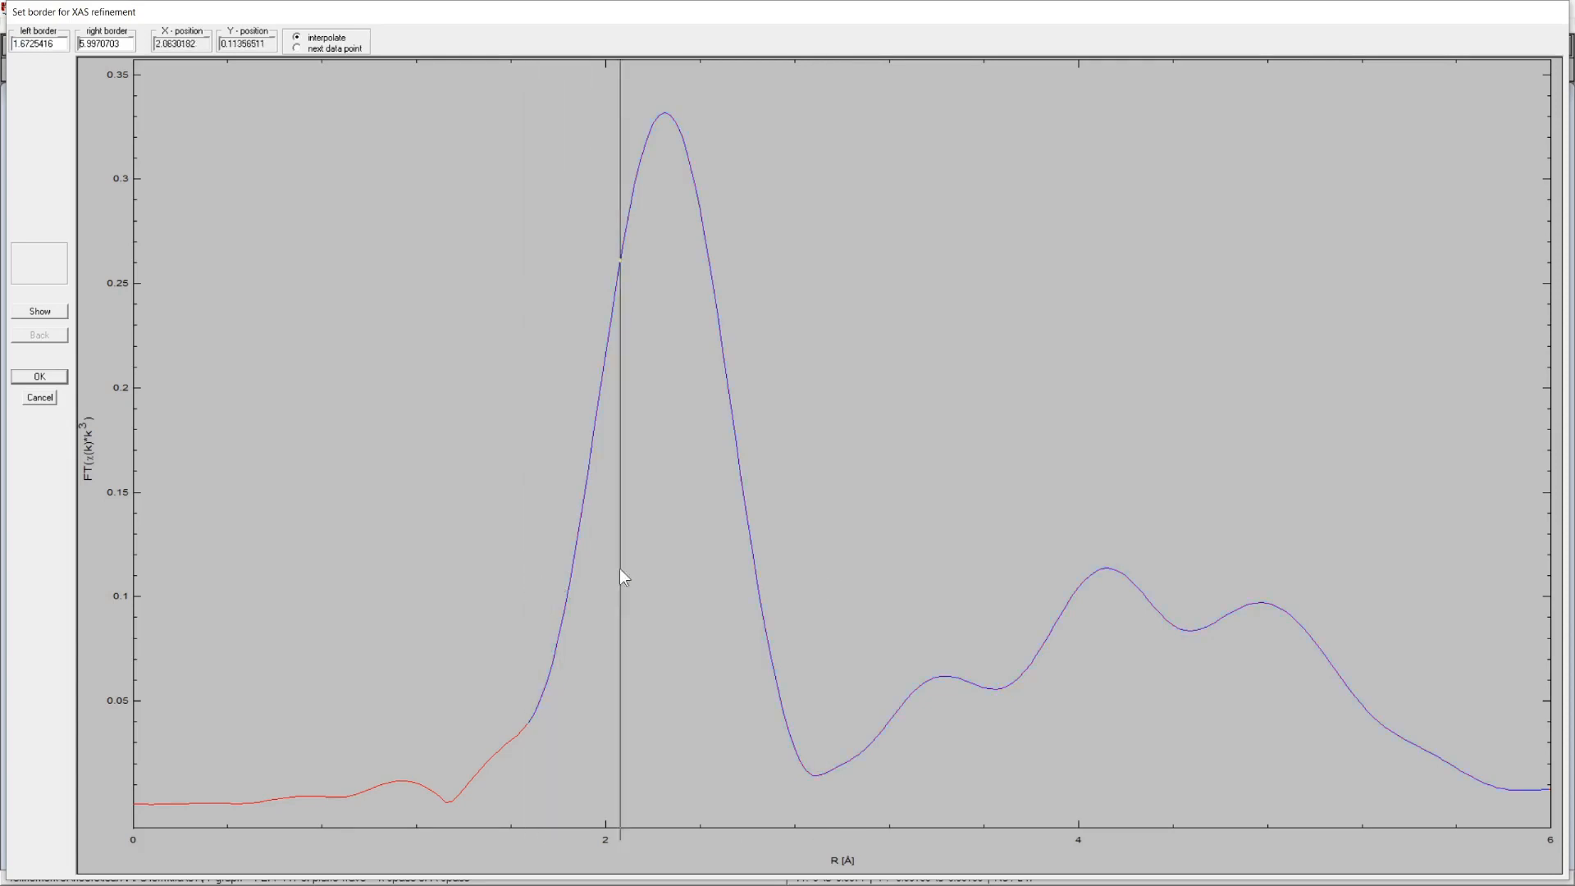
pyautogui.click(791, 540)
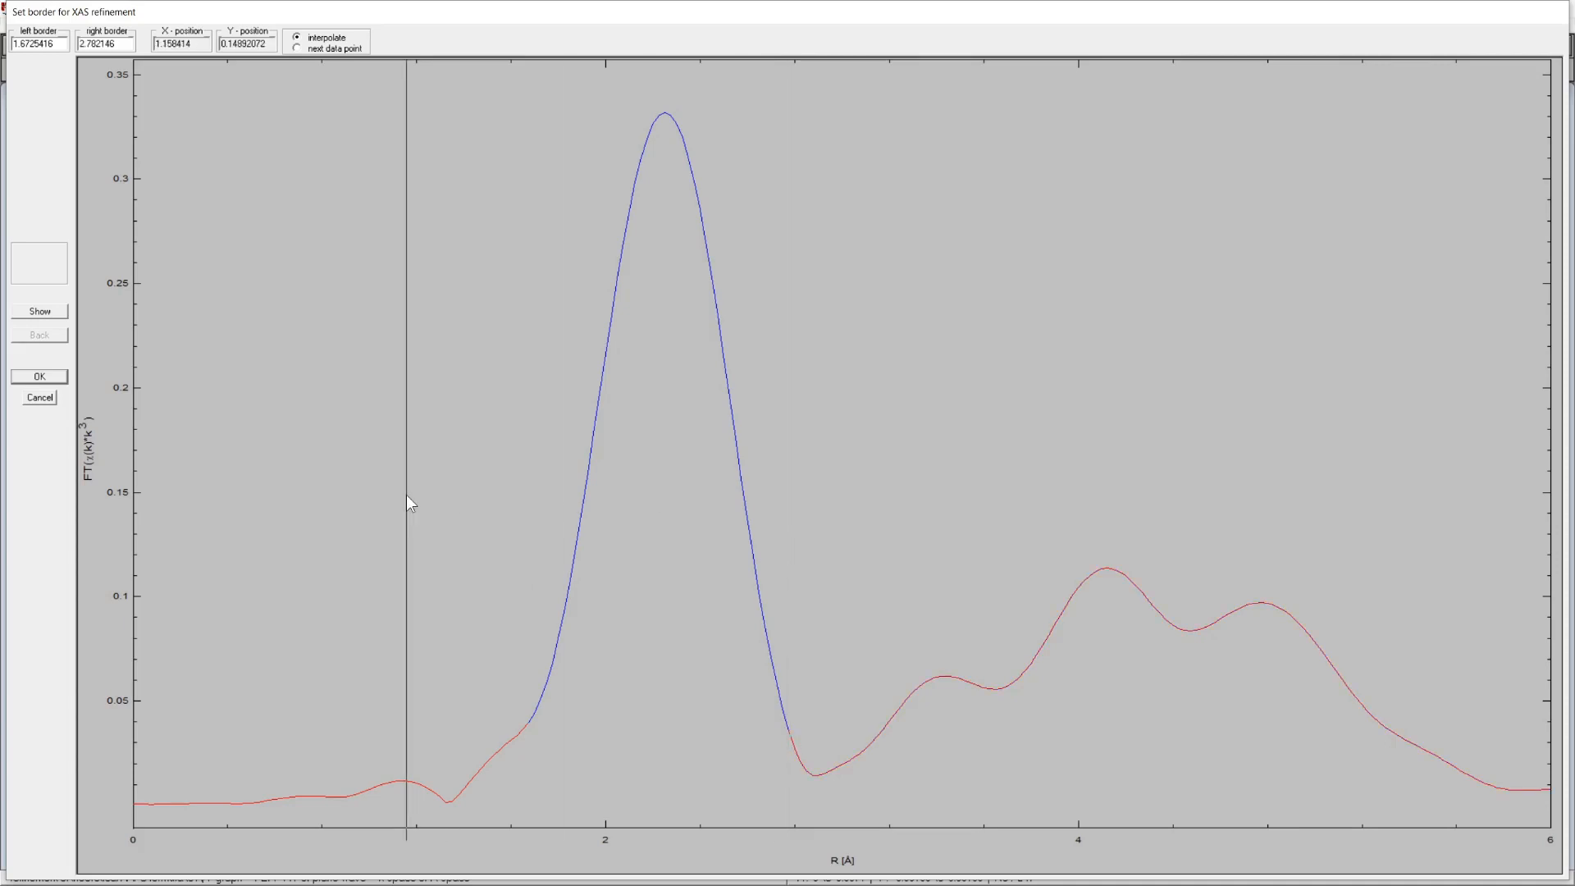
pyautogui.click(33, 379)
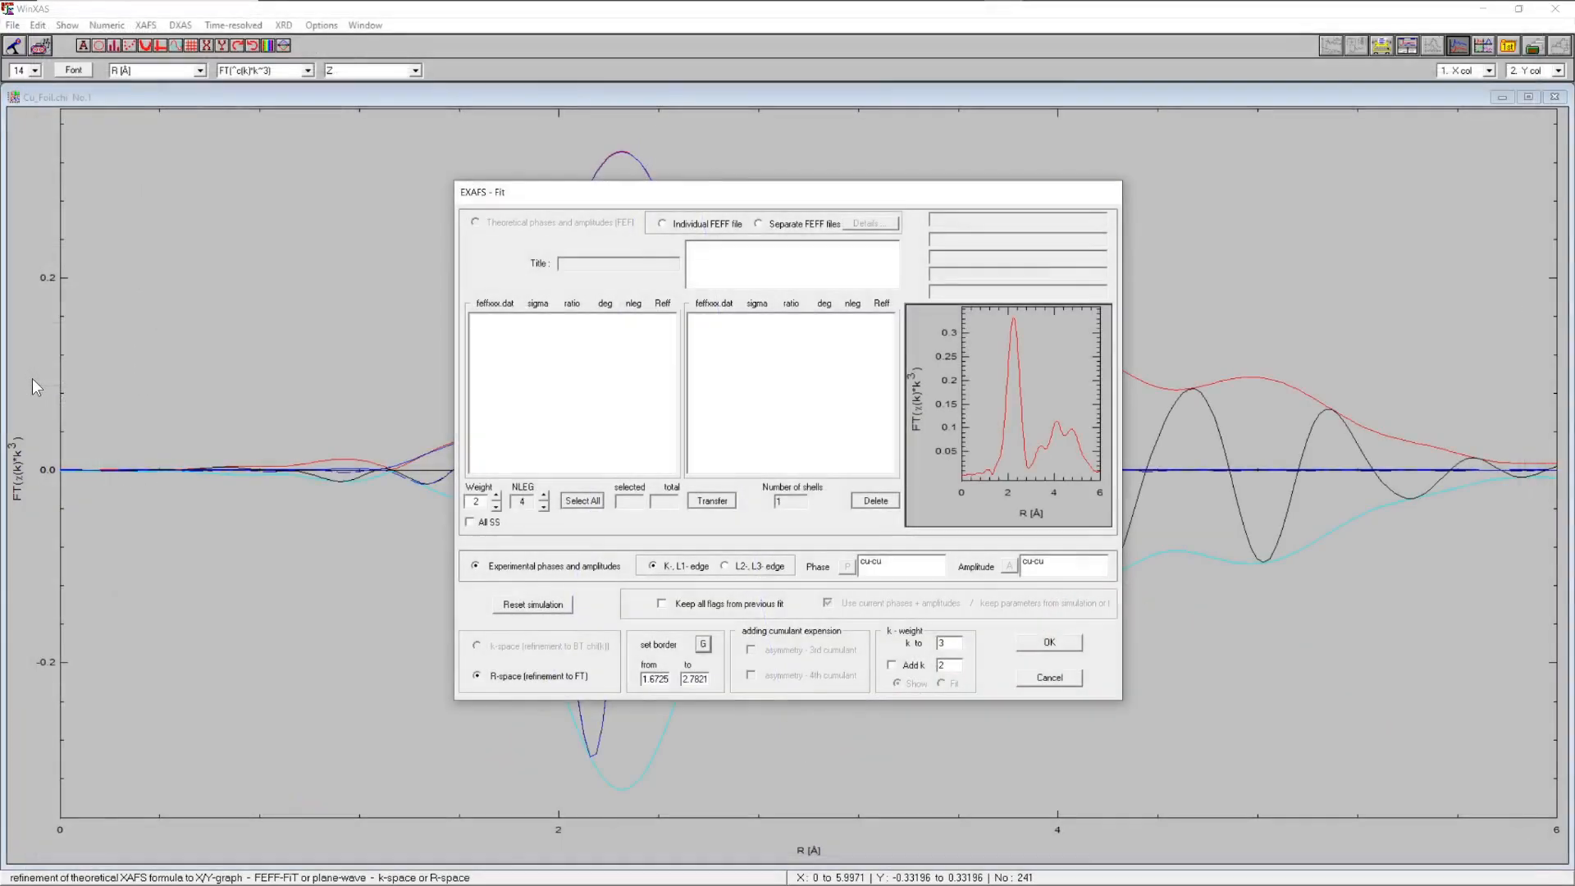
# - Refine from coordination number 12, distance 2.54, and zero sigma^2 and E0 shift, including confidence limits and automated F tests
pyautogui.click(1049, 644)
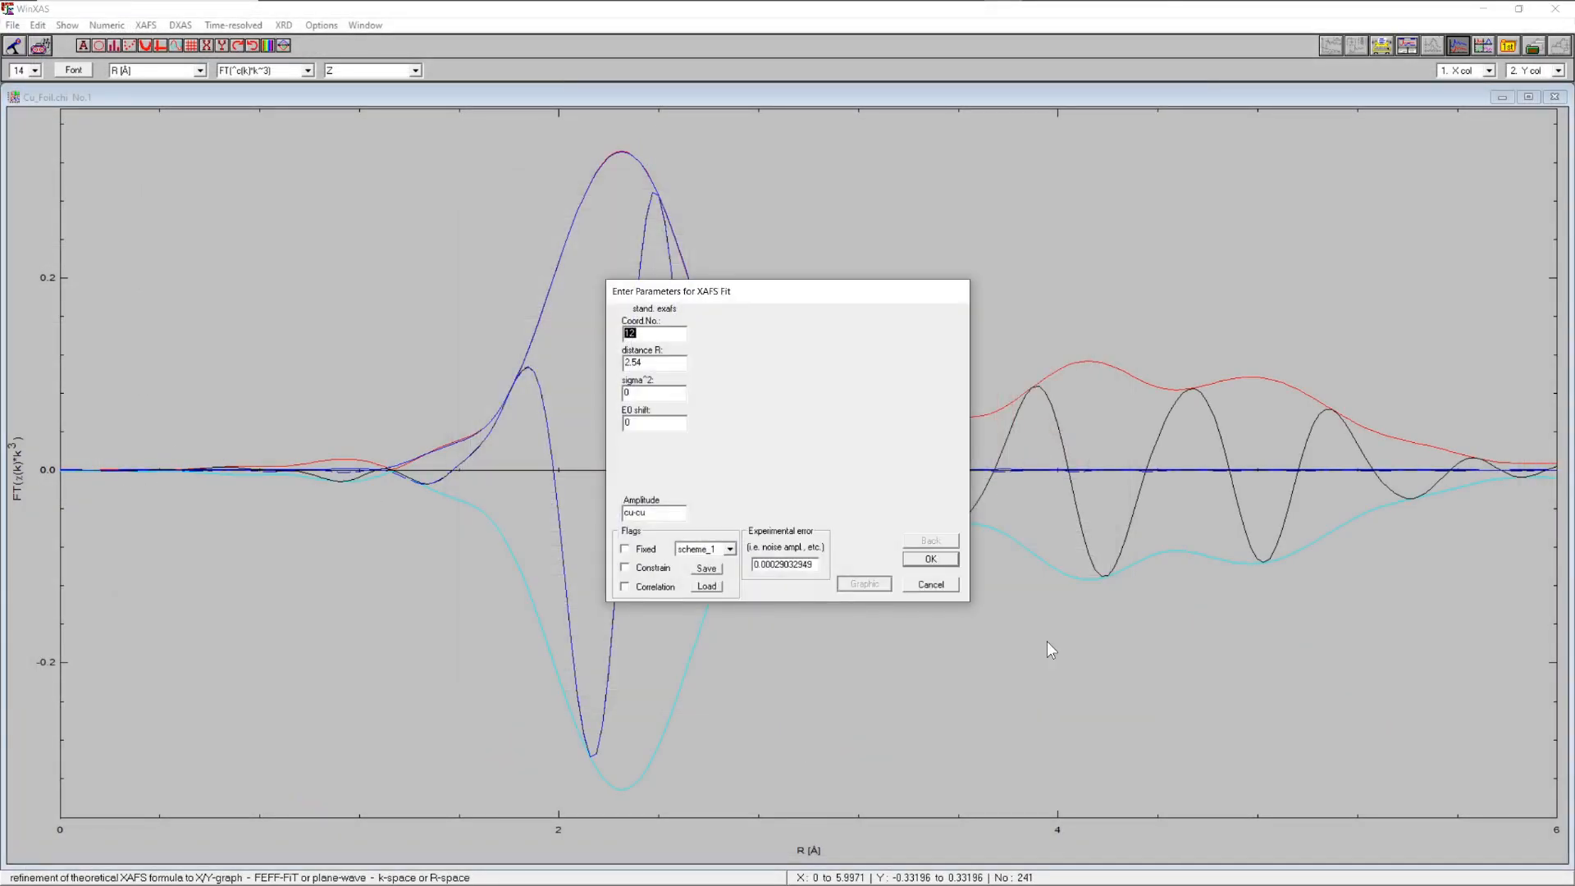
pyautogui.click(648, 333)
pyautogui.click(931, 559)
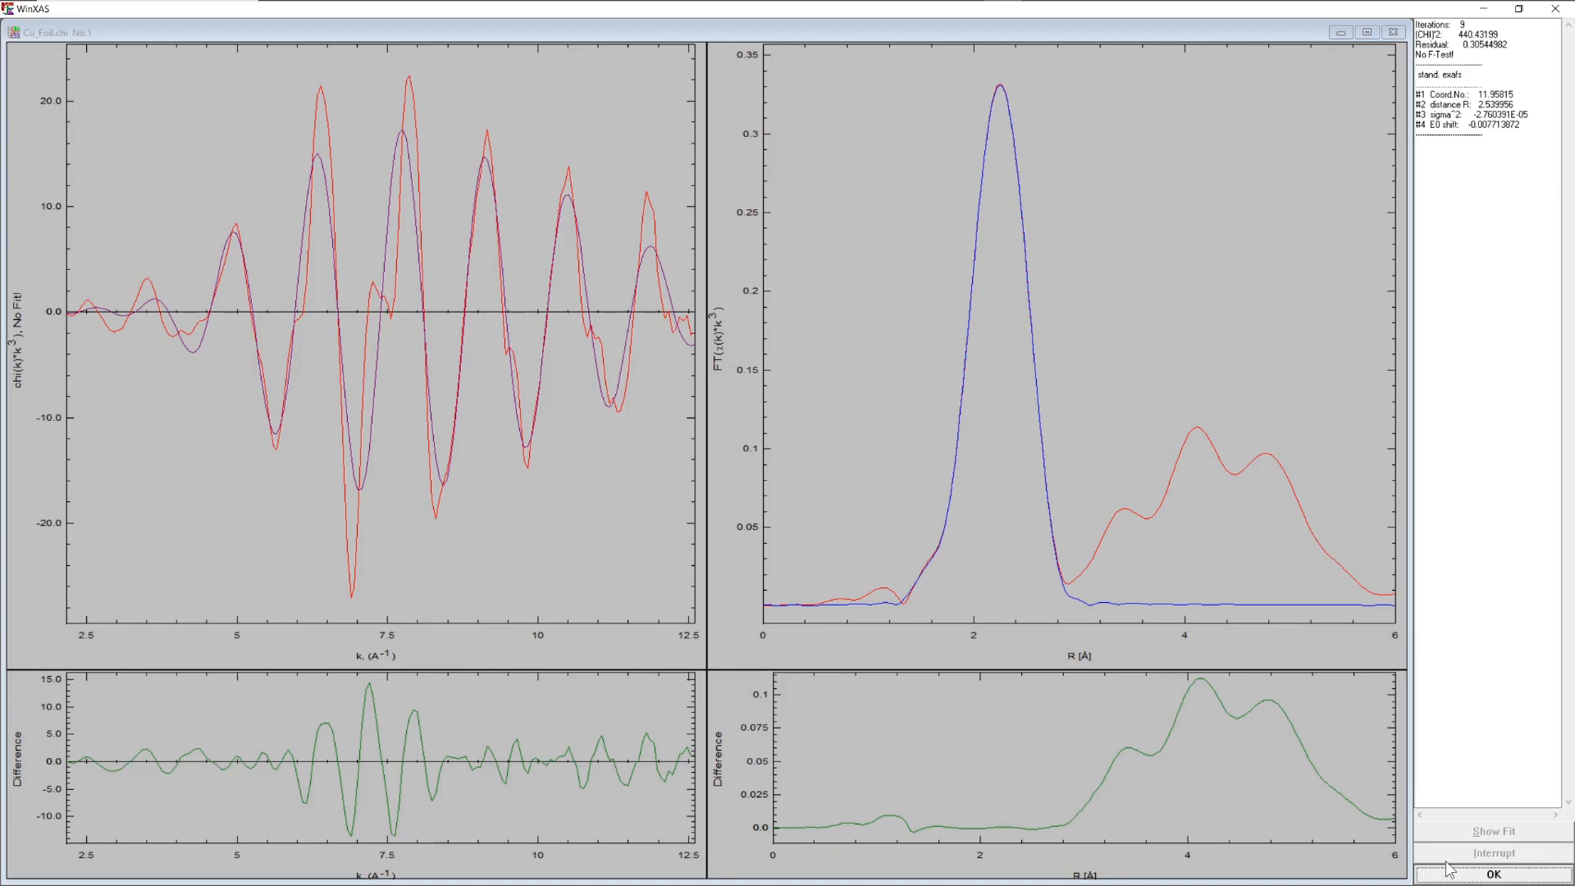
pyautogui.click(1494, 874)
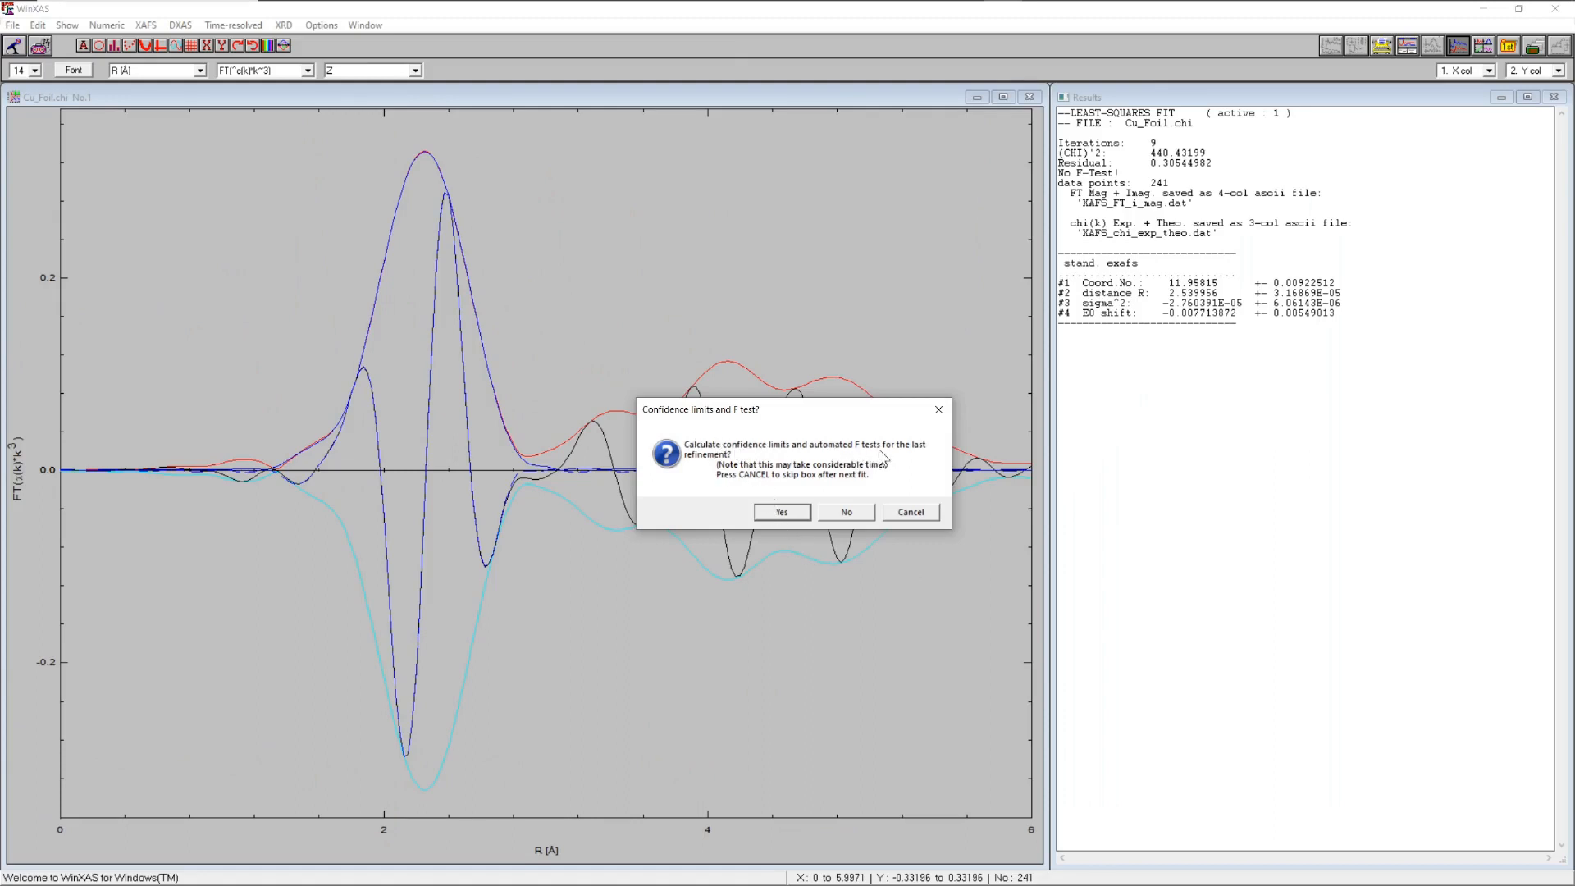
pyautogui.click(781, 512)
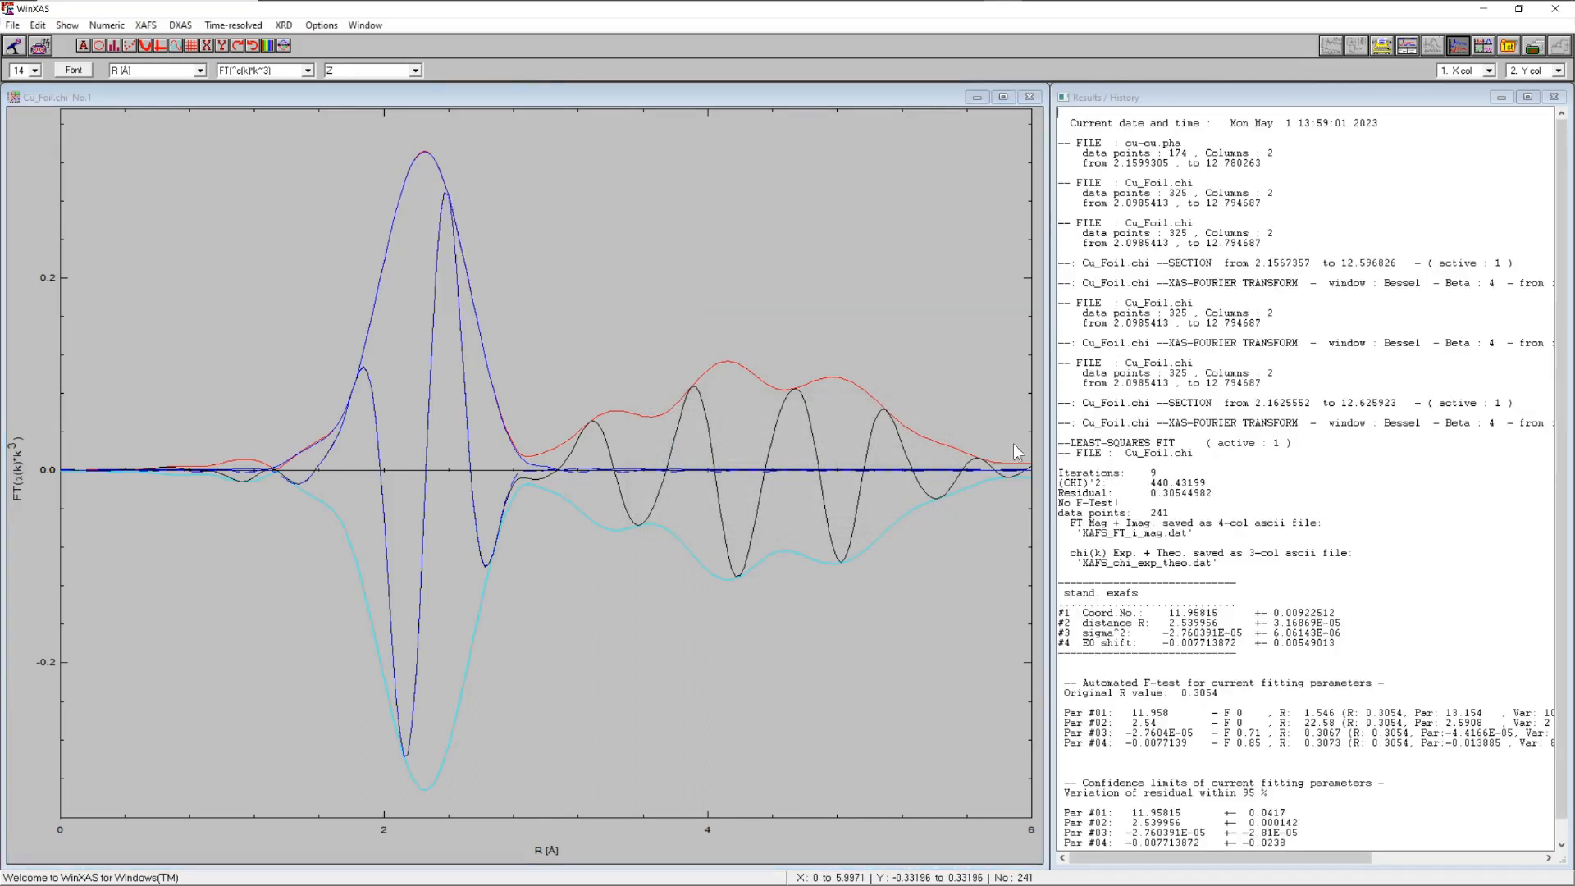
# - Review the detailed fit results with the correlation matrix, and the history's F-test and confidence limit entries
pyautogui.rightClick(1344, 307)
pyautogui.moveTo(1433, 338)
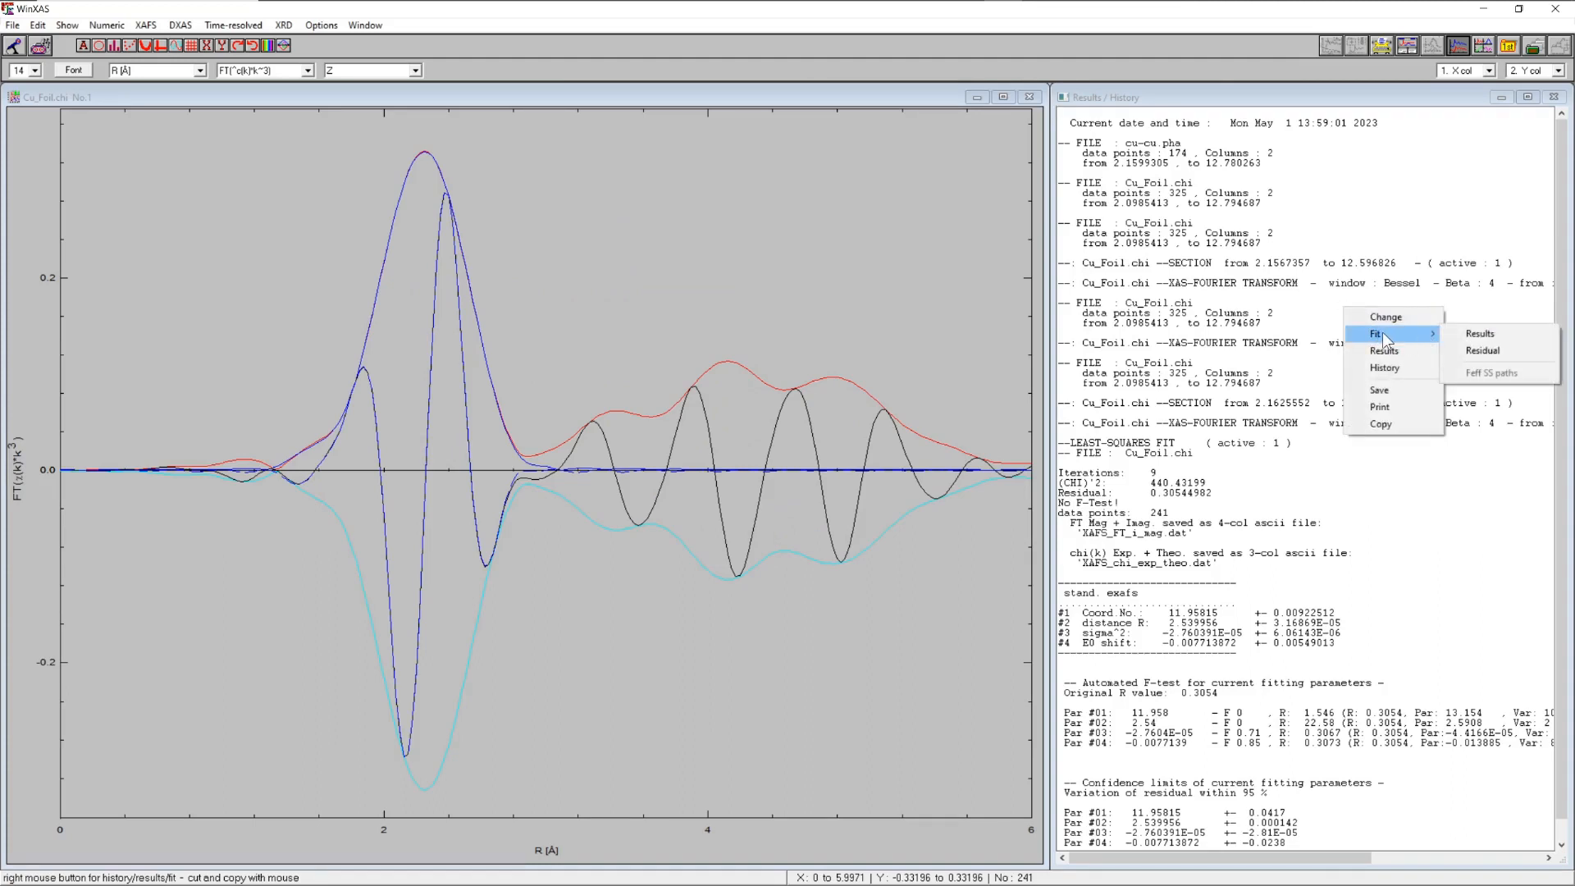
pyautogui.click(1456, 335)
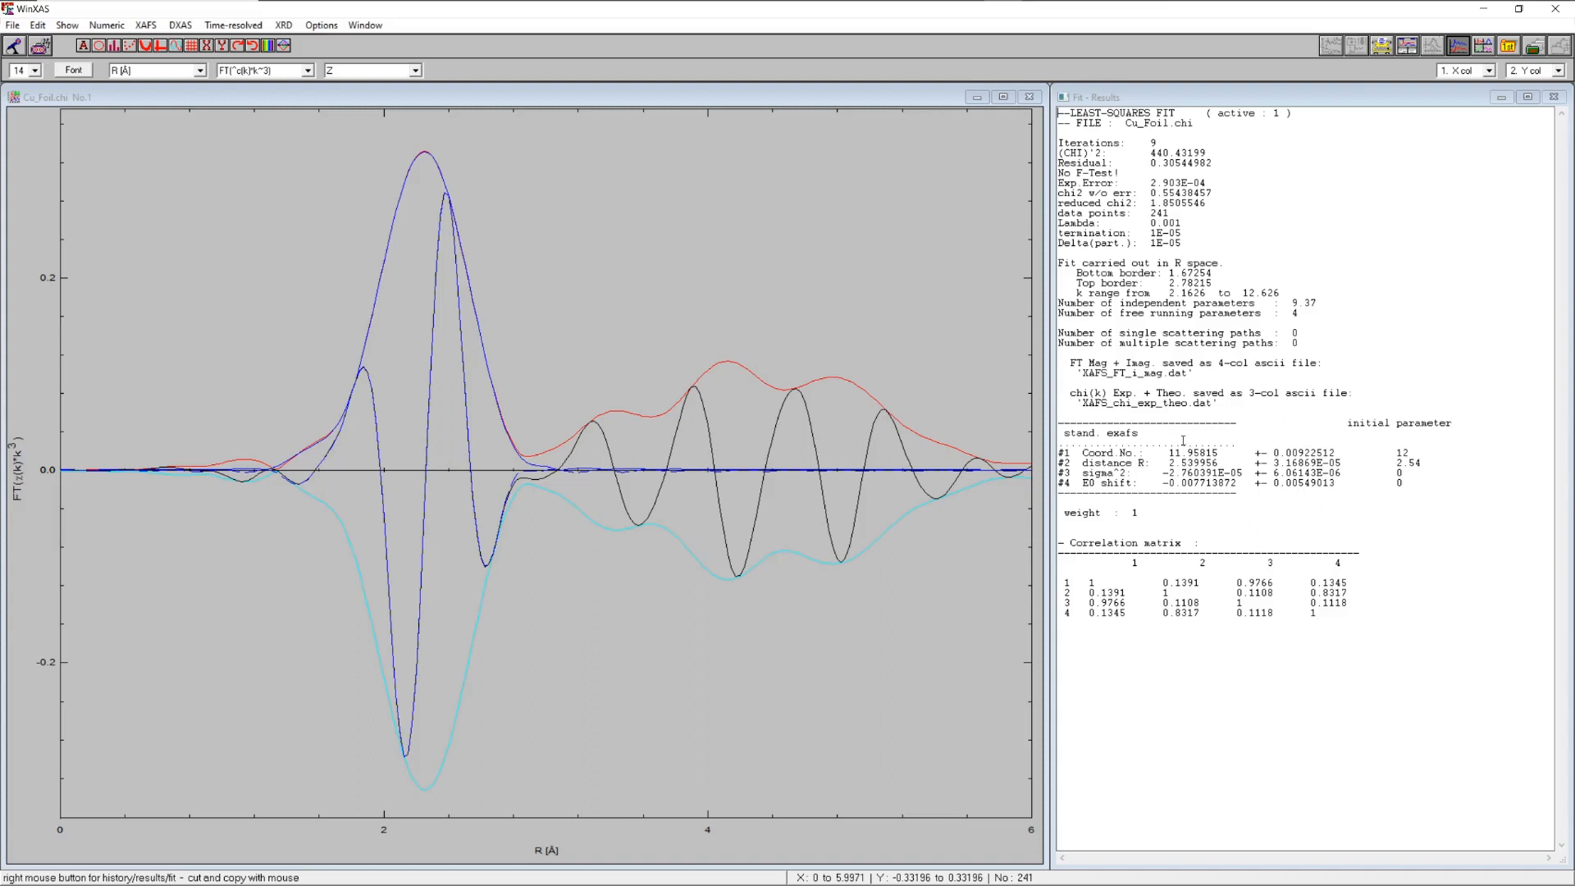
pyautogui.rightClick(1377, 313)
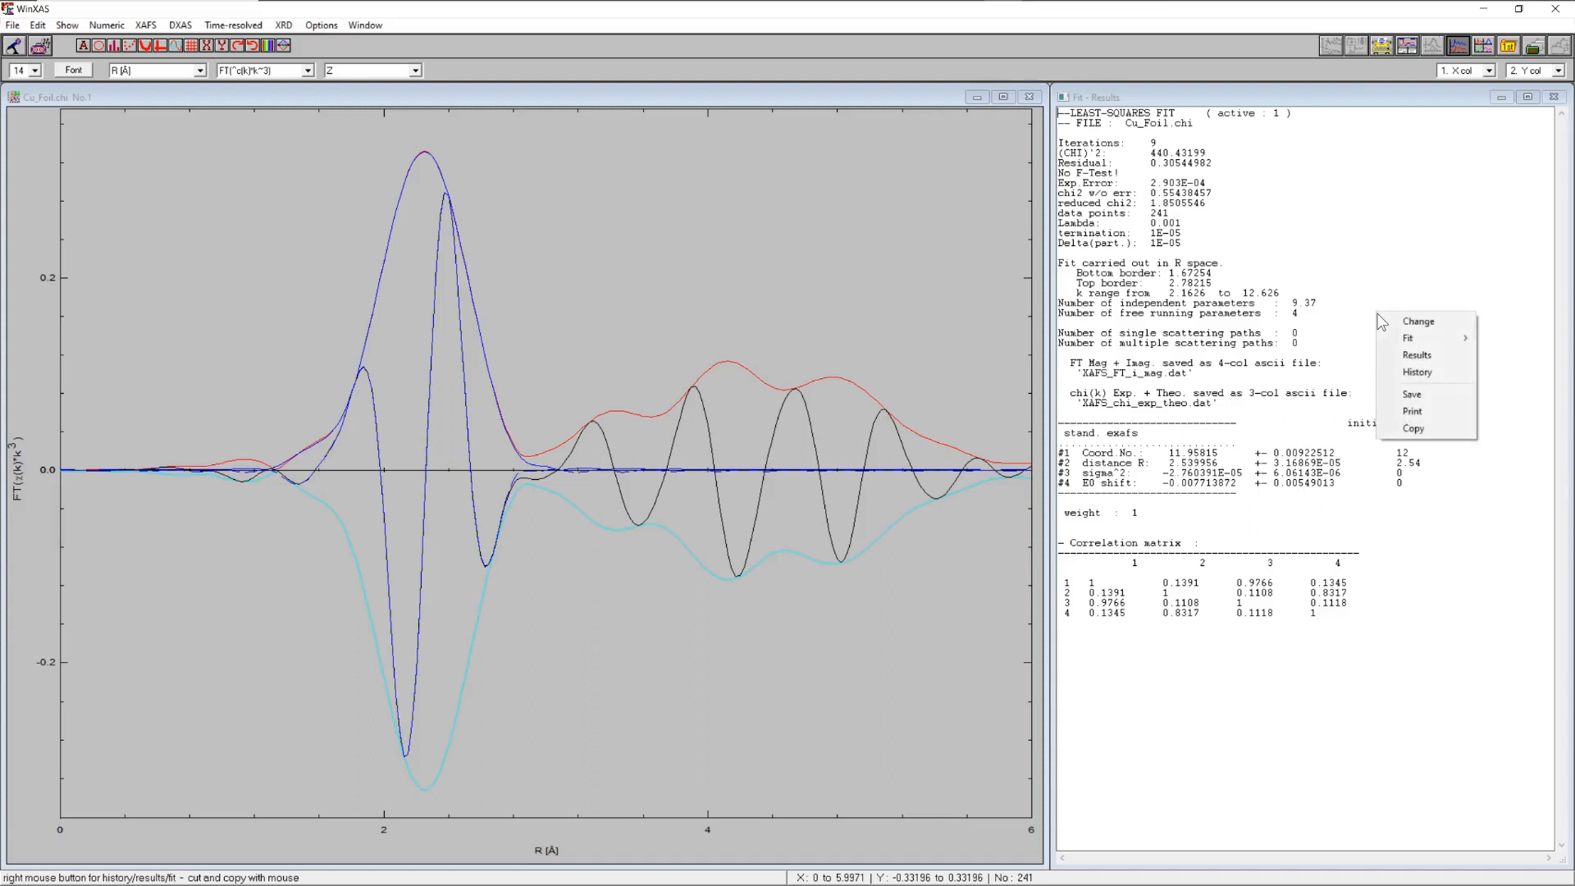
pyautogui.click(1413, 374)
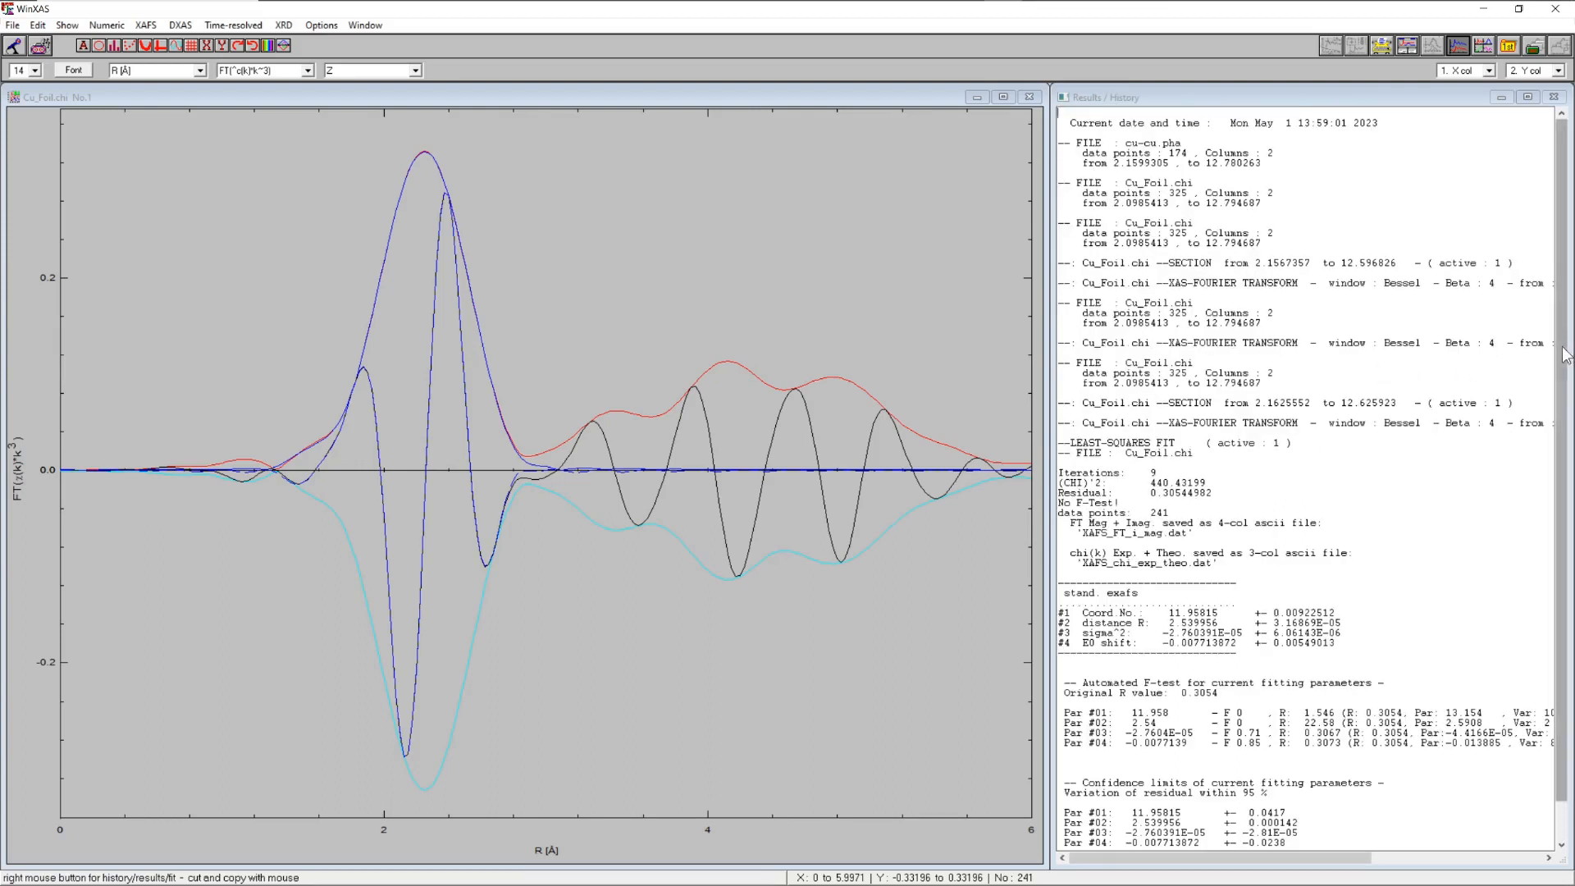
pyautogui.scroll(-1, 1334, 482)
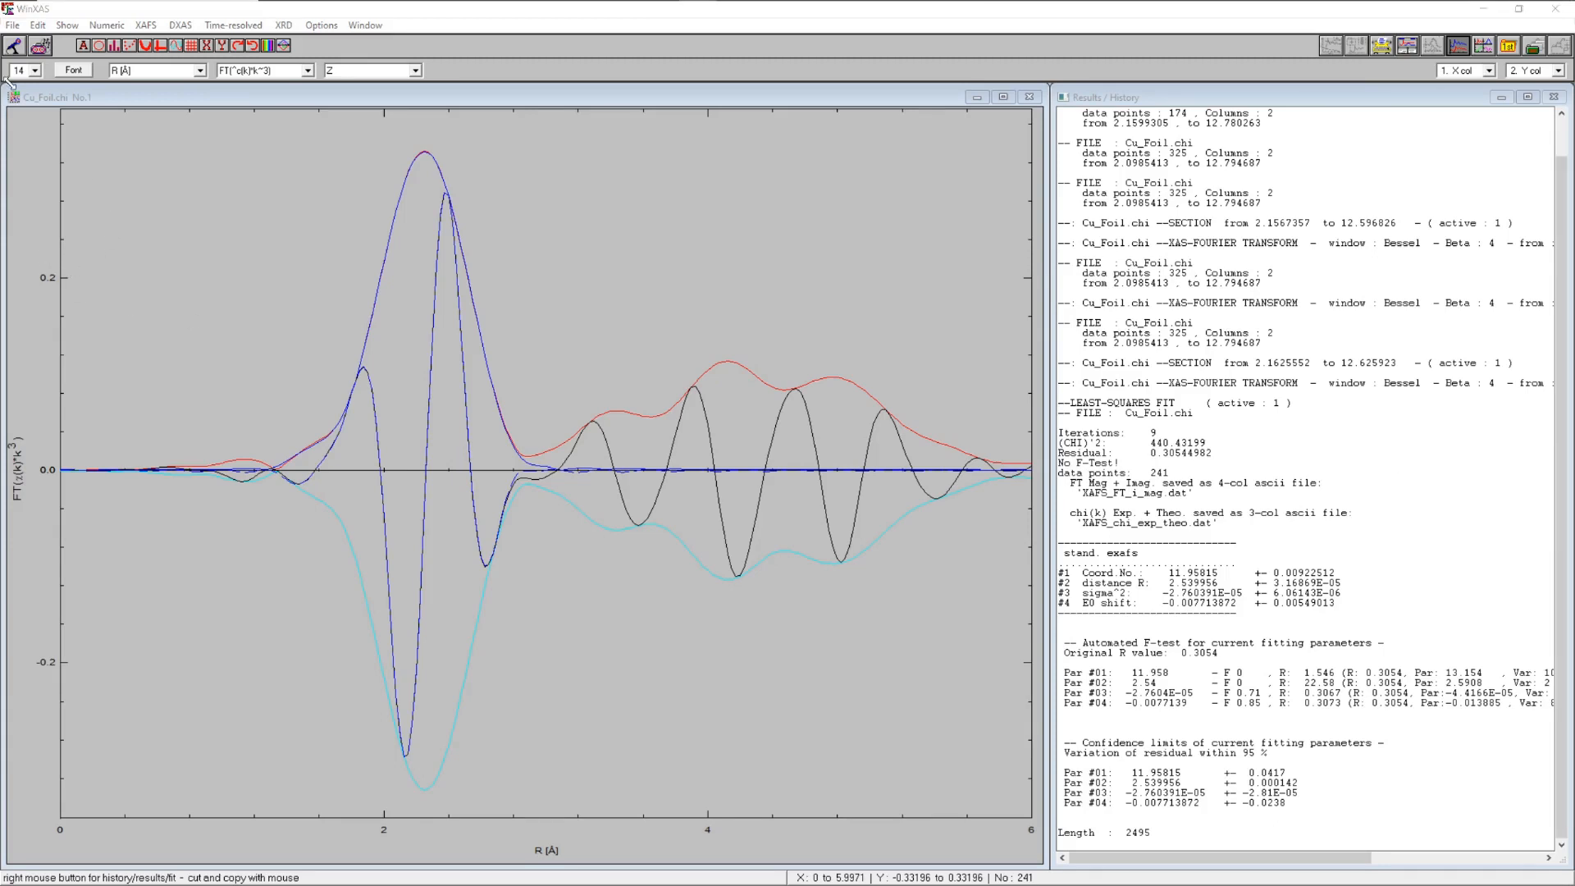
# - Open the Cu_cluster_2.chi spectrum from the #3_XAFS_Fits folder
pyautogui.click(13, 24)
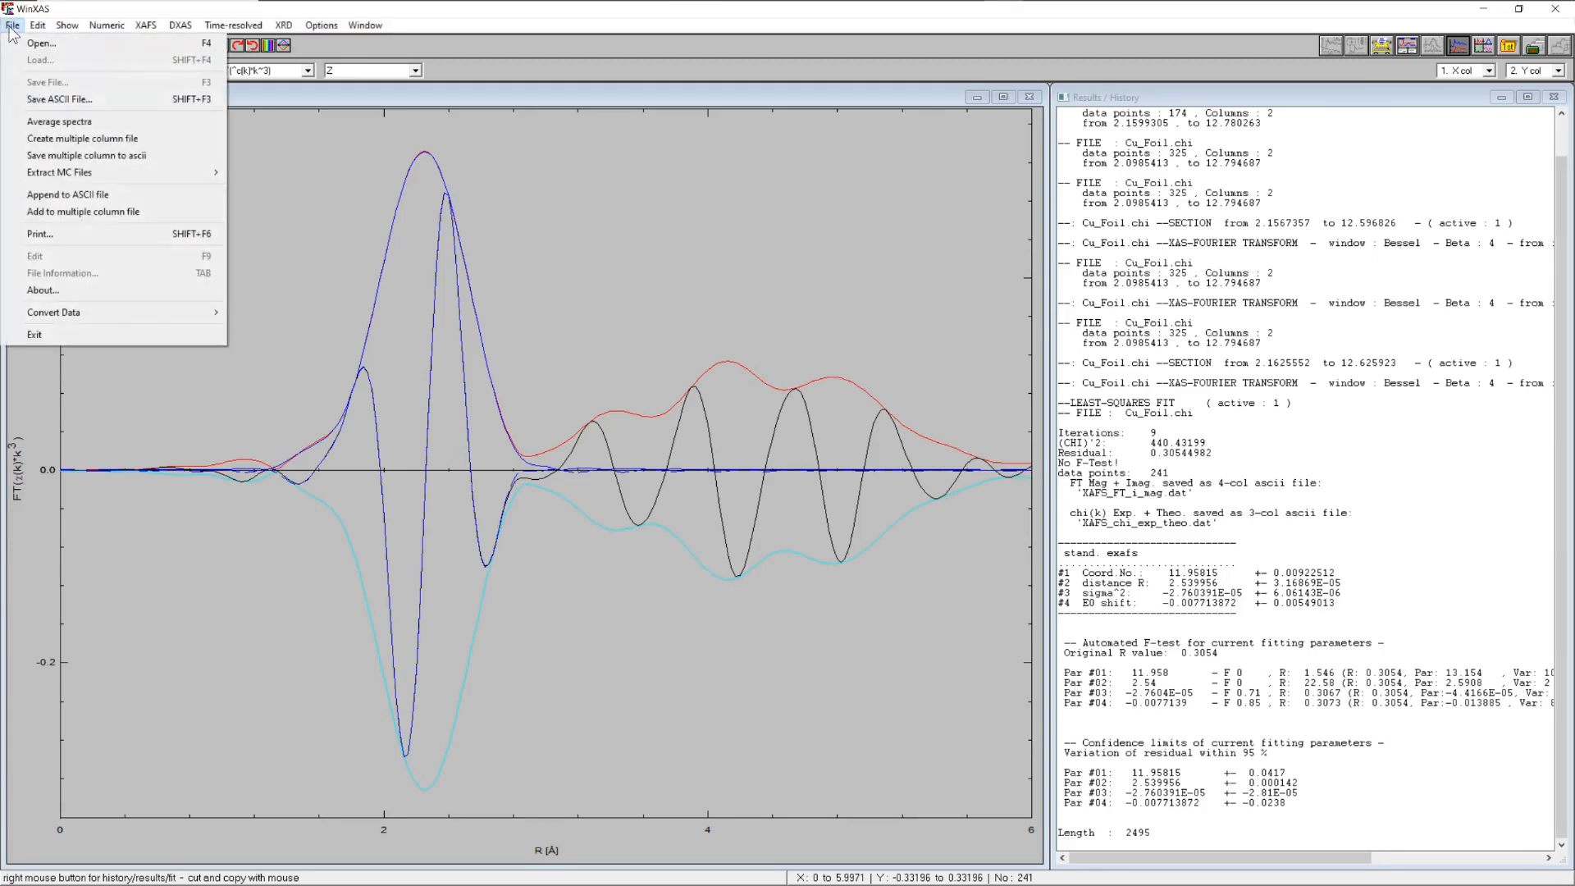
pyautogui.click(44, 48)
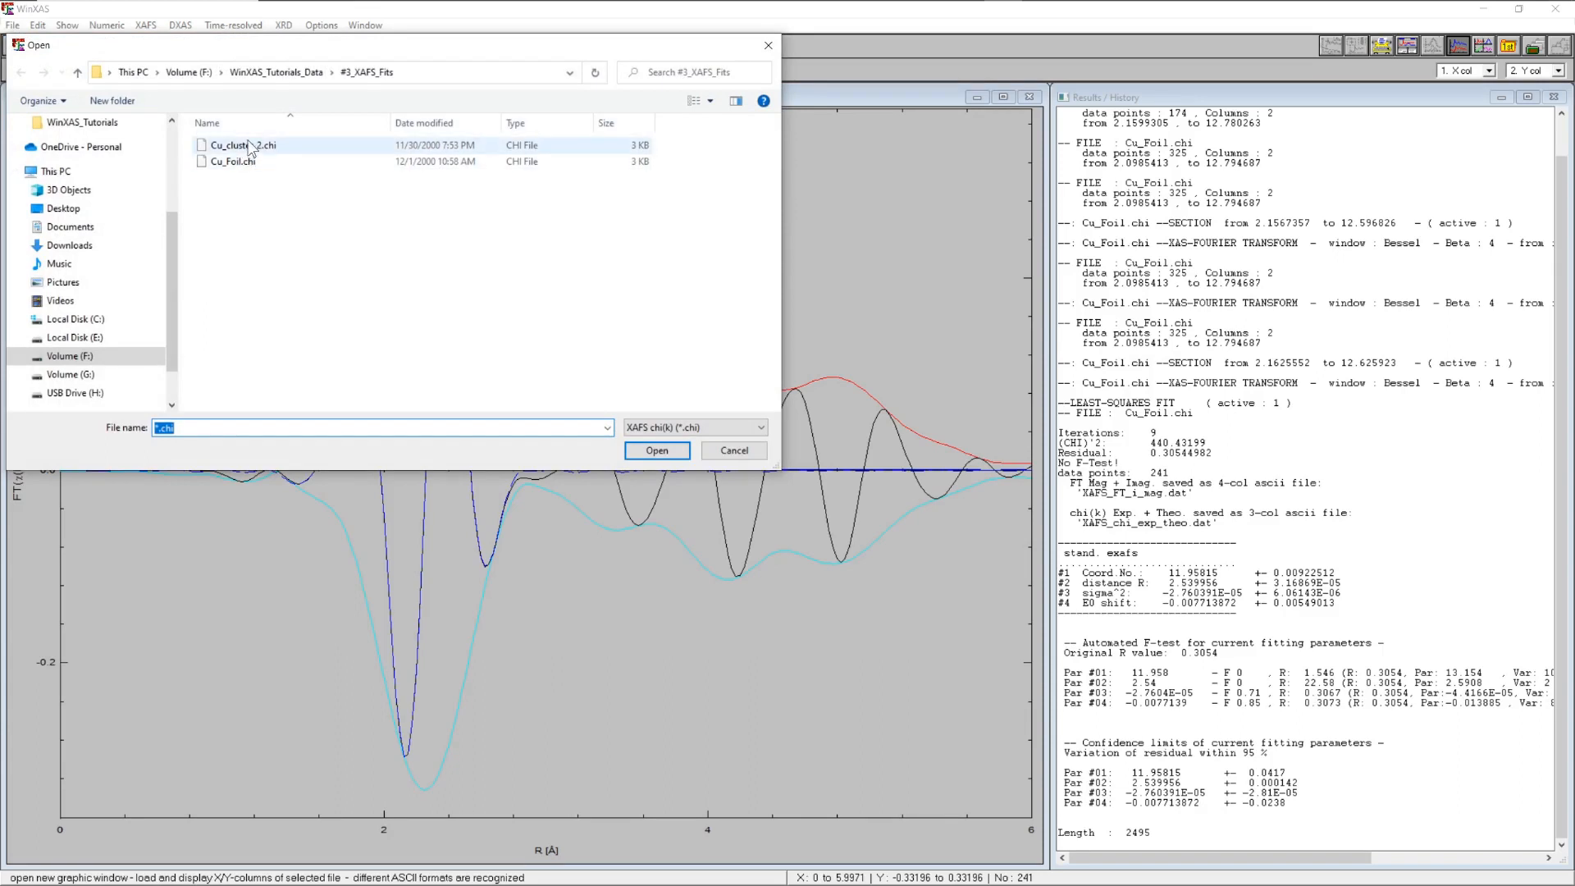
pyautogui.click(249, 148)
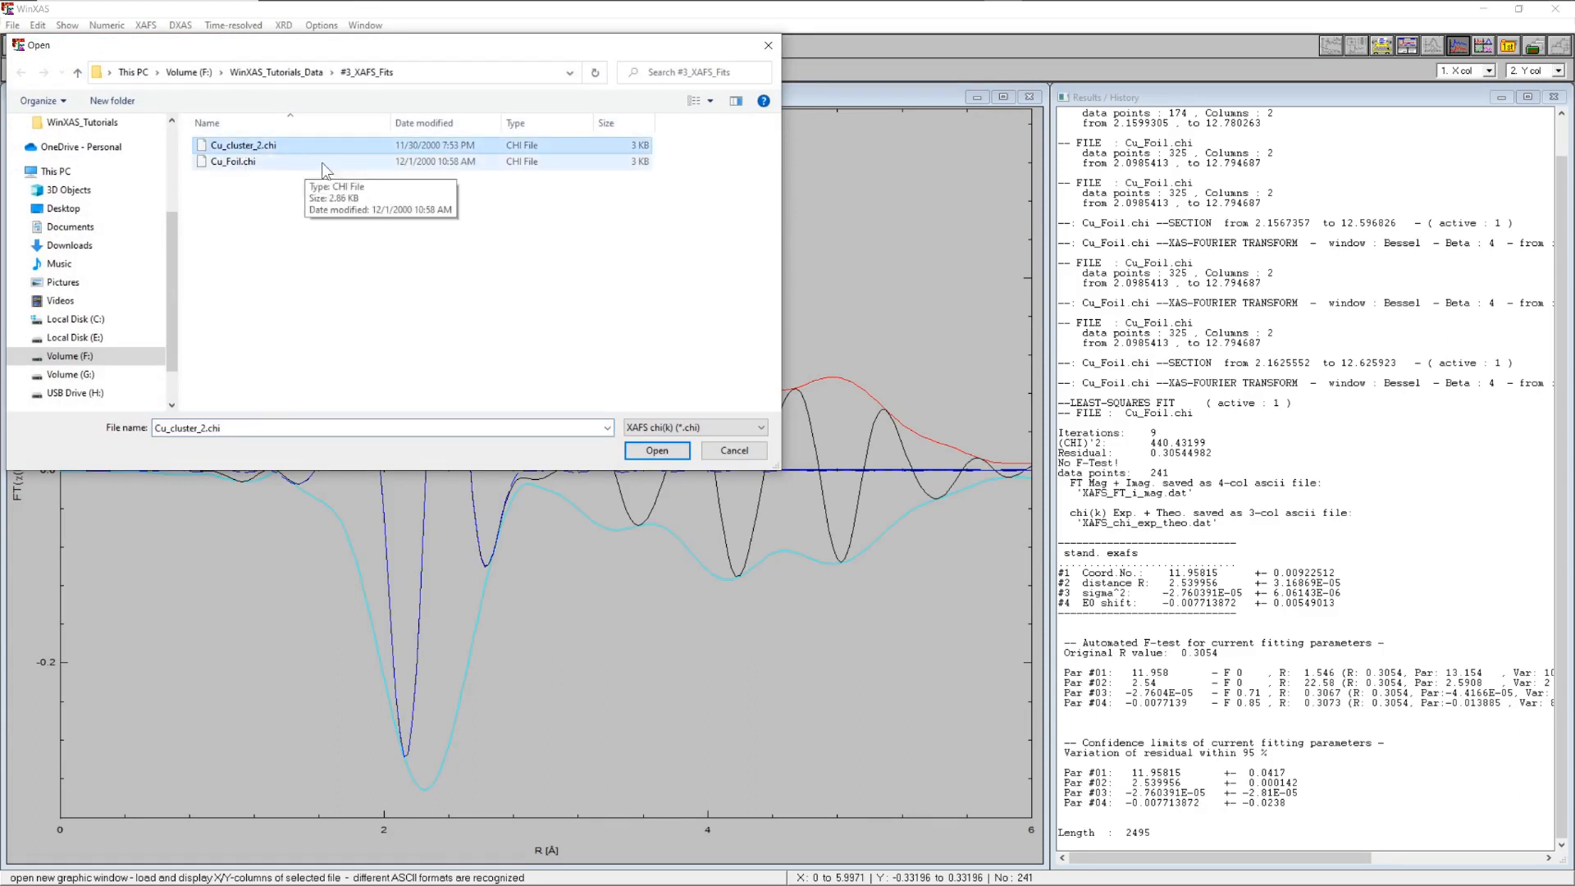
pyautogui.click(656, 451)
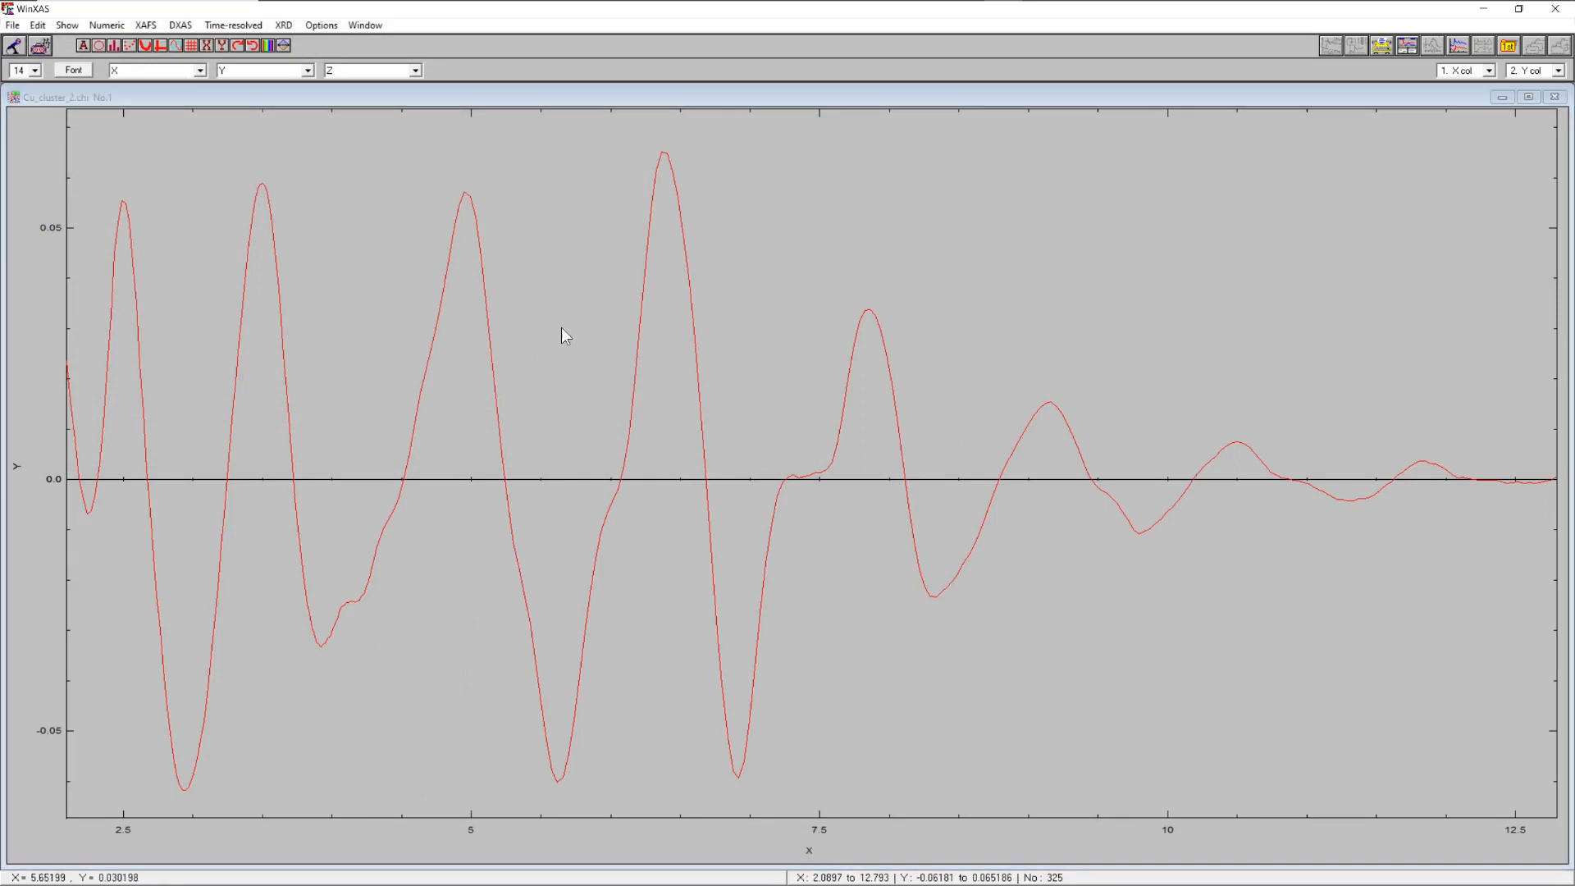
# - Cut the Cu_cluster_2.chi spectrum to the section from about 2.21 to 12.55
pyautogui.rightClick(580, 277)
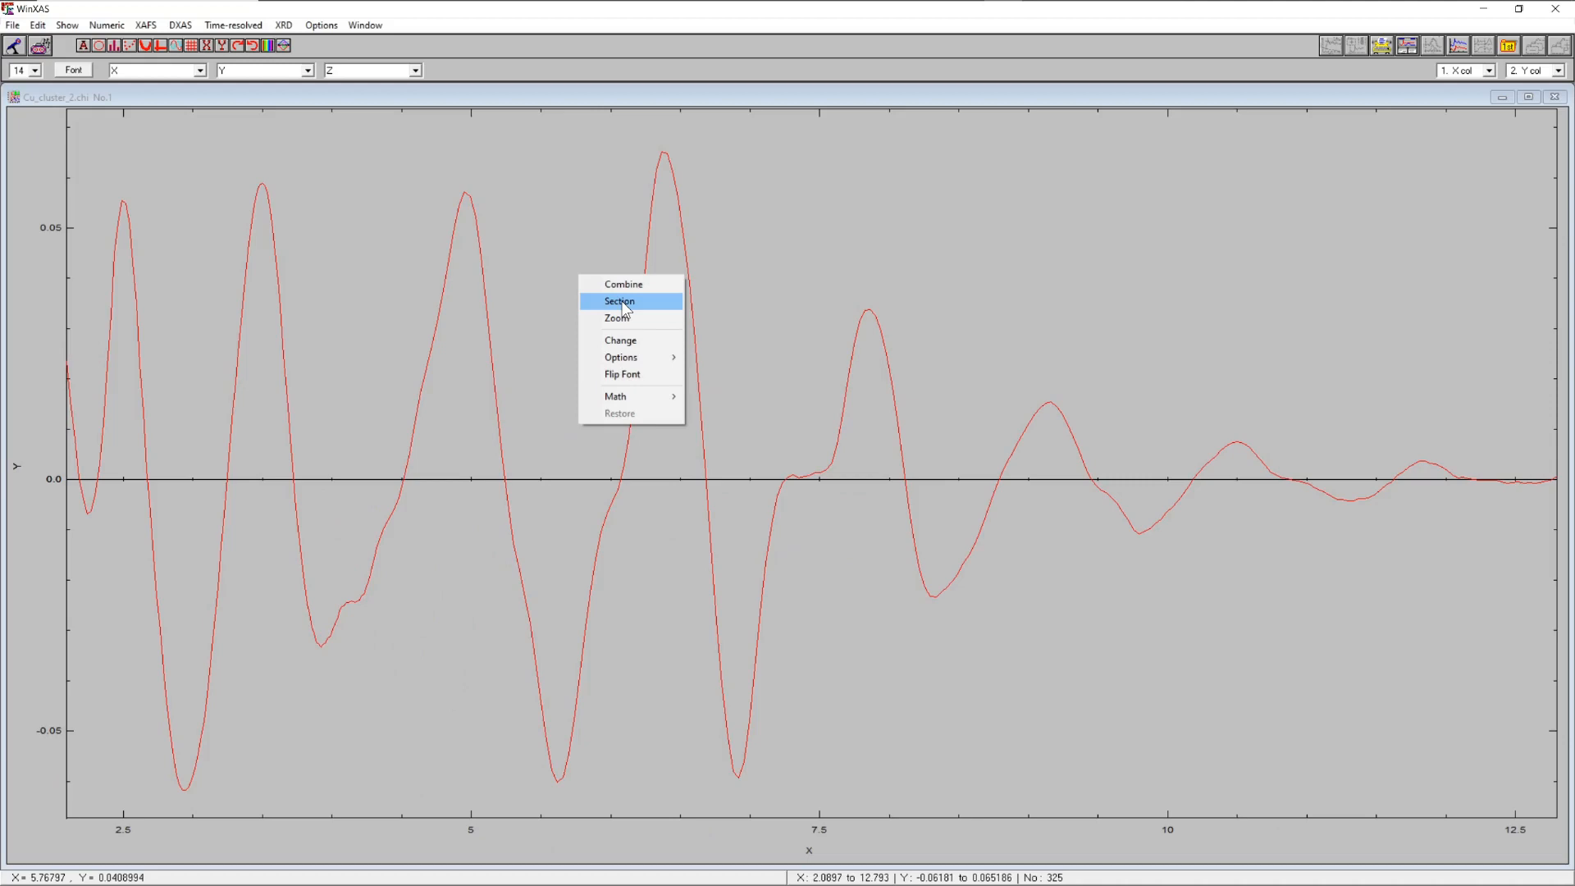
pyautogui.click(623, 303)
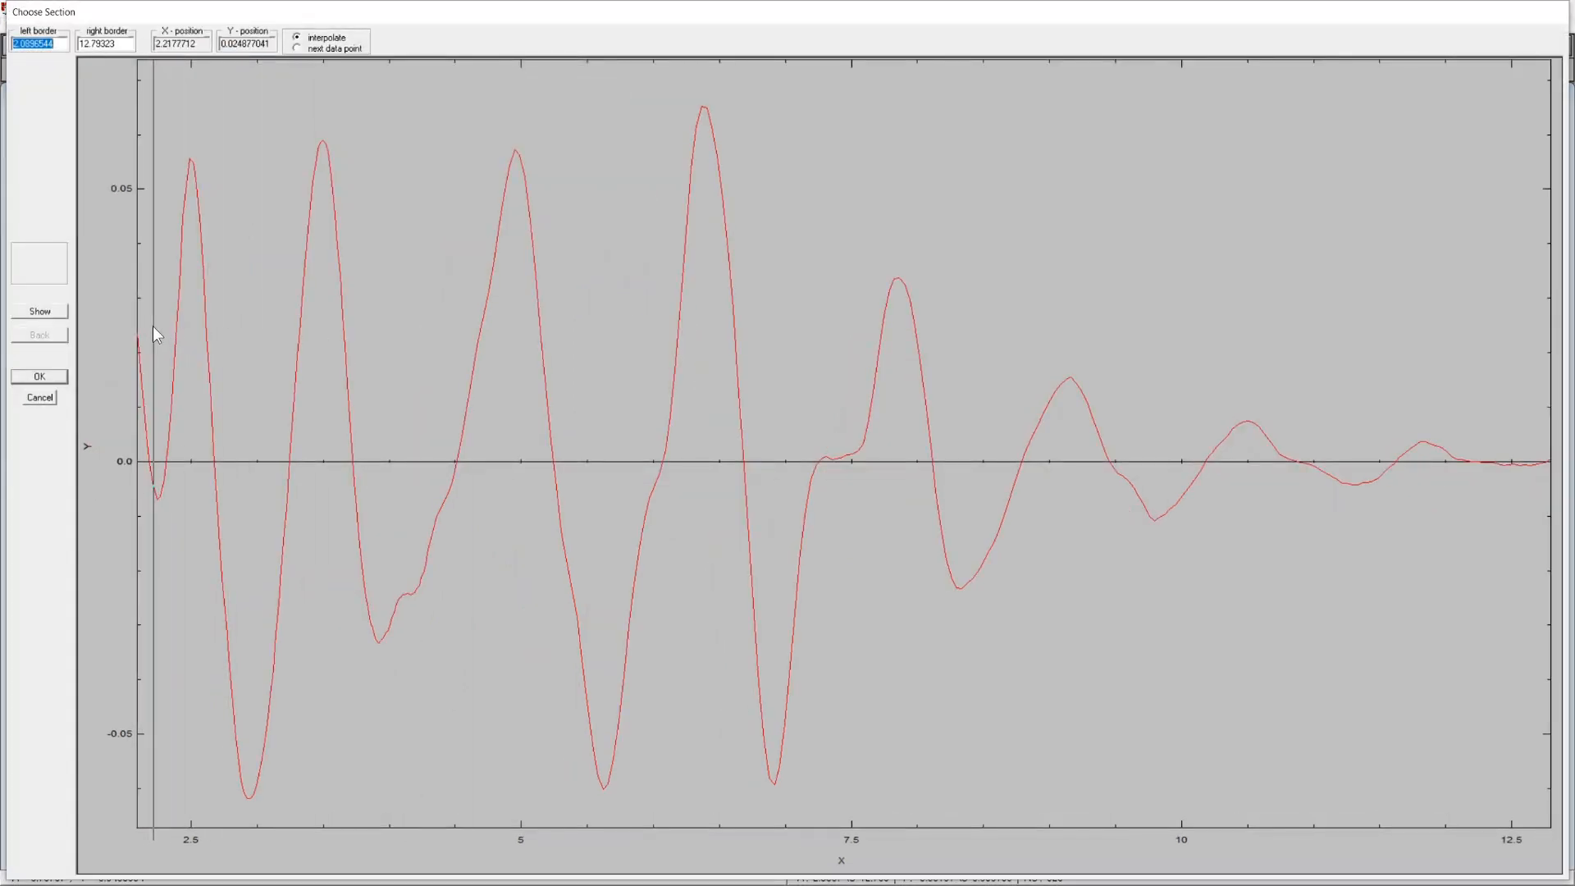
pyautogui.click(151, 329)
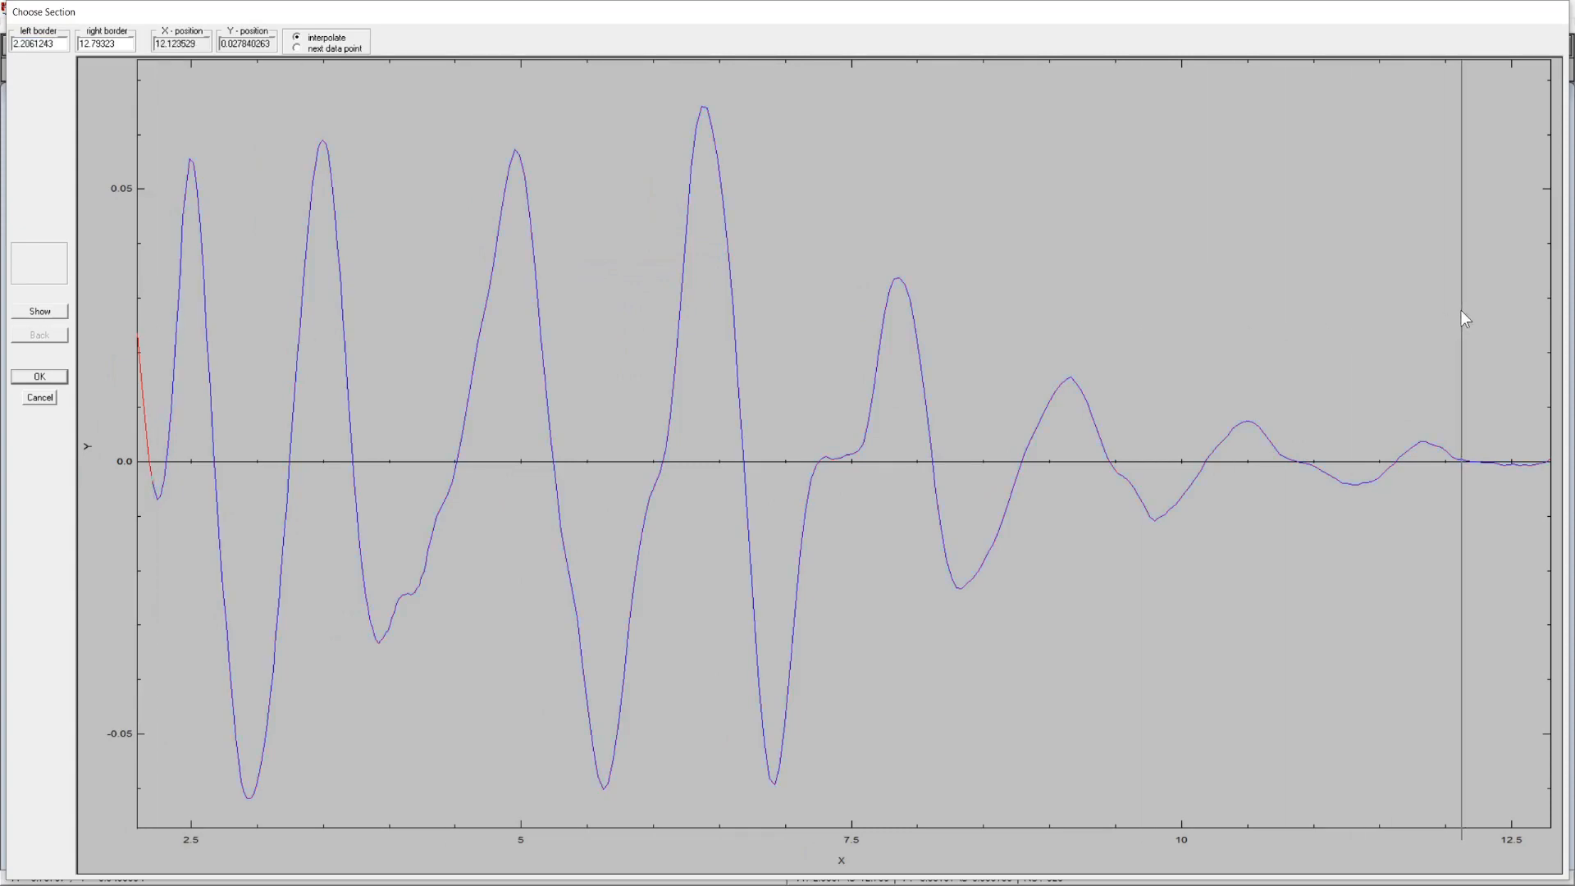
pyautogui.click(1517, 309)
pyautogui.click(1518, 313)
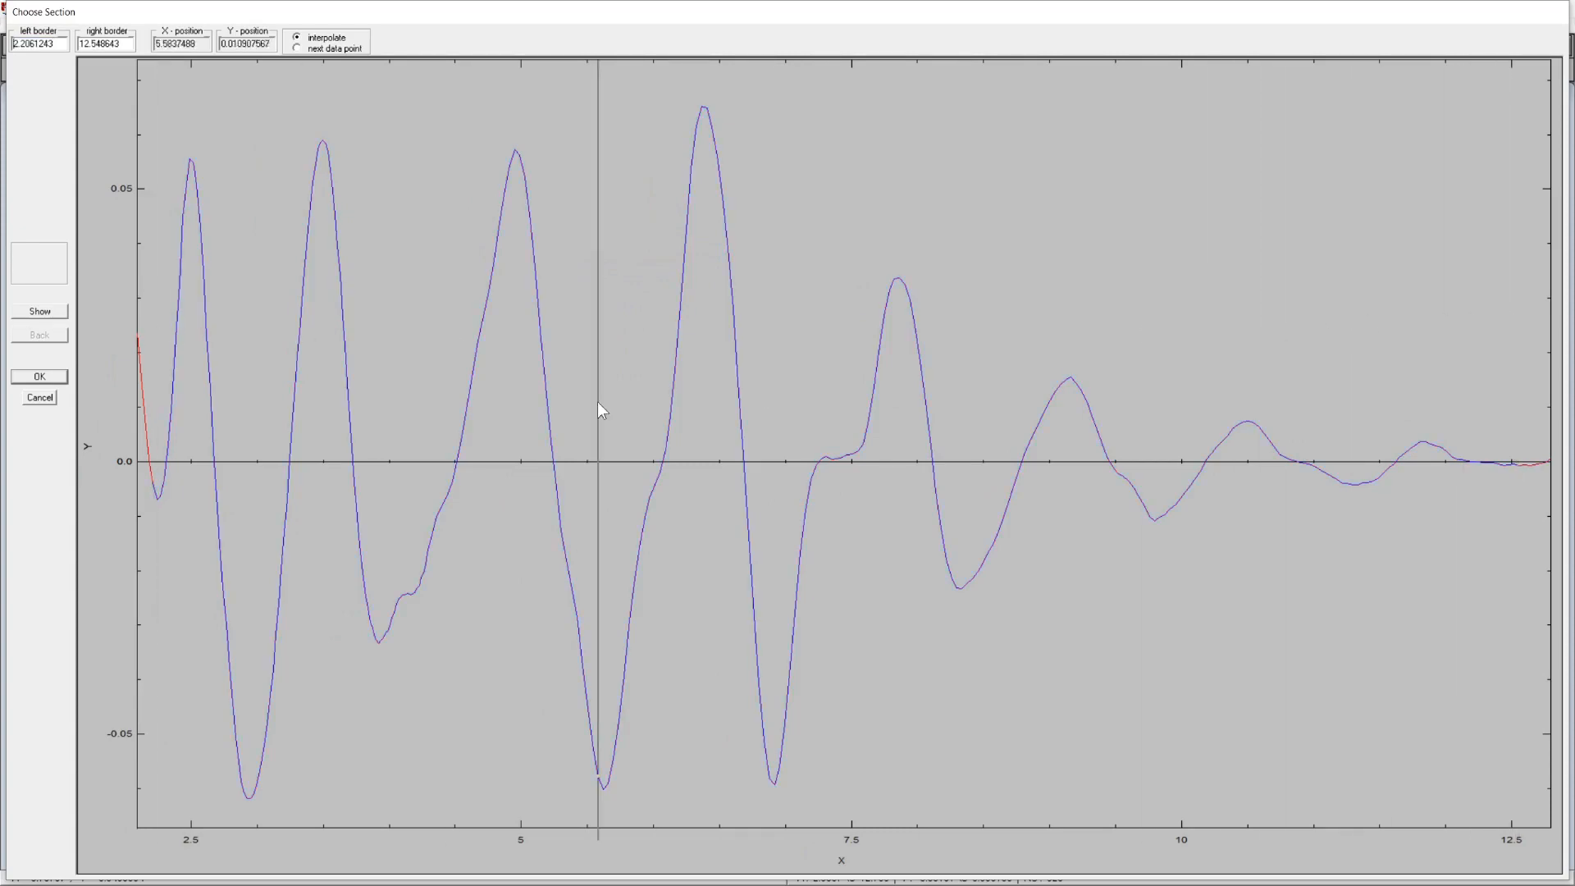
pyautogui.click(45, 378)
# - Fourier transform the cut cluster spectrum with a Bessel window, window parameter 4 and k-weight 3
pyautogui.click(151, 28)
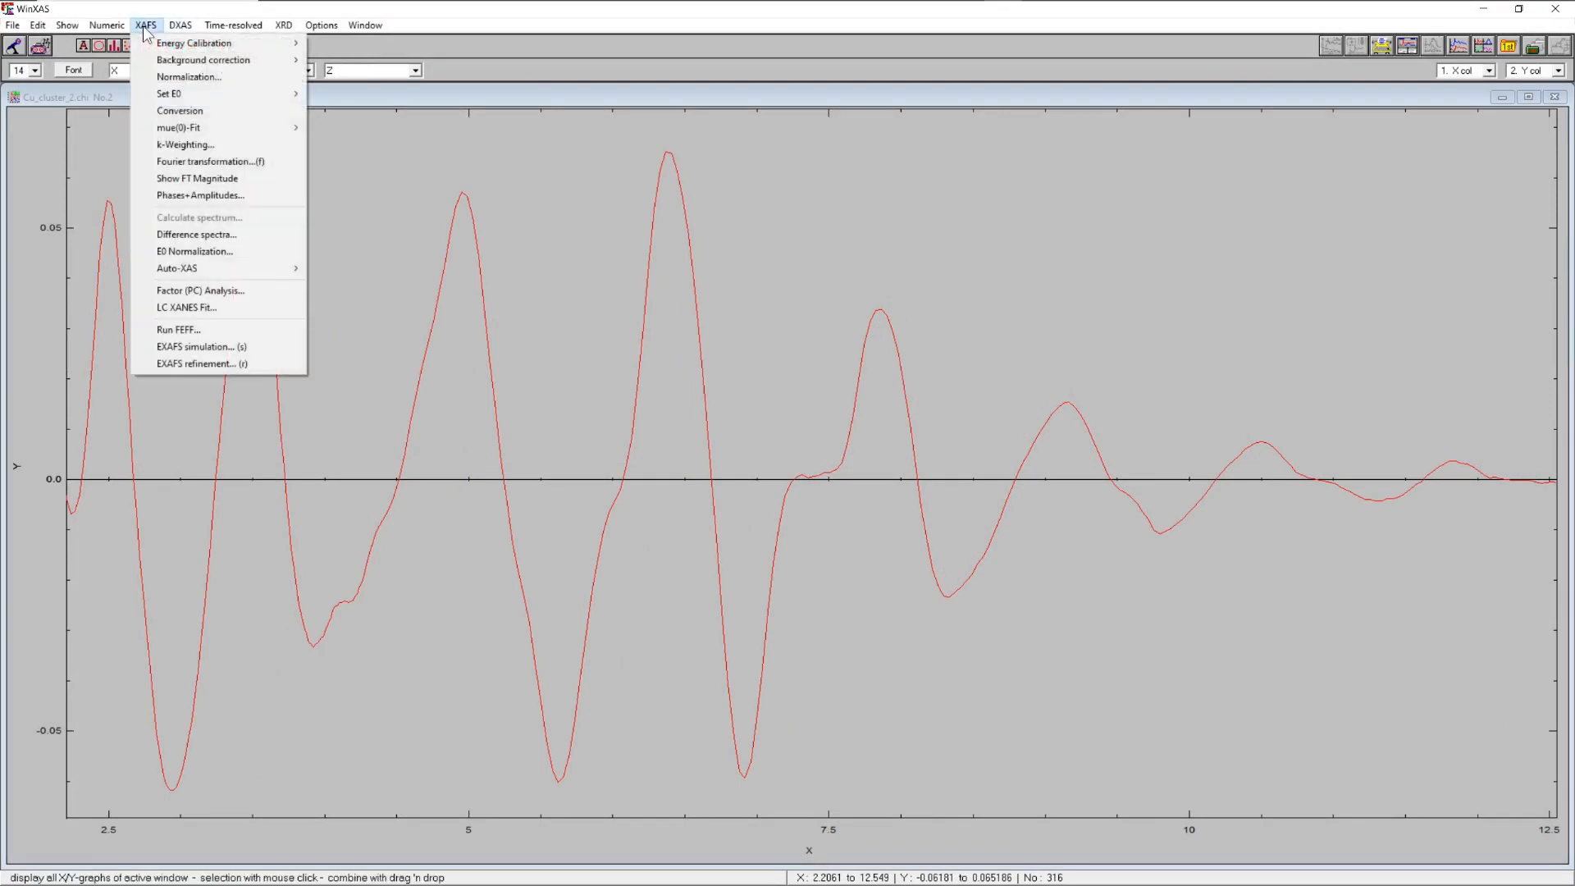
pyautogui.click(205, 167)
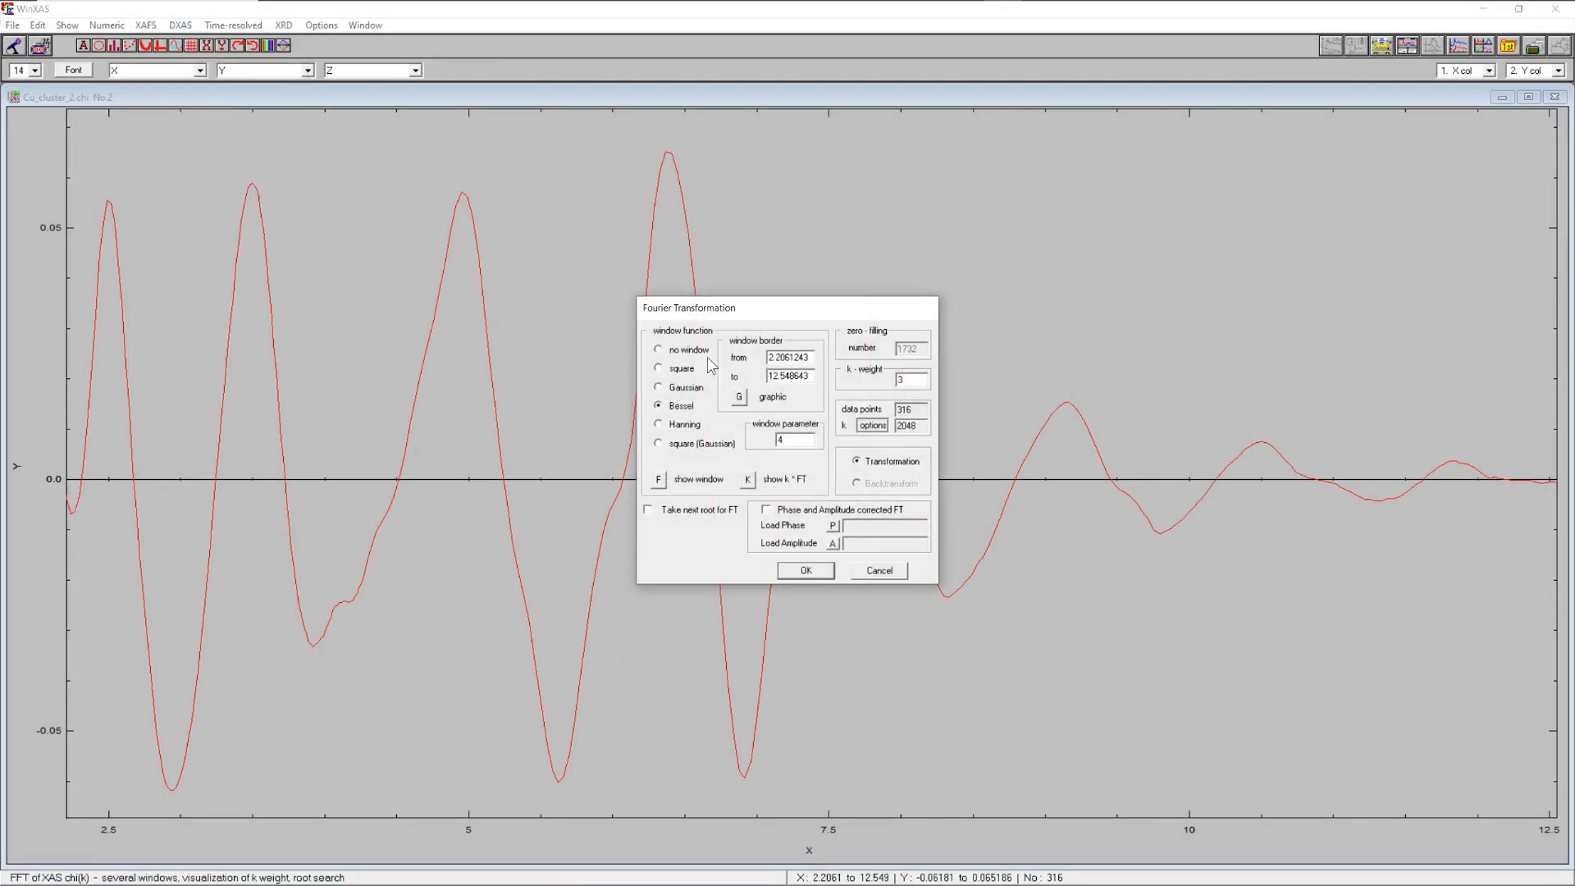
pyautogui.click(803, 571)
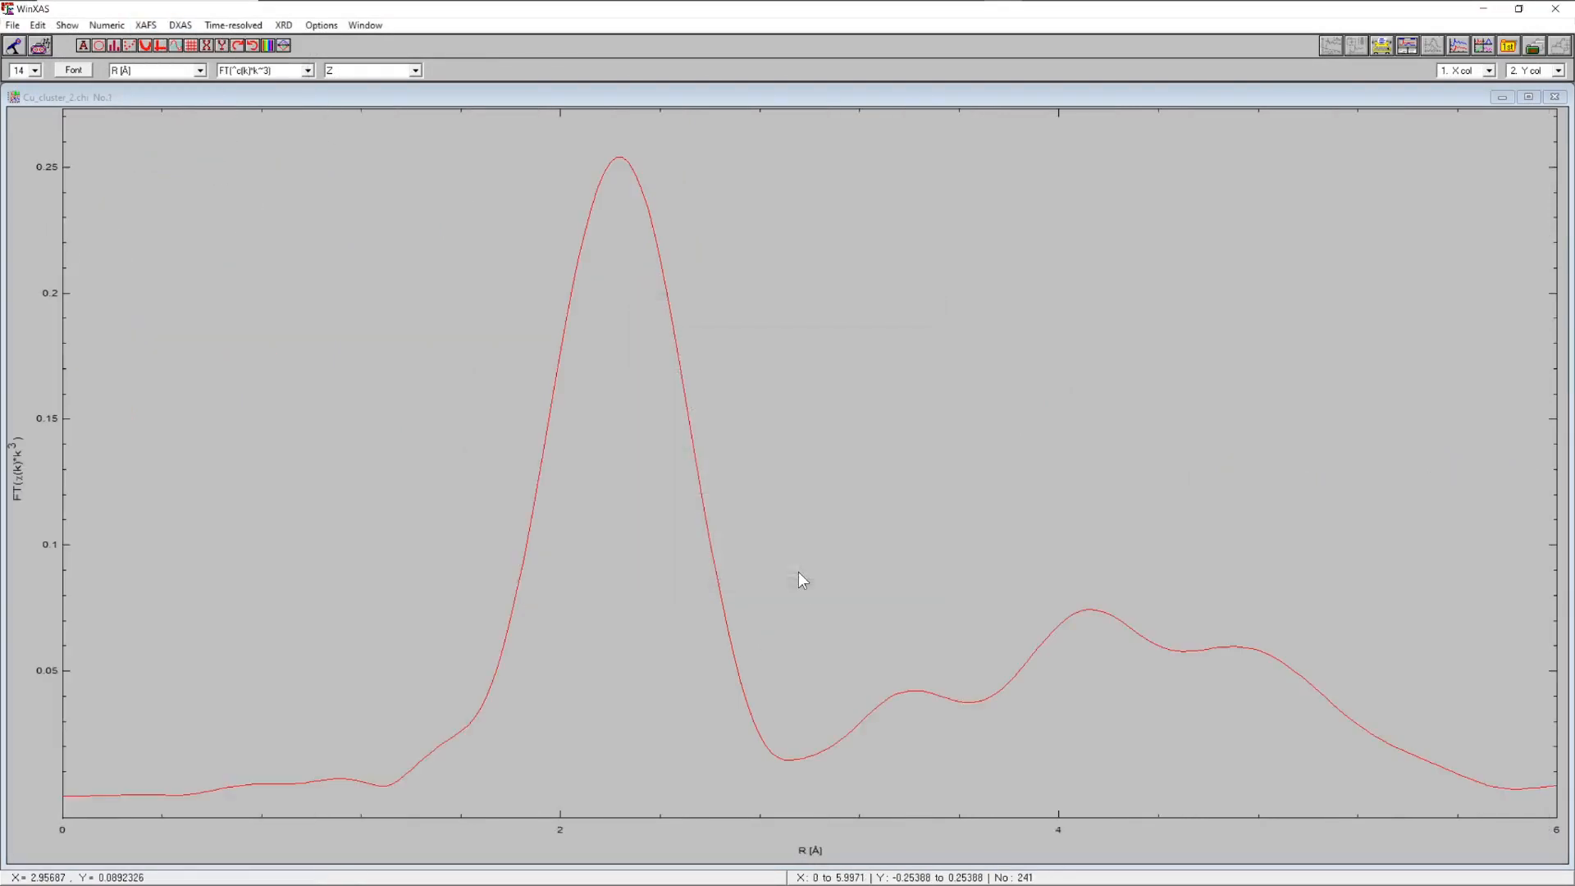
# - Set up an EXAFS simulation for the cluster with experimental phases and amplitudes, loading cu-cu.pha as phase and cu-cu.amp as amplitude
pyautogui.click(144, 26)
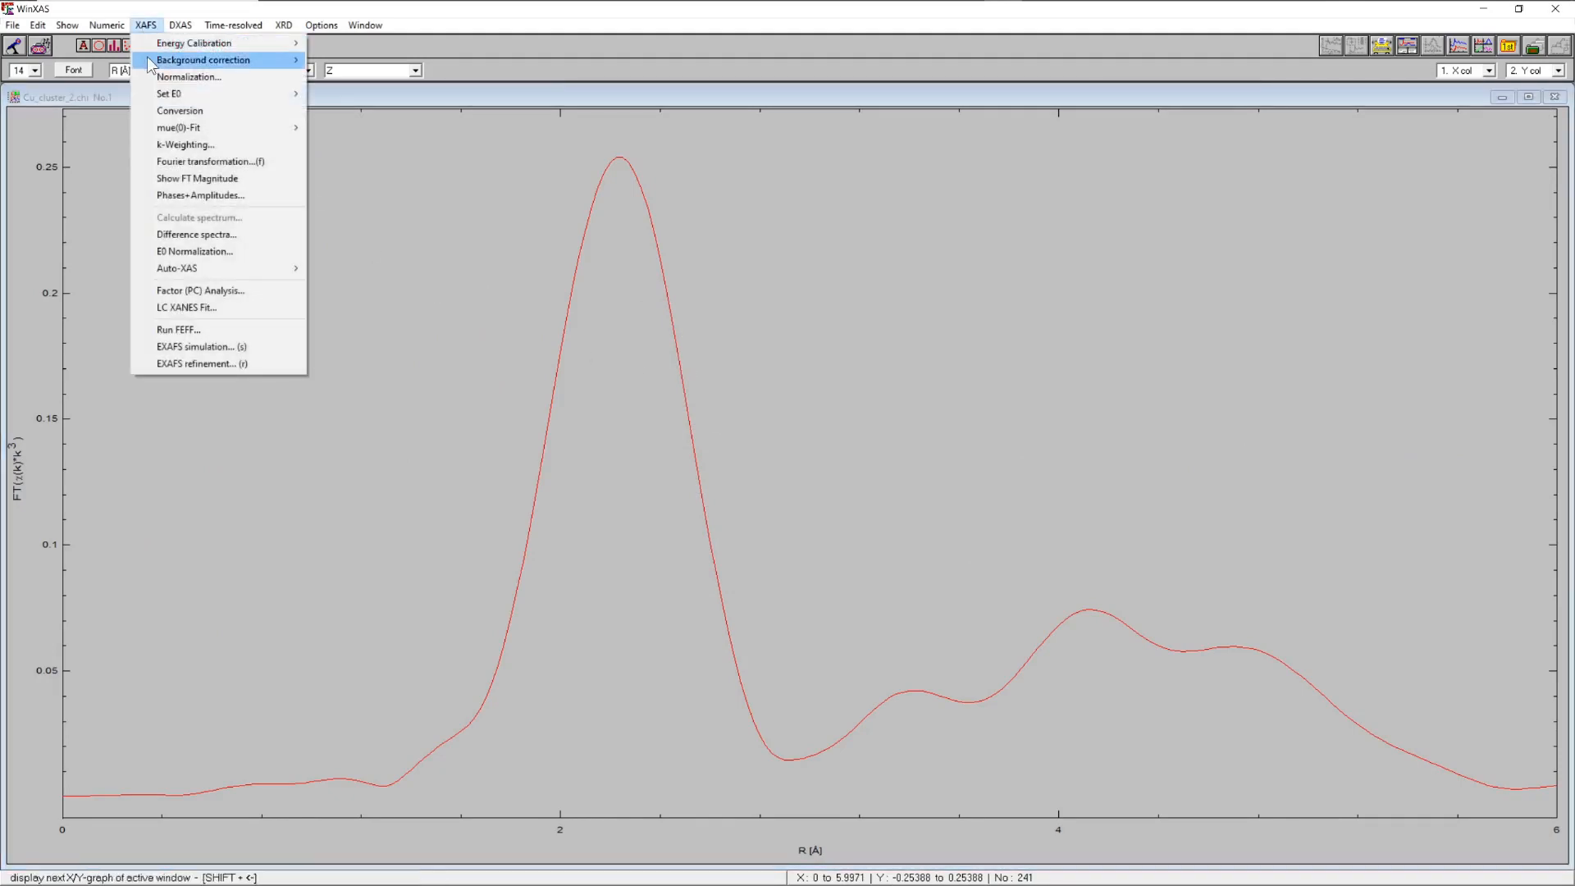
pyautogui.click(218, 344)
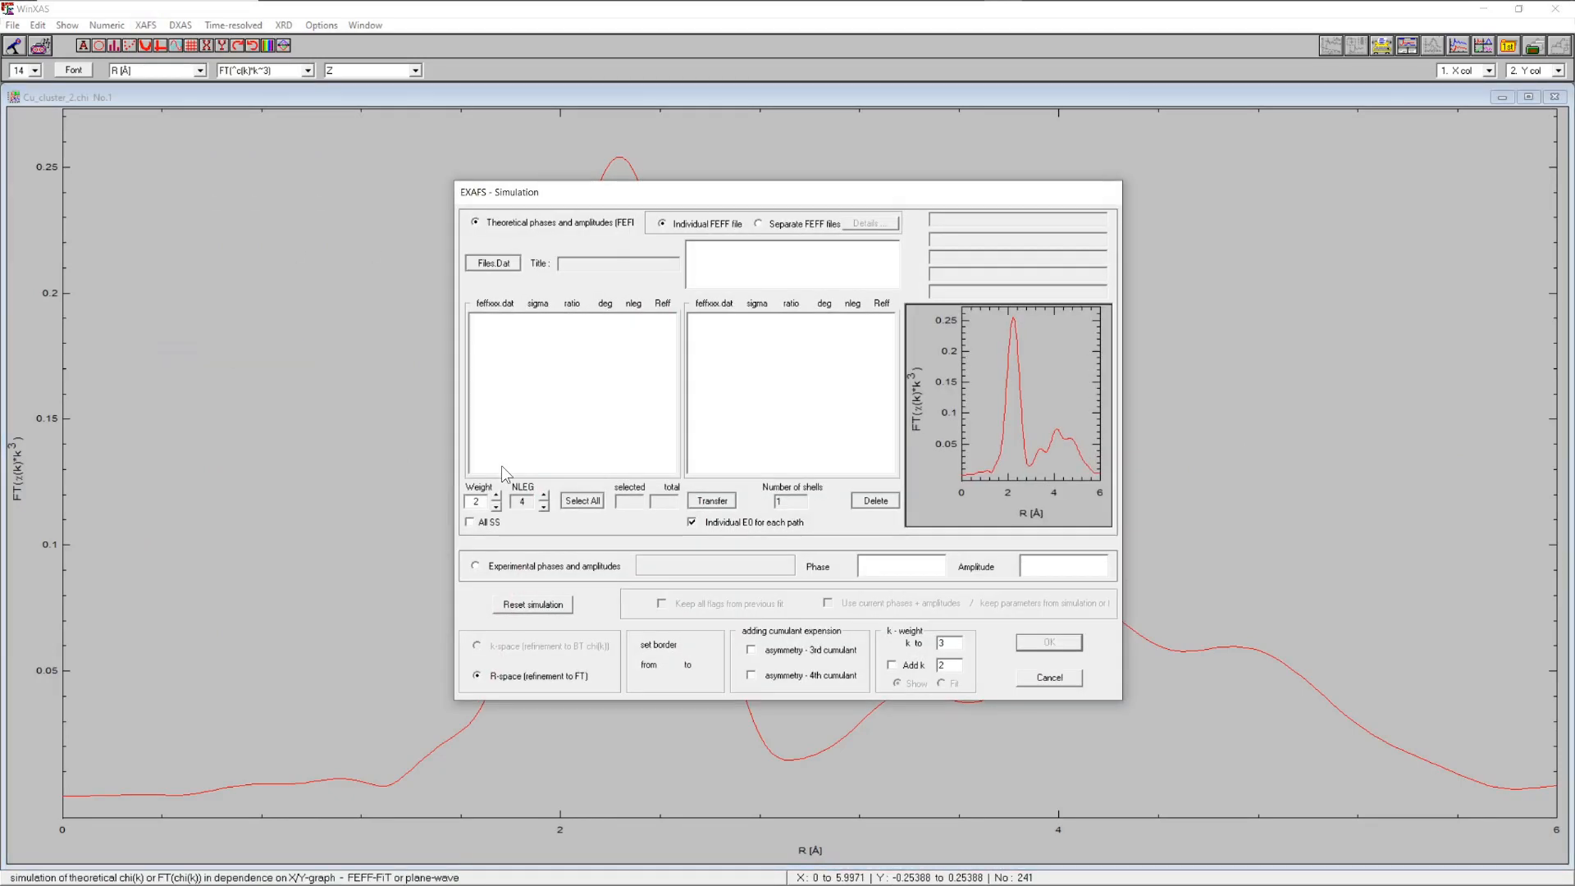
pyautogui.click(526, 572)
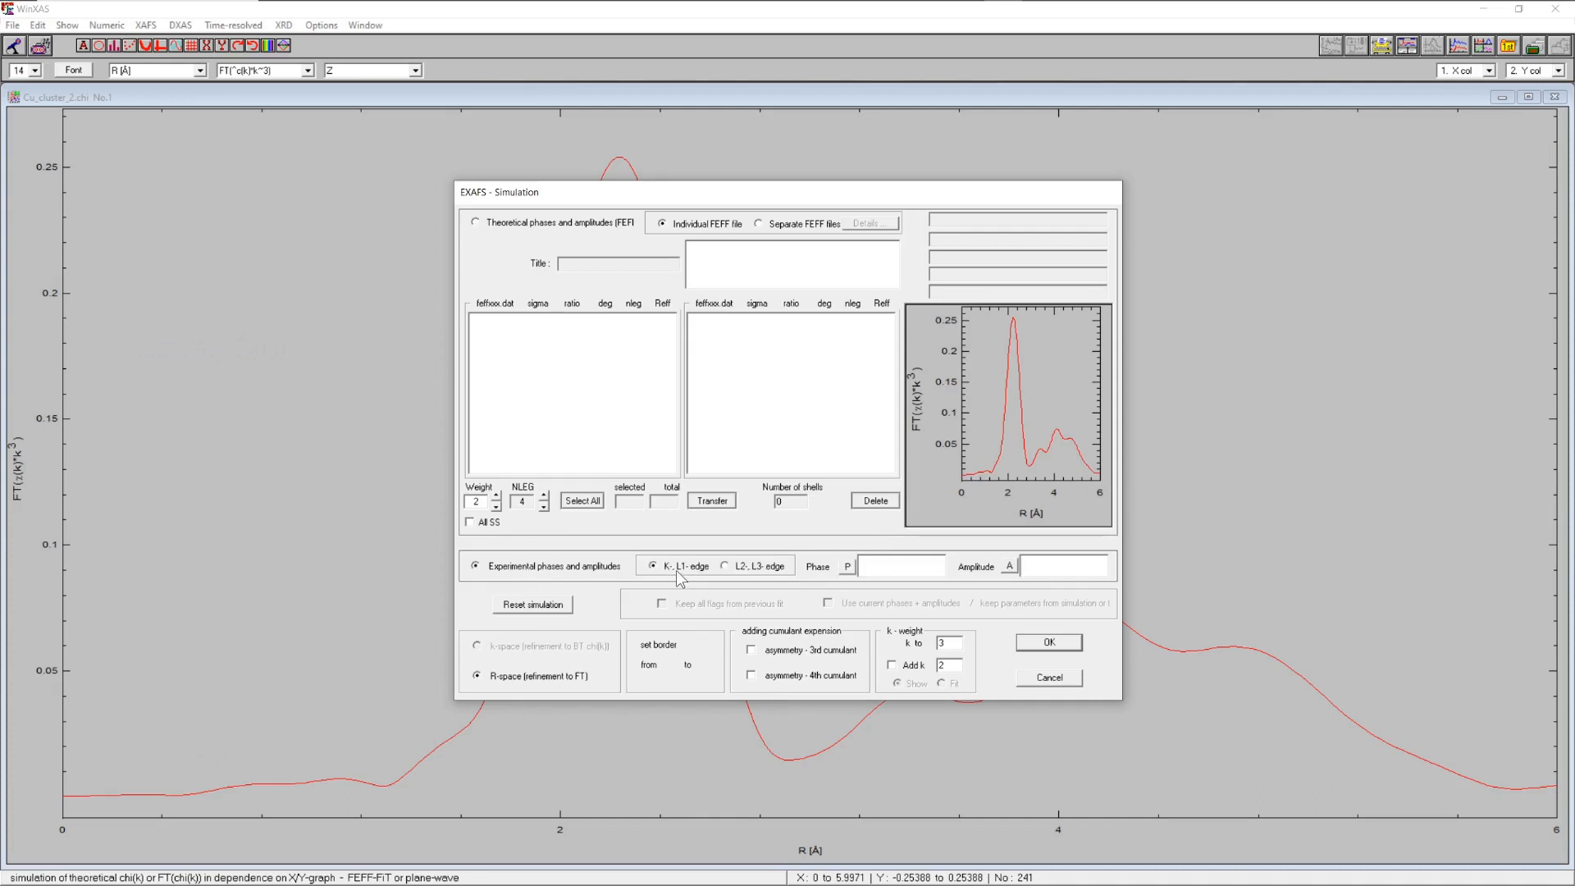
pyautogui.click(847, 567)
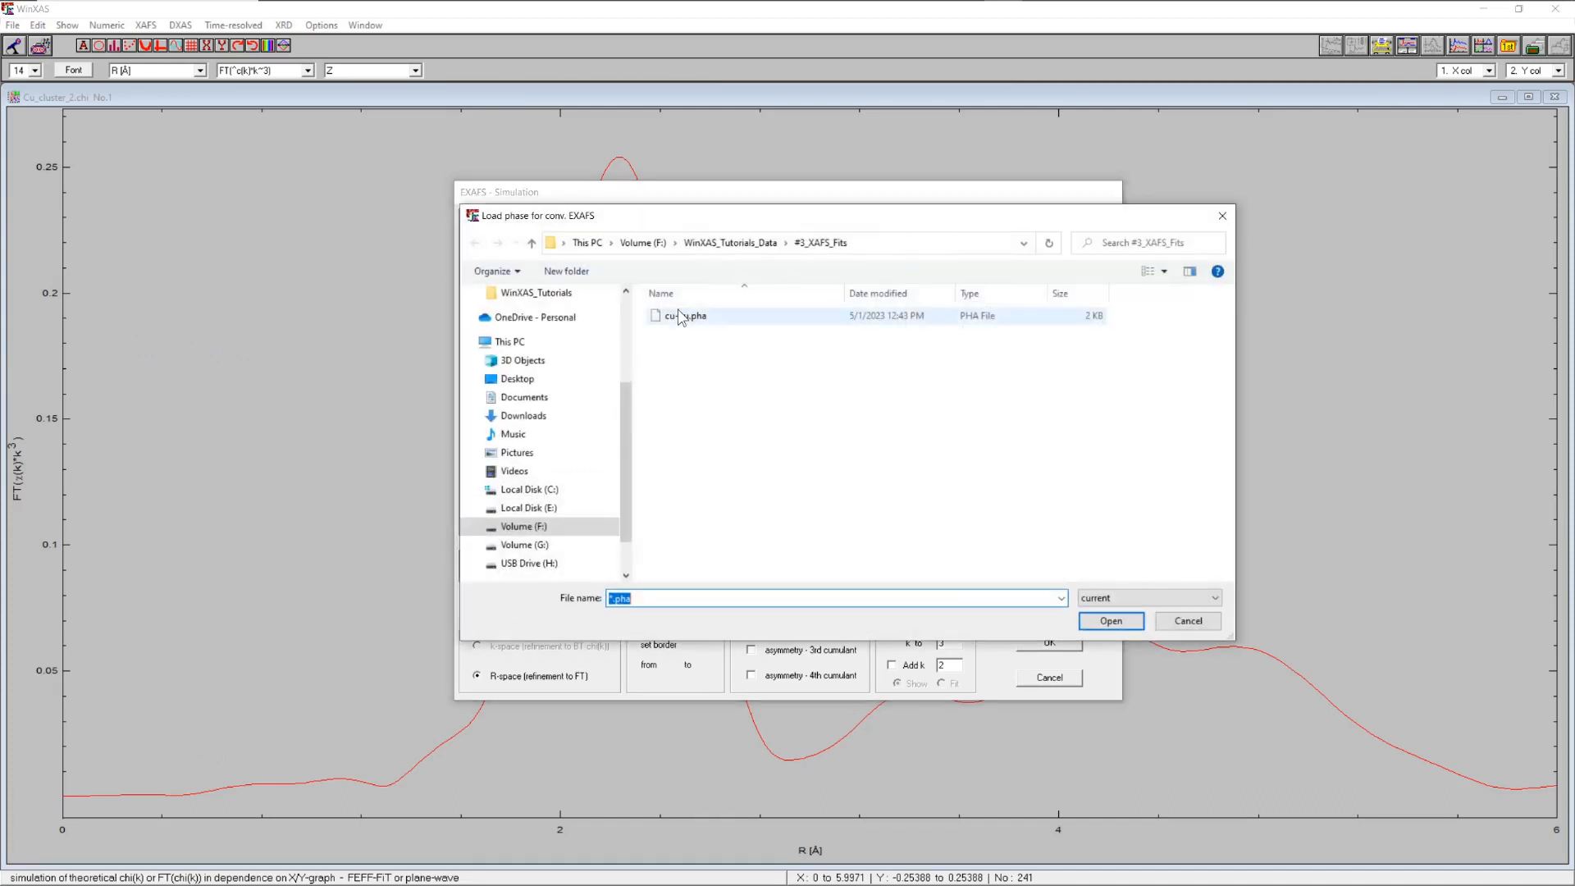
pyautogui.doubleClick(675, 318)
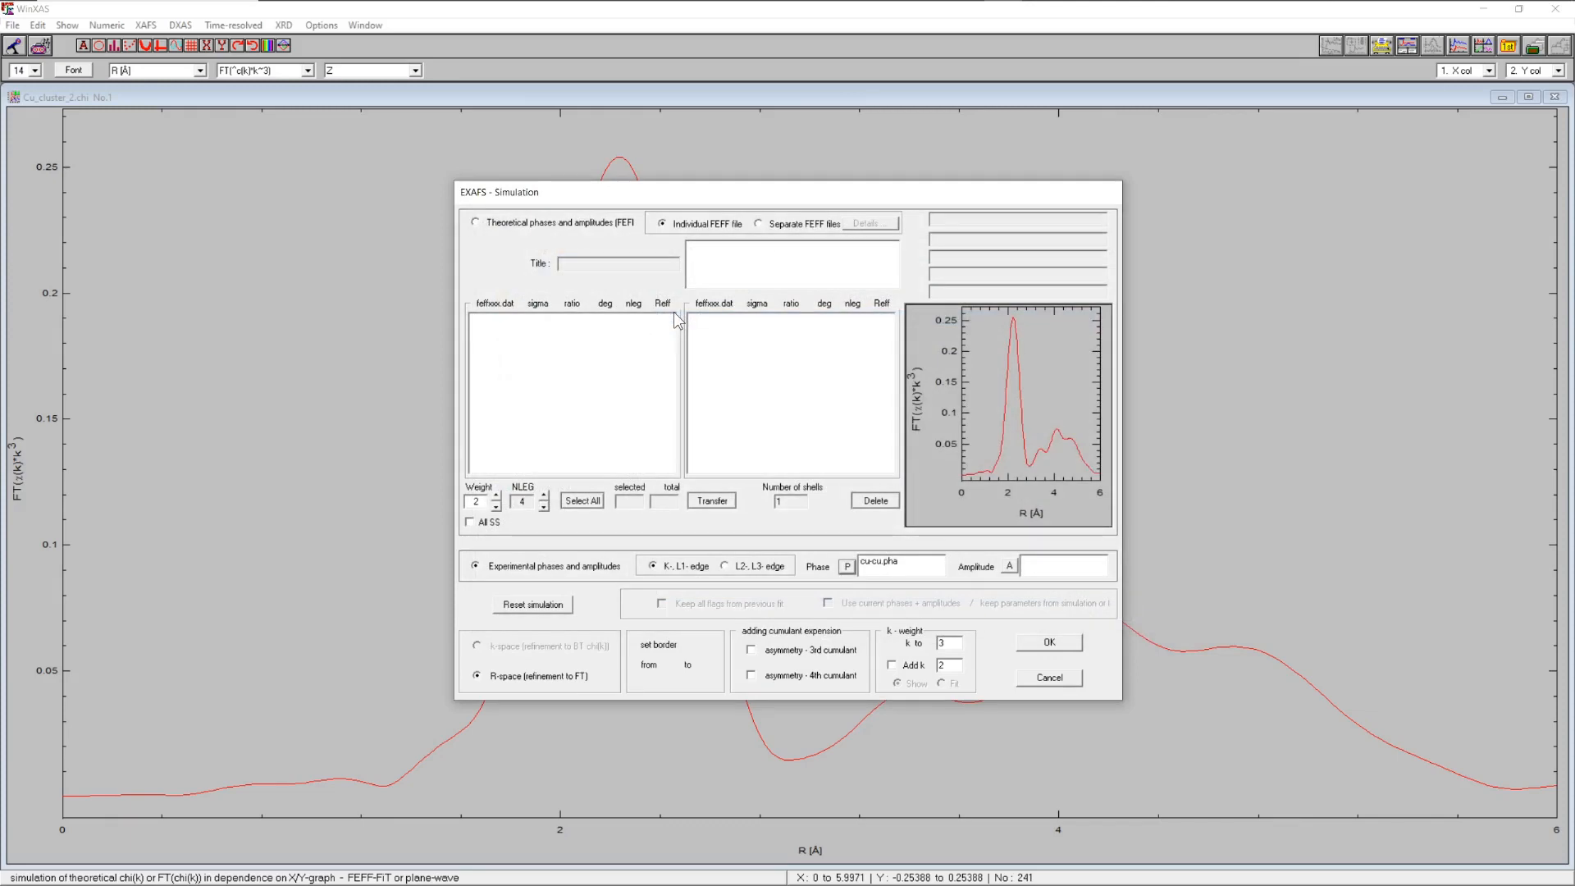
pyautogui.click(1009, 566)
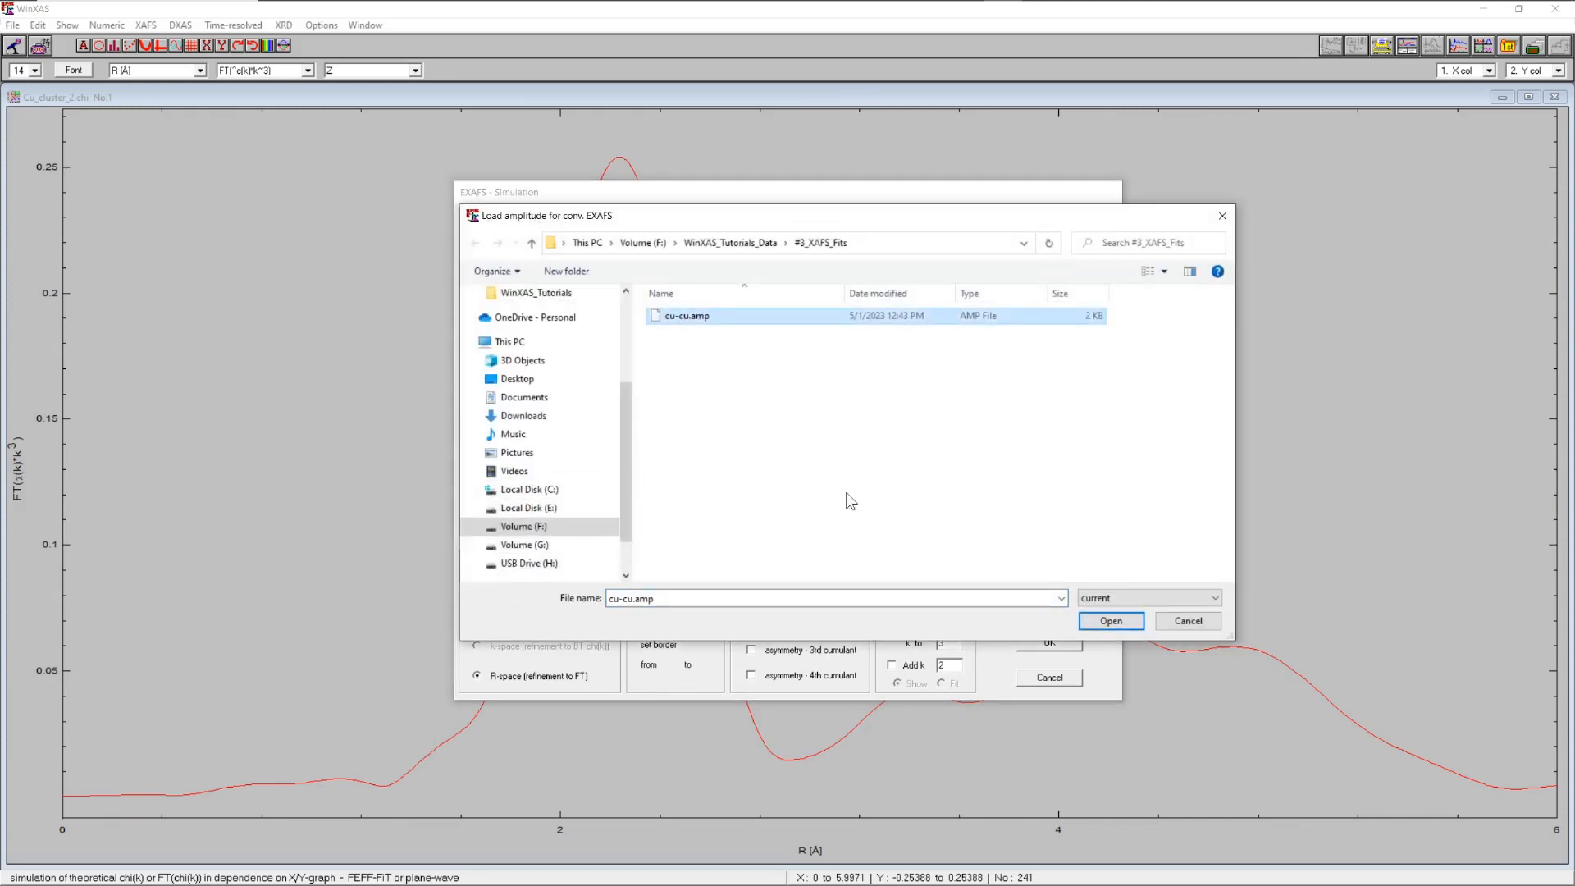
pyautogui.click(1110, 621)
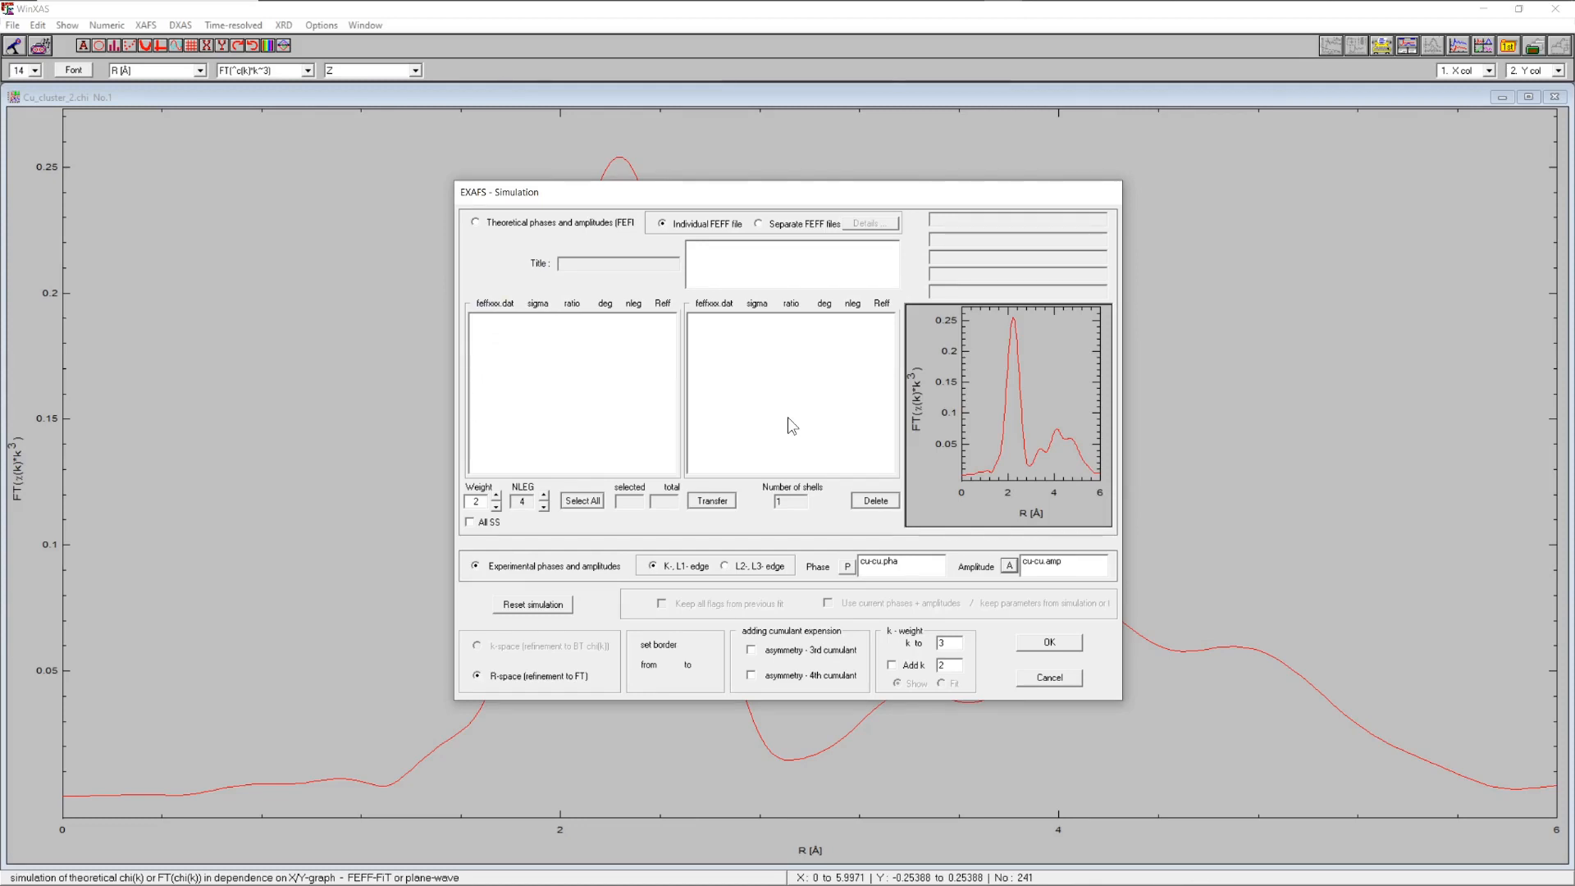
# - Run the cluster's R-space simulation with coordination number 12, distance 2.54, and zero sigma^2 and E0 shift
pyautogui.click(1049, 645)
pyautogui.click(658, 335)
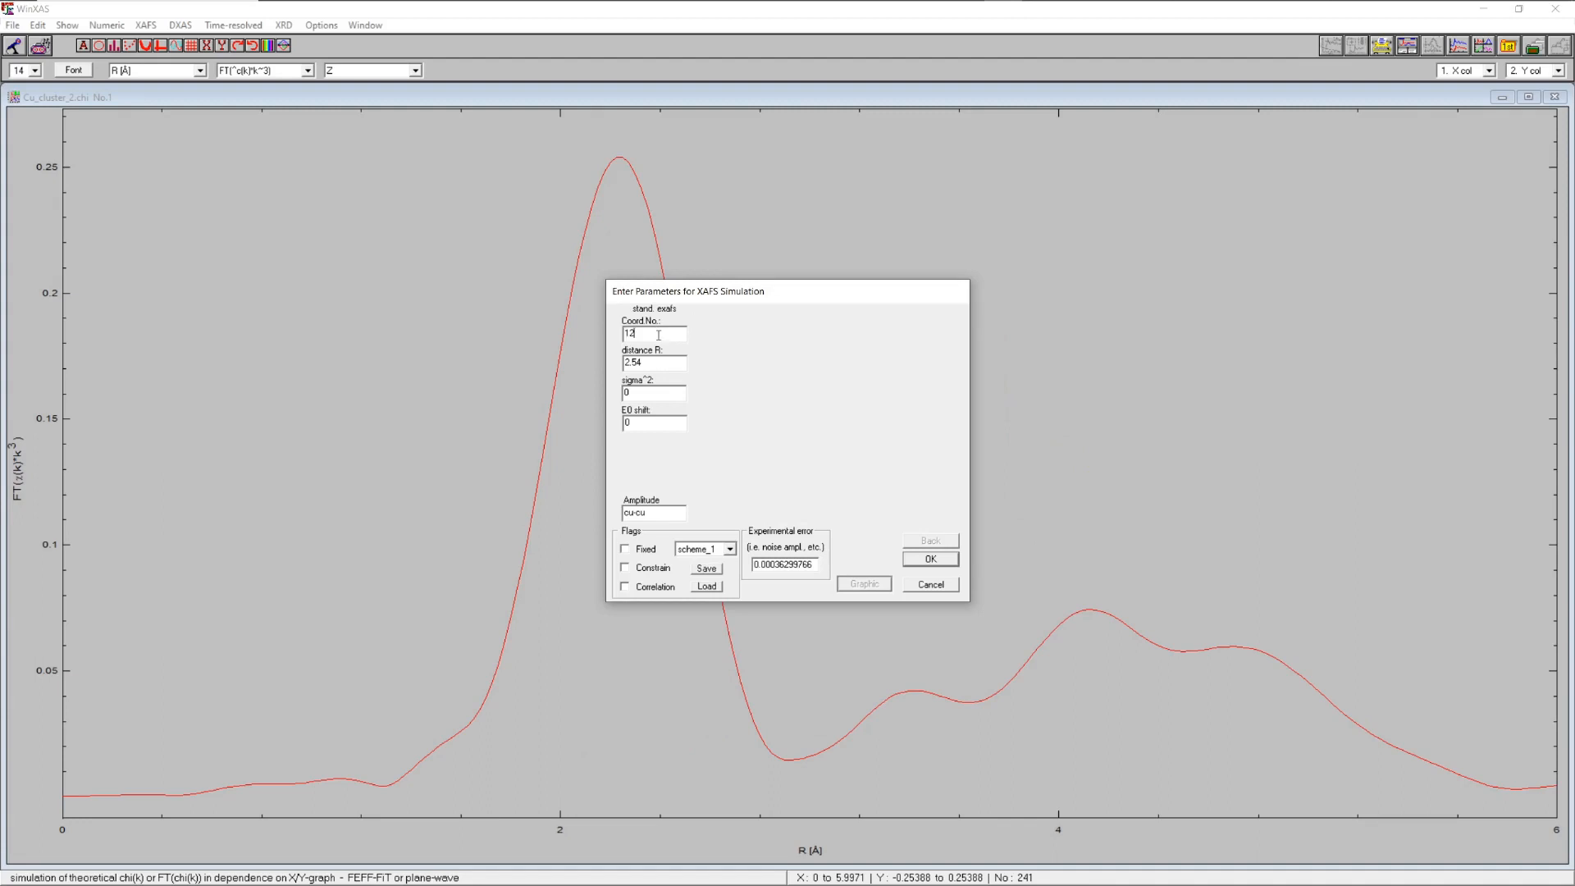
pyautogui.click(931, 559)
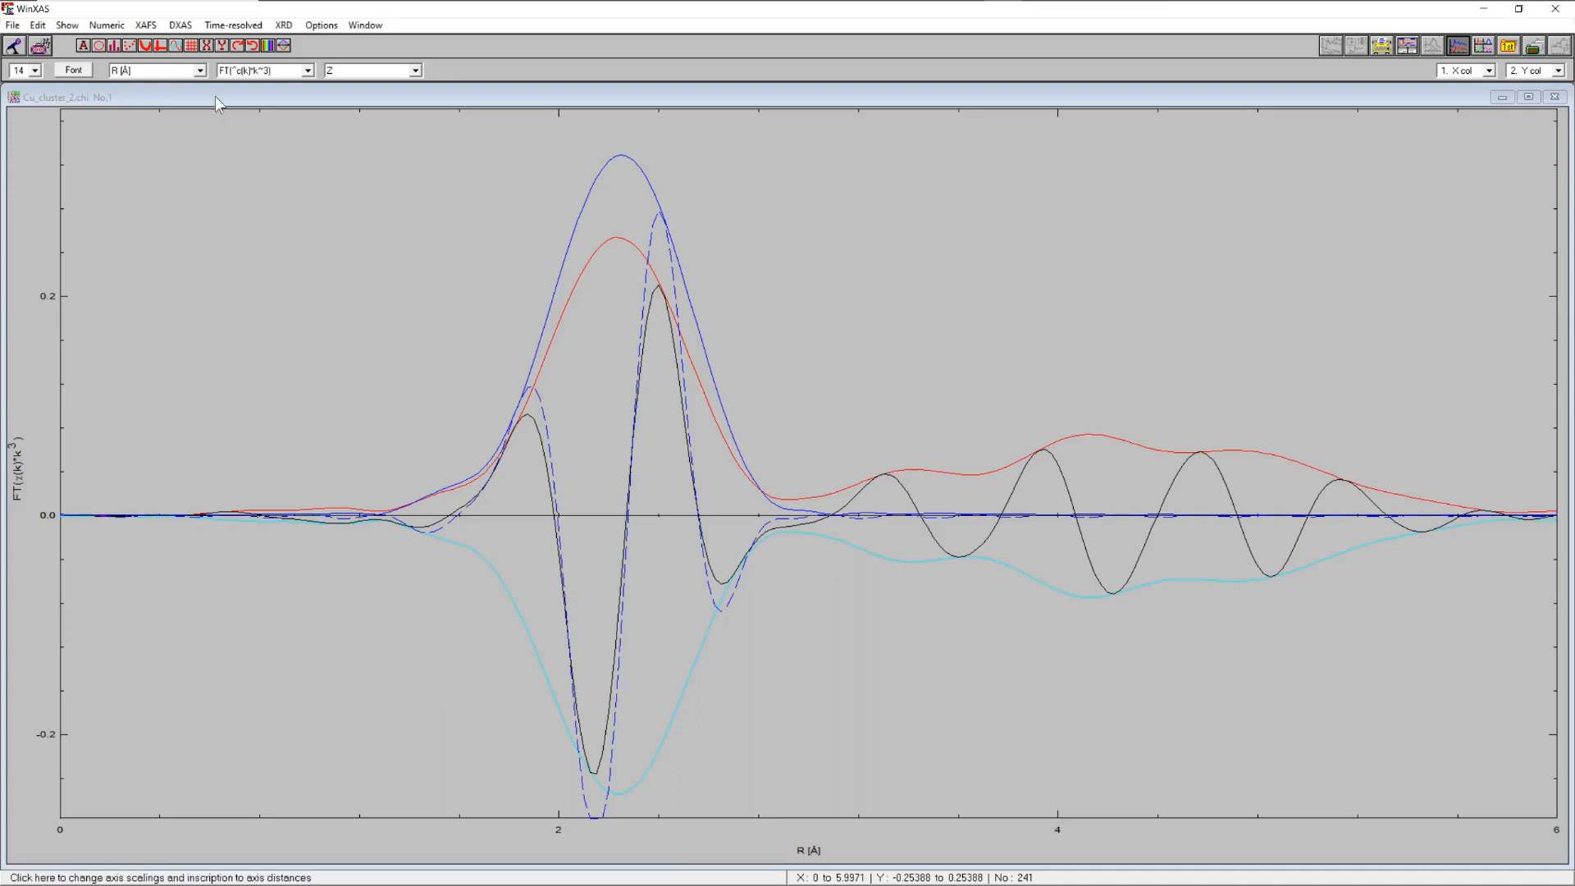
# - Set up the cluster's R-space EXAFS refinement with experimental phases and amplitudes, limiting it to the first peak from about 1.68 to 2.76 Å
pyautogui.click(146, 26)
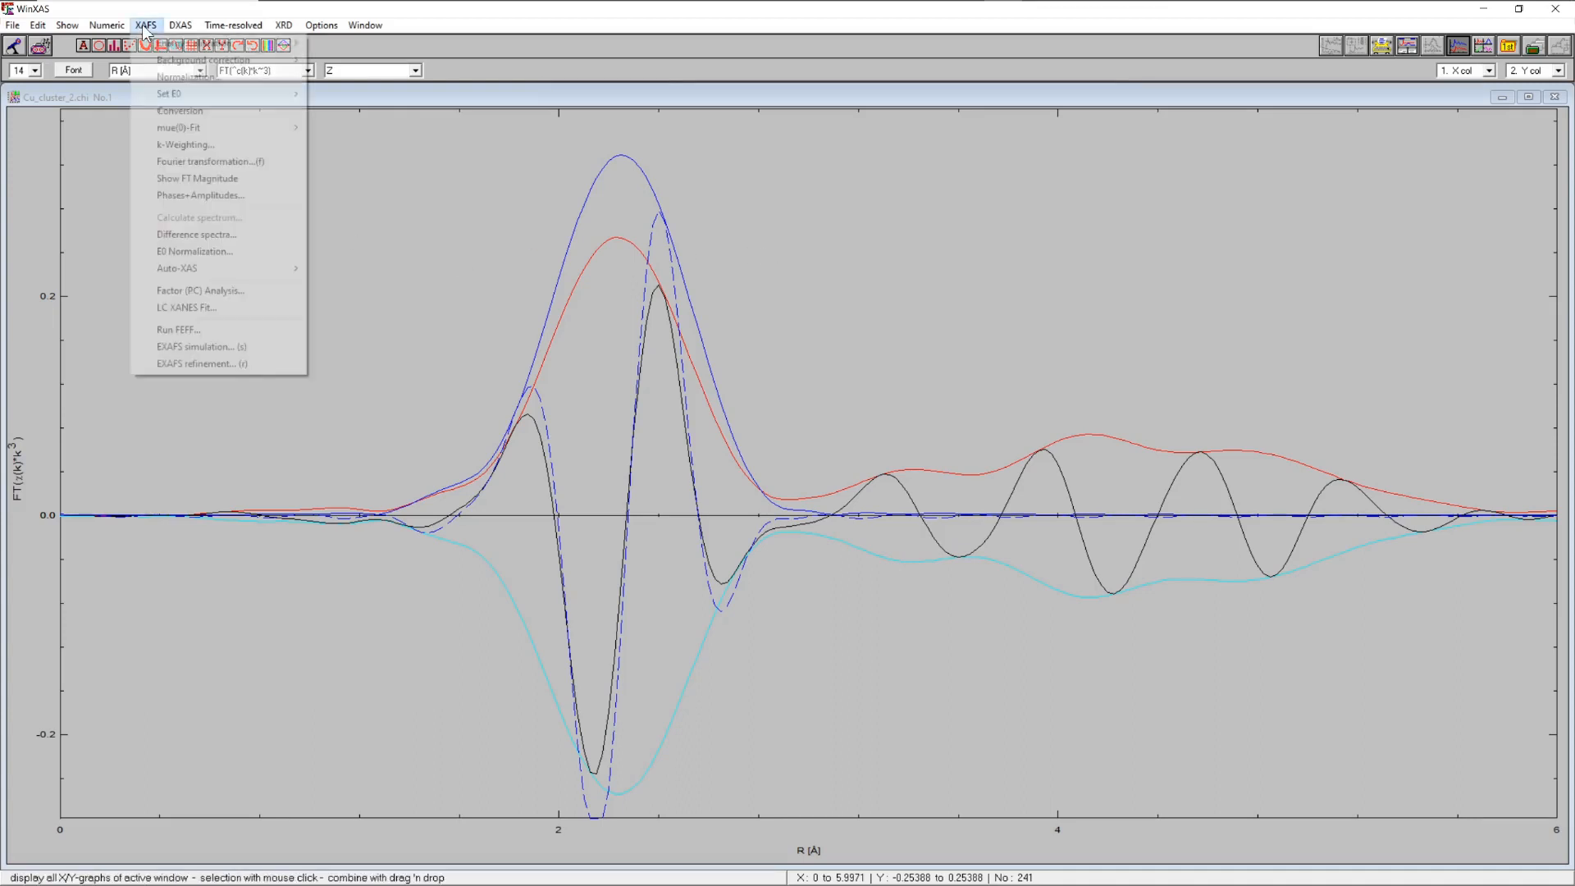
pyautogui.click(204, 364)
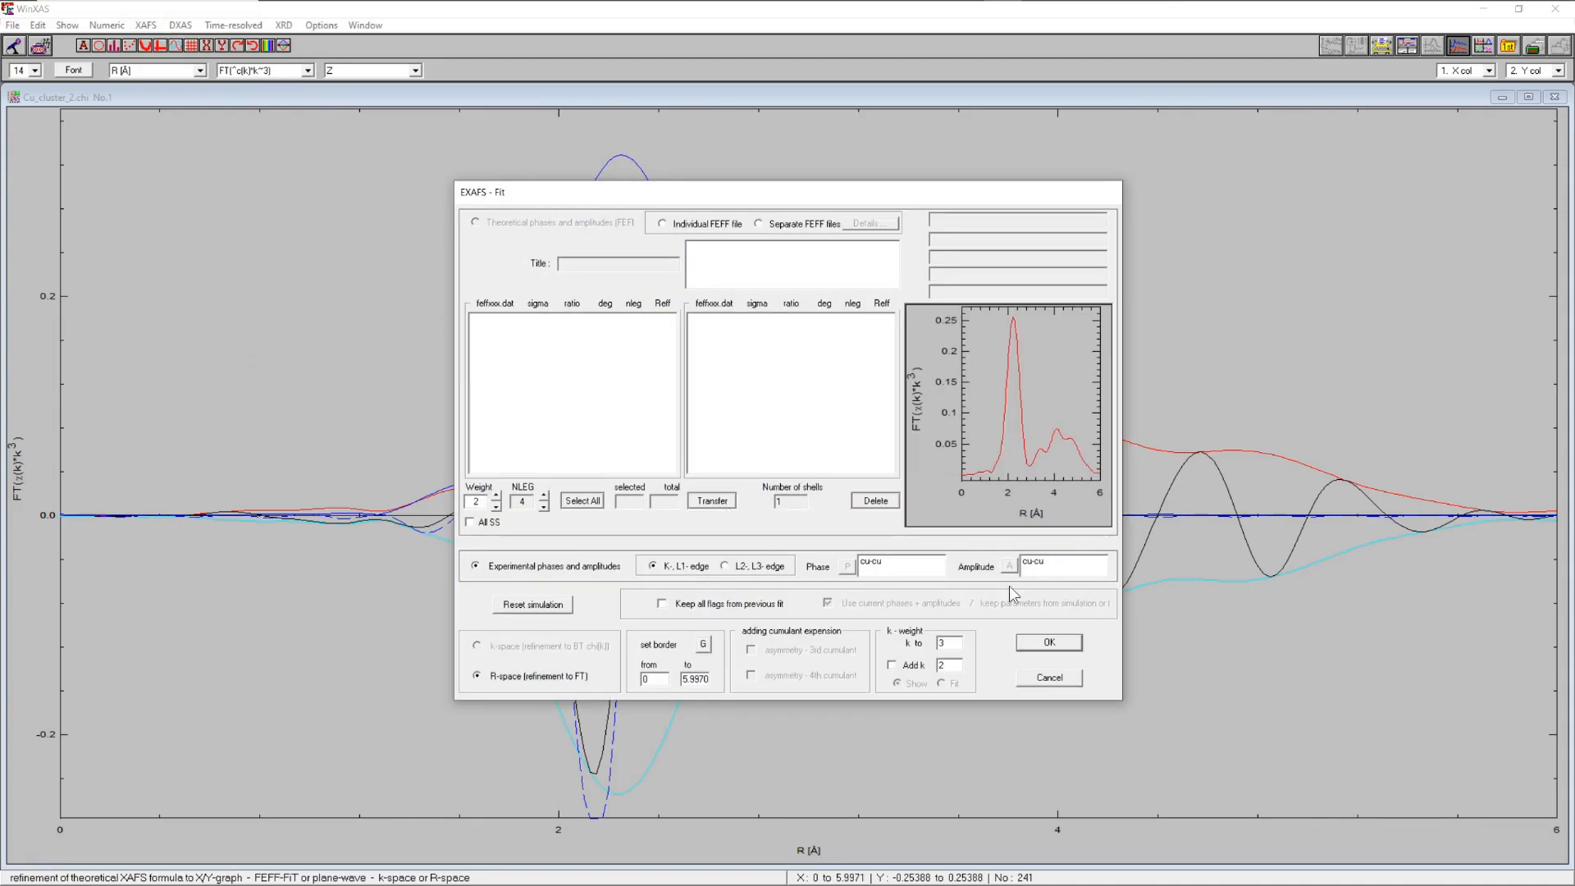
pyautogui.click(702, 644)
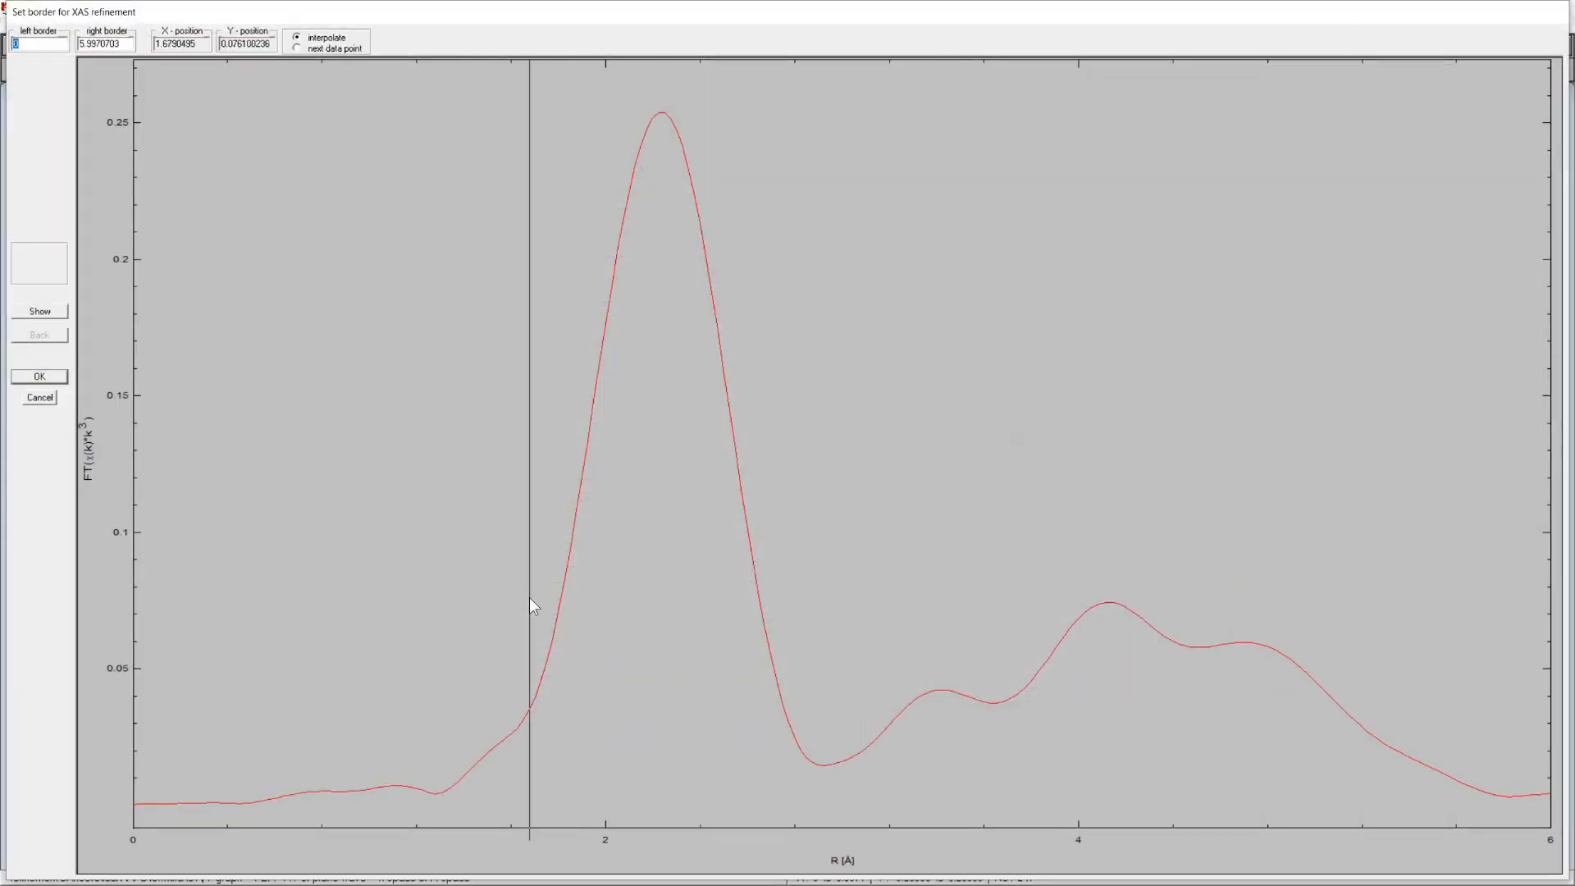
pyautogui.moveTo(530, 599); pyautogui.dragTo(785, 579)
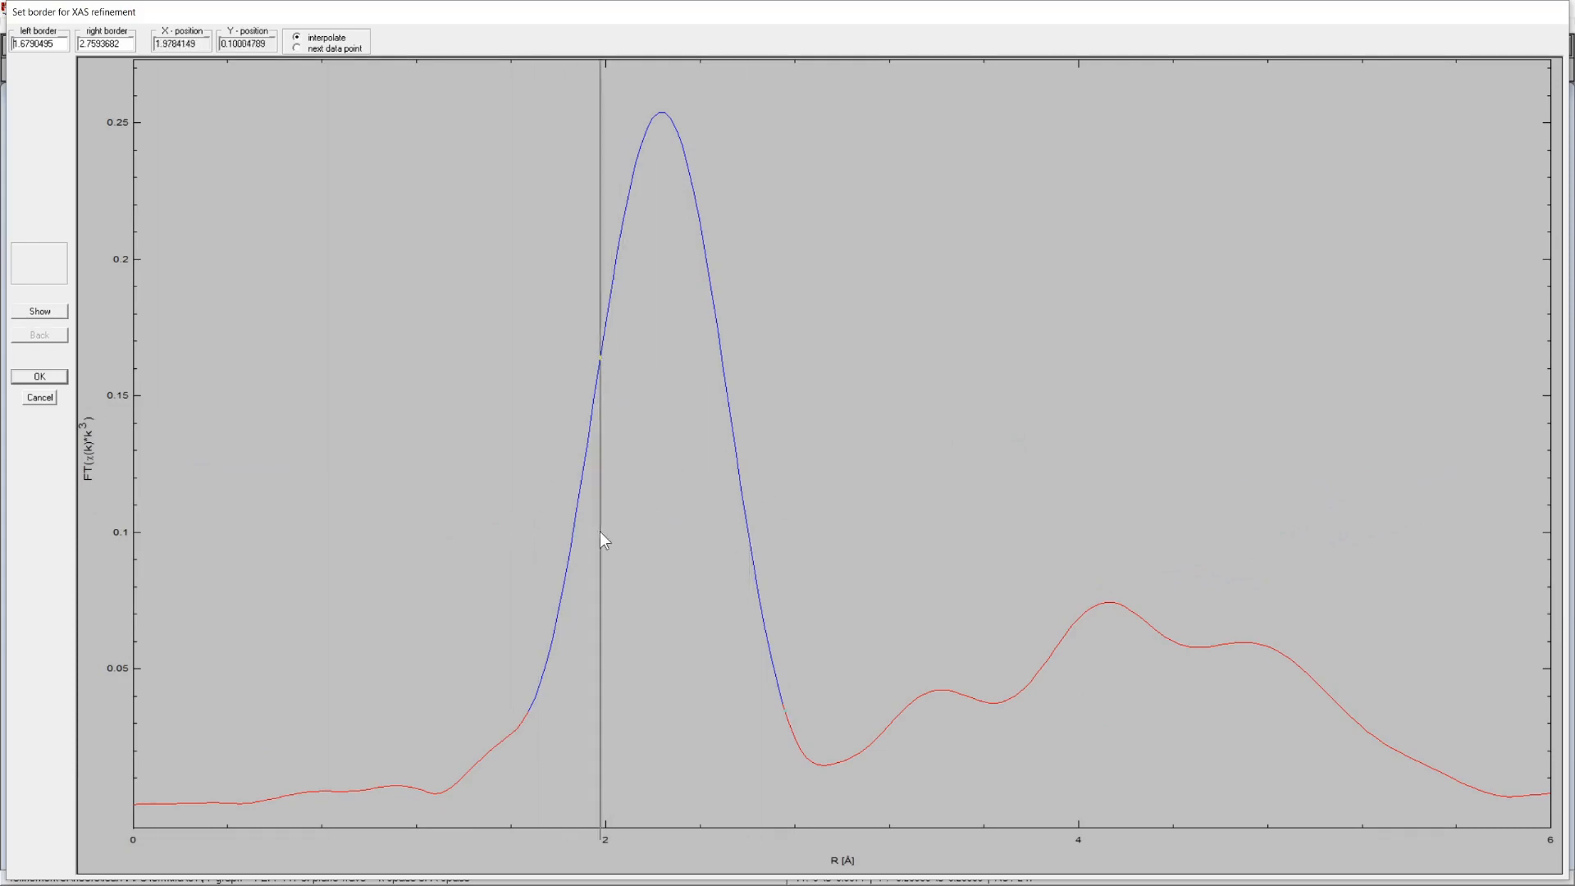
pyautogui.click(39, 375)
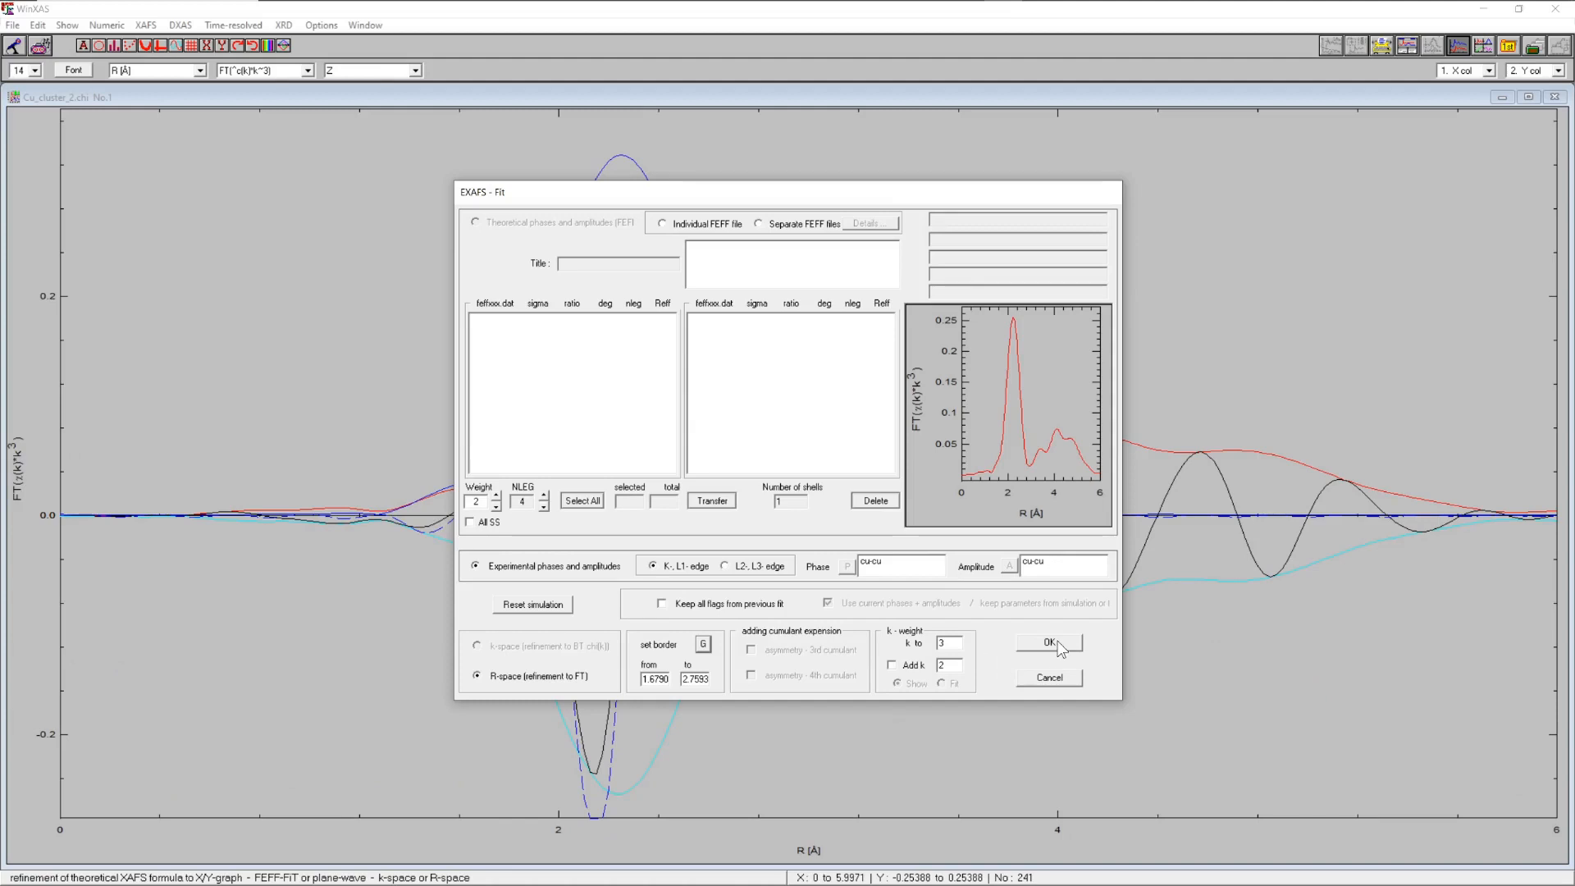
pyautogui.click(1057, 643)
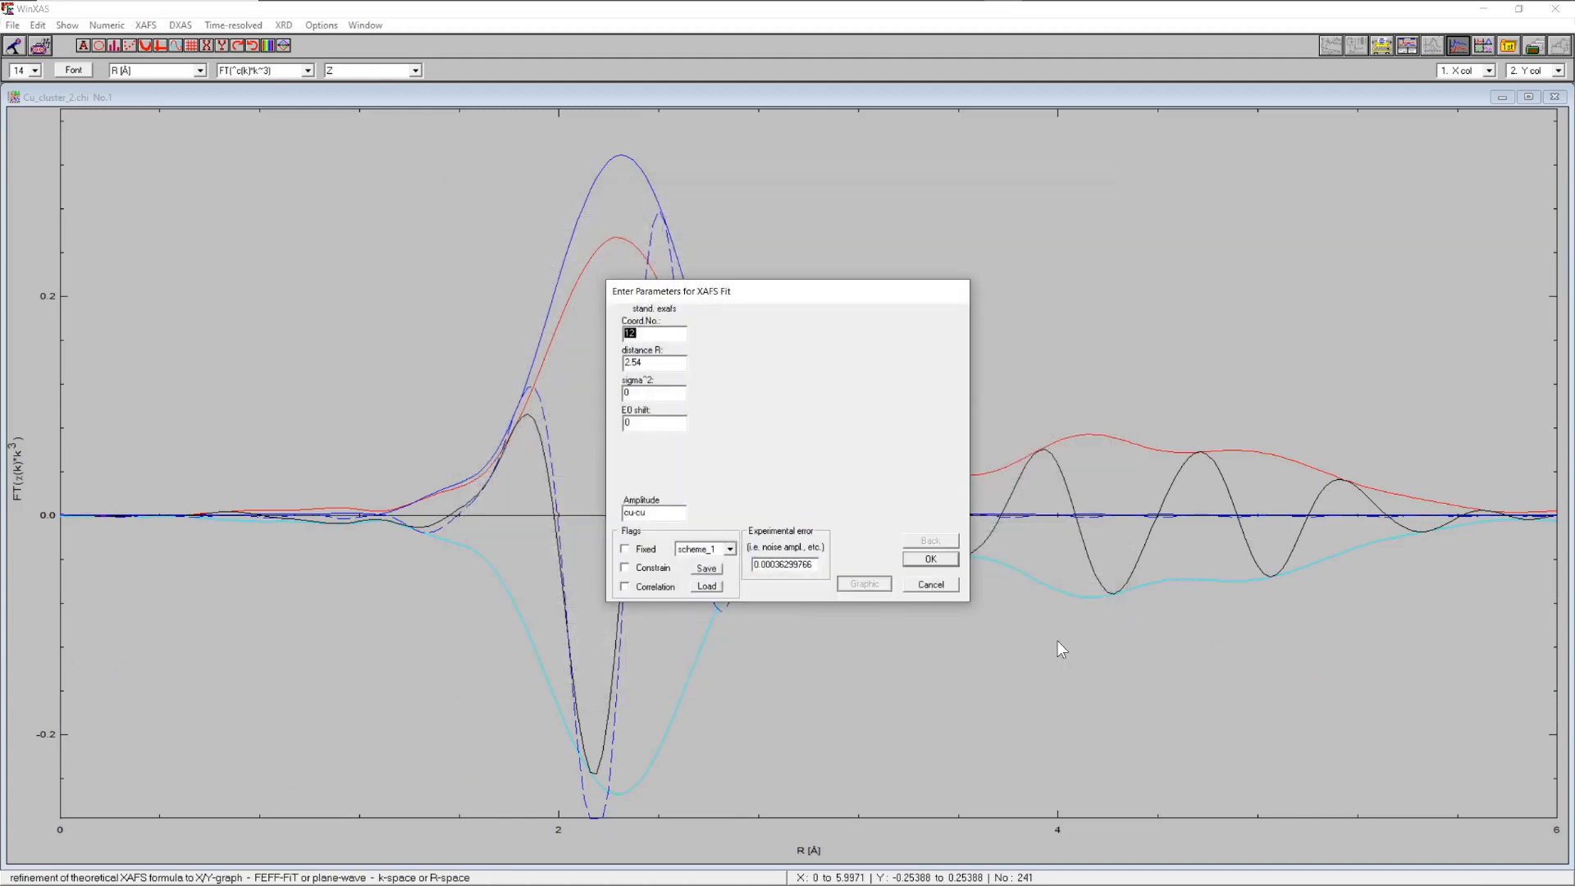
# - Run the refinement from coordination number 12 and distance 2.54, and calculate its confidence limits and automated F tests
pyautogui.click(654, 334)
pyautogui.click(930, 559)
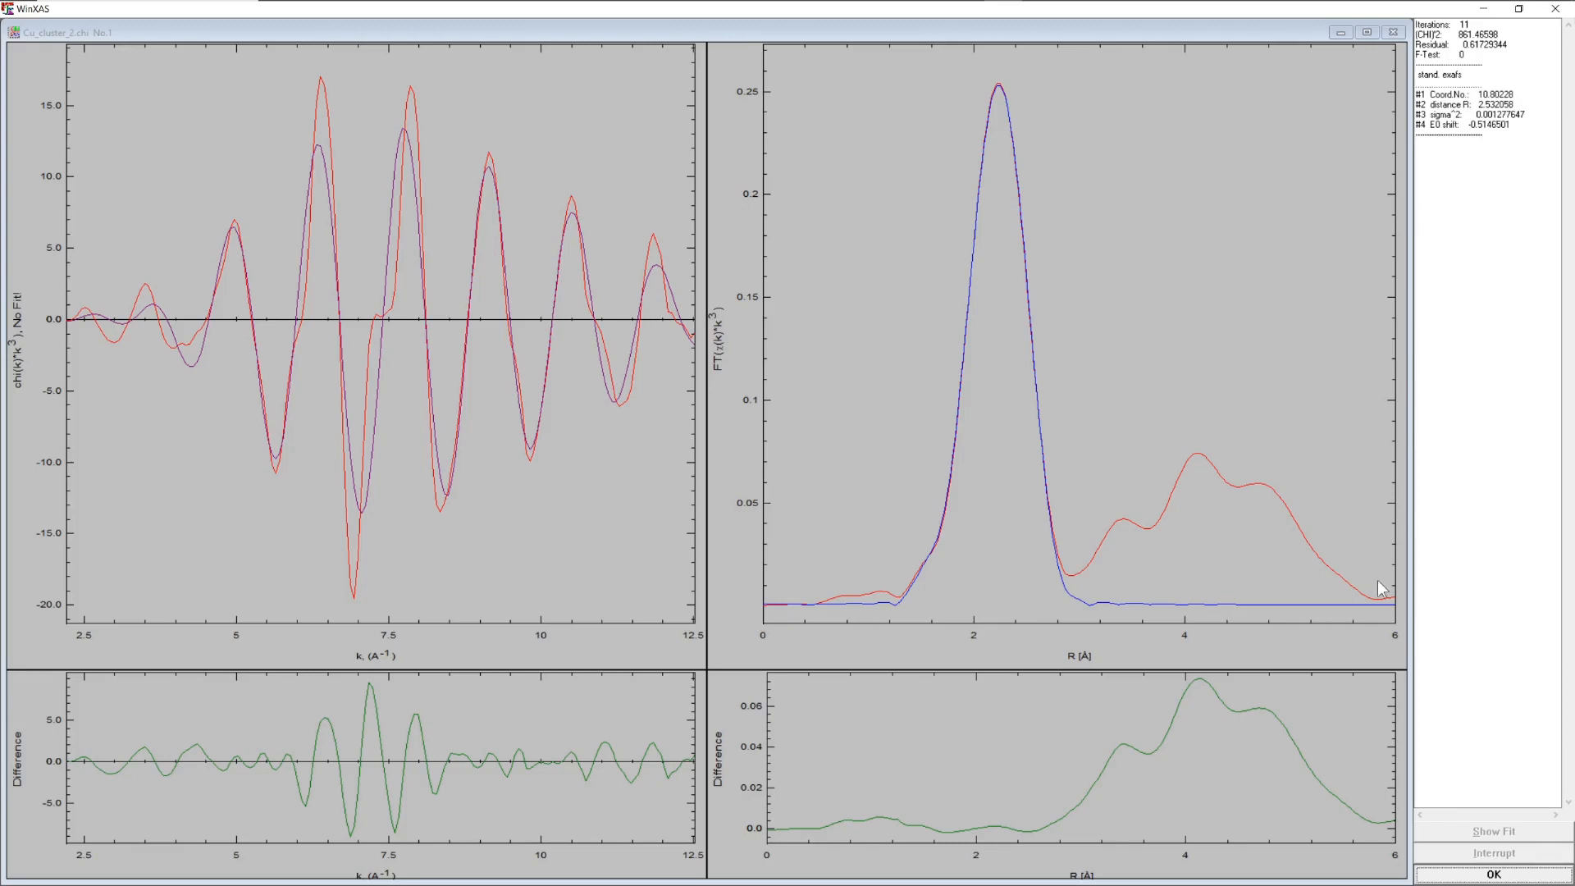
pyautogui.click(1439, 875)
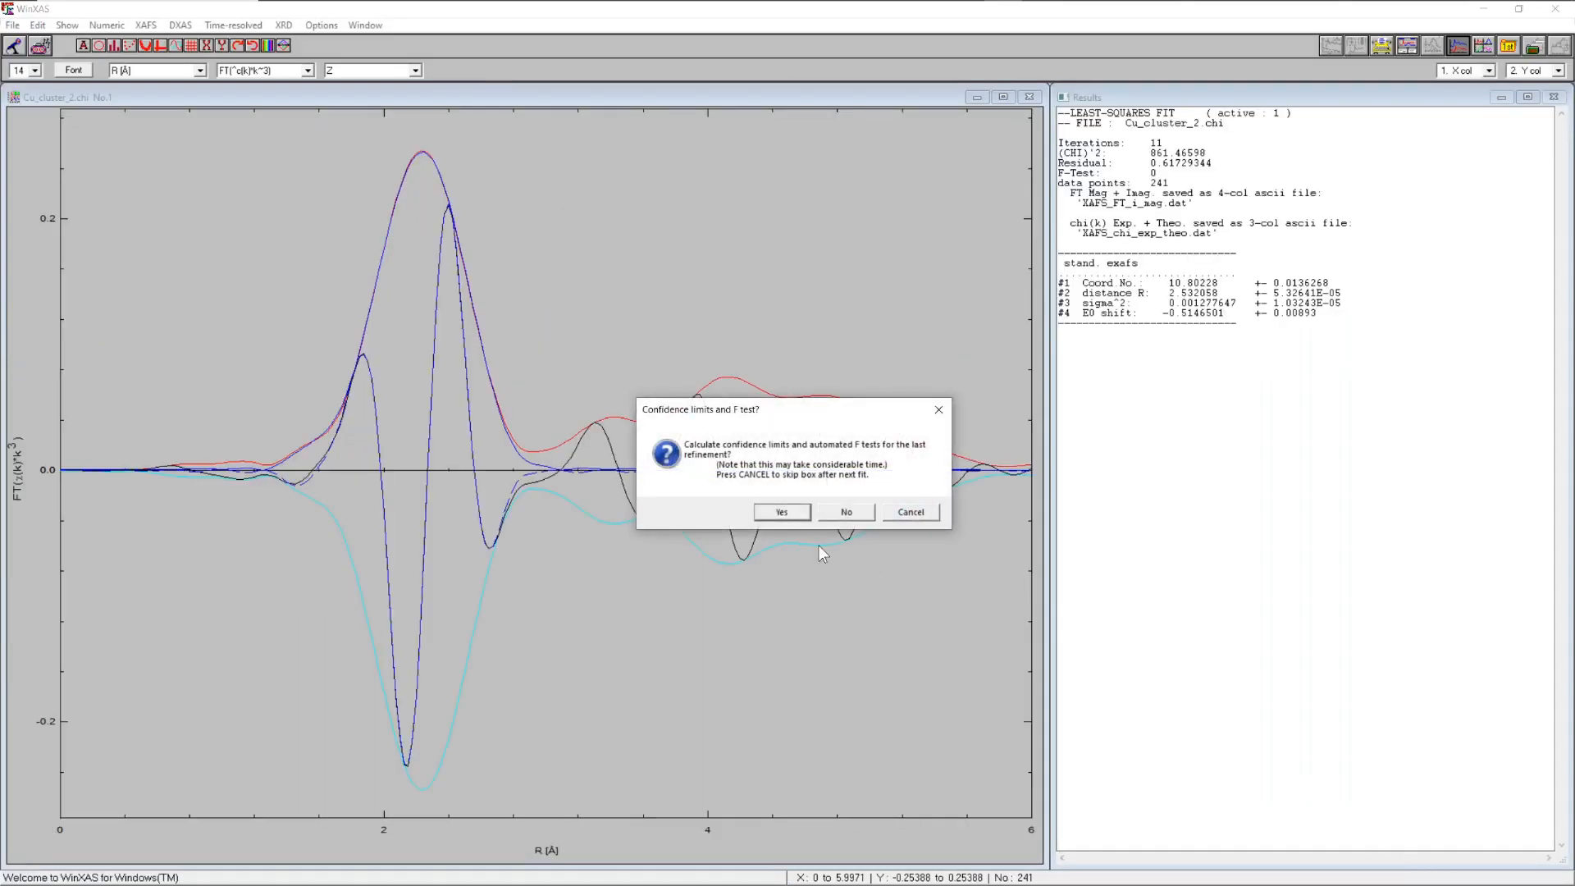
pyautogui.click(782, 512)
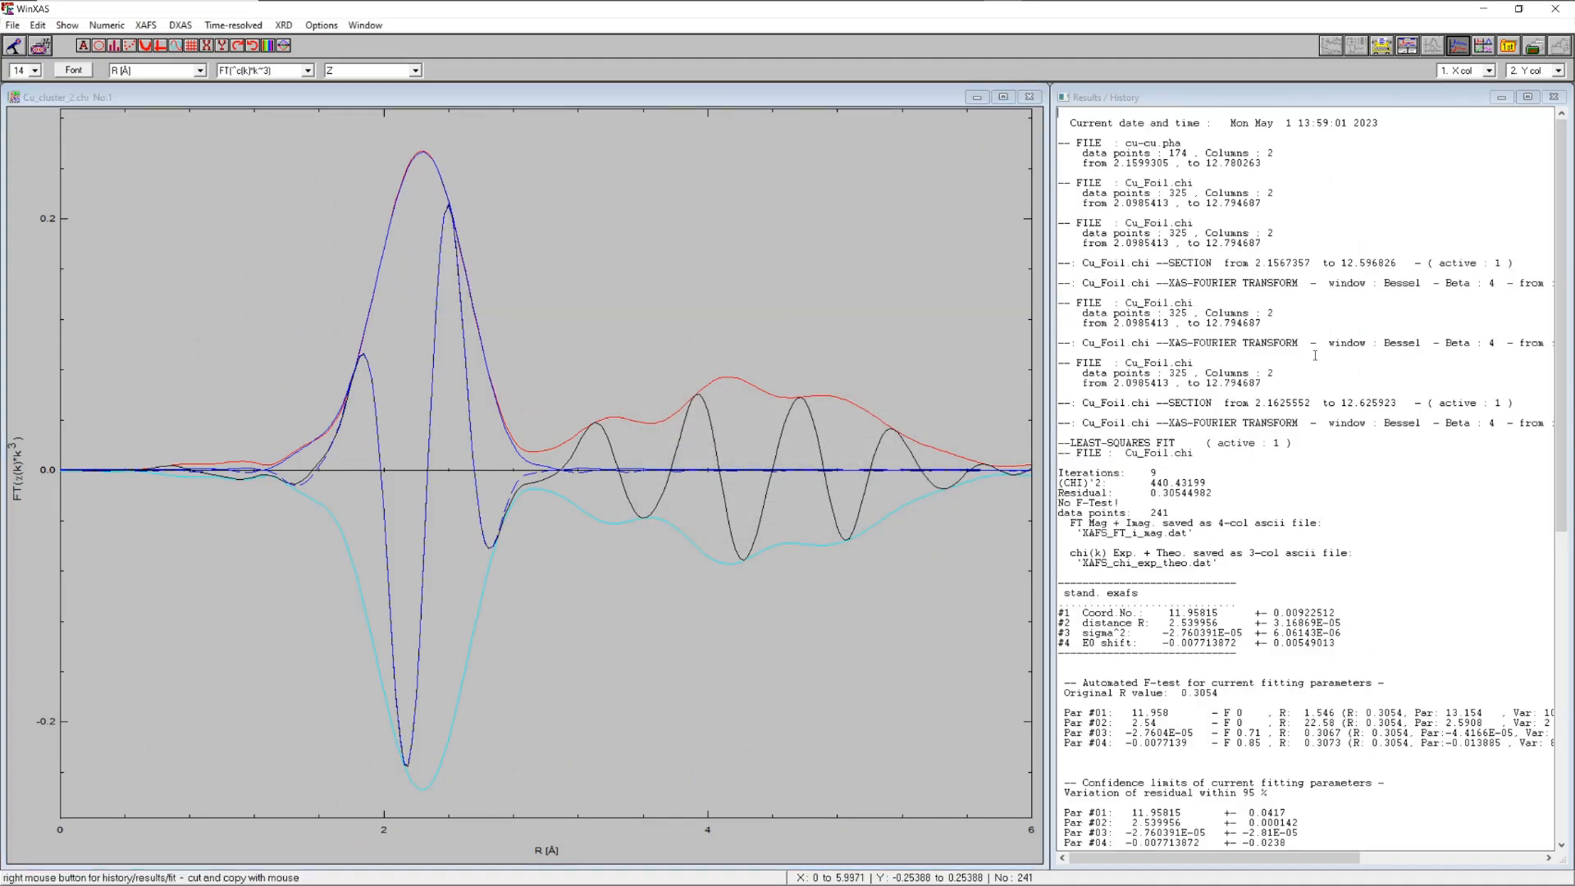
# - Examine the detailed fit results with correlation matrix and the history's confidence limits and F tests for the cluster refinement
pyautogui.rightClick(1372, 477)
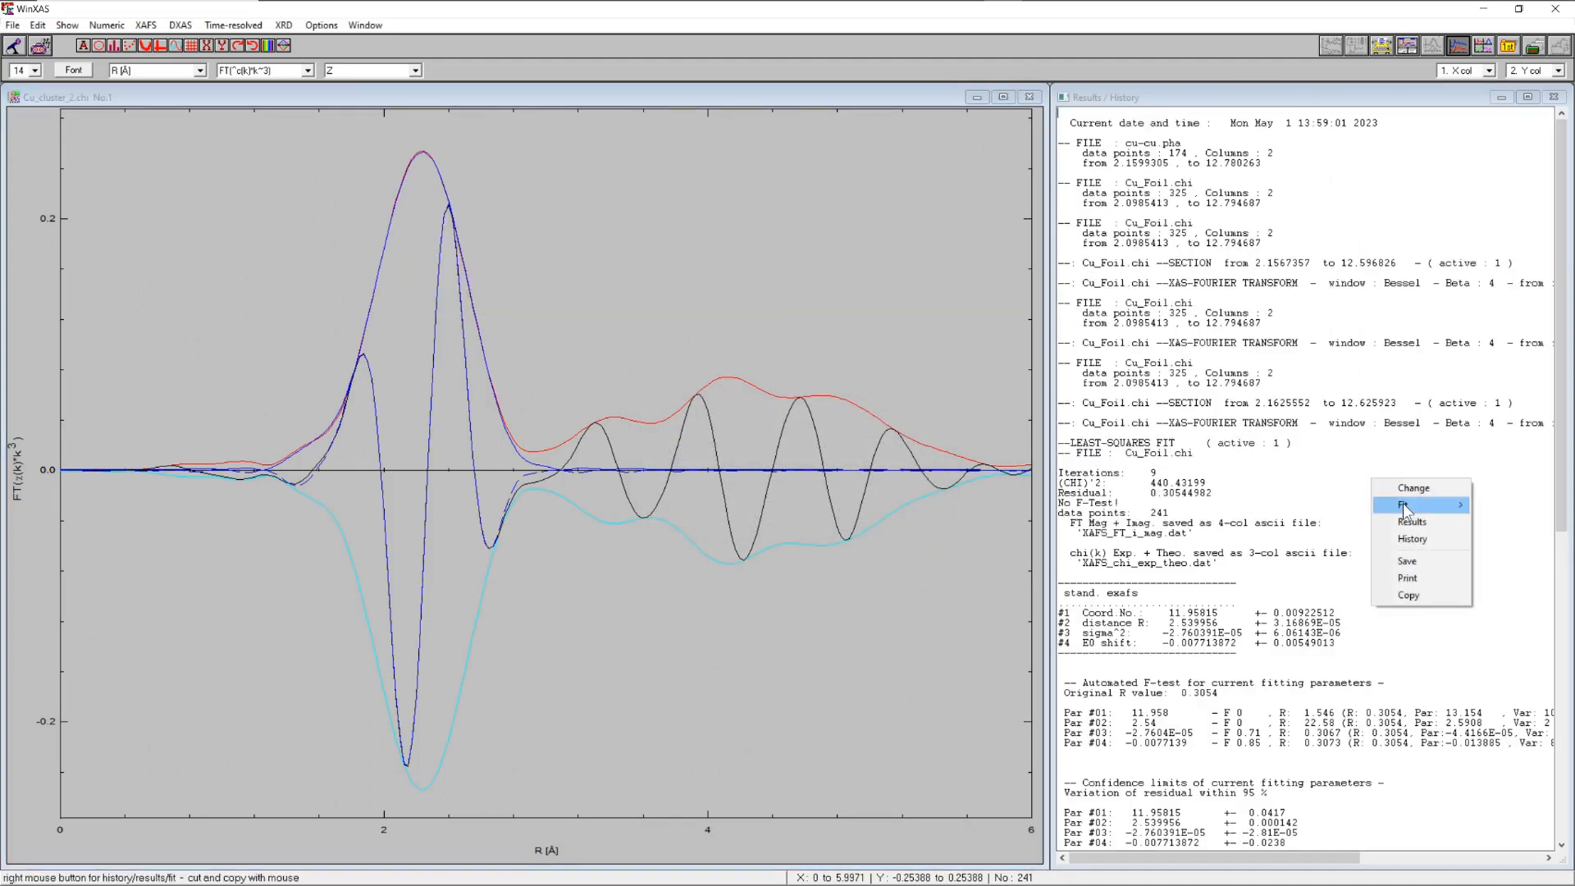
pyautogui.moveTo(1399, 505)
pyautogui.click(1297, 507)
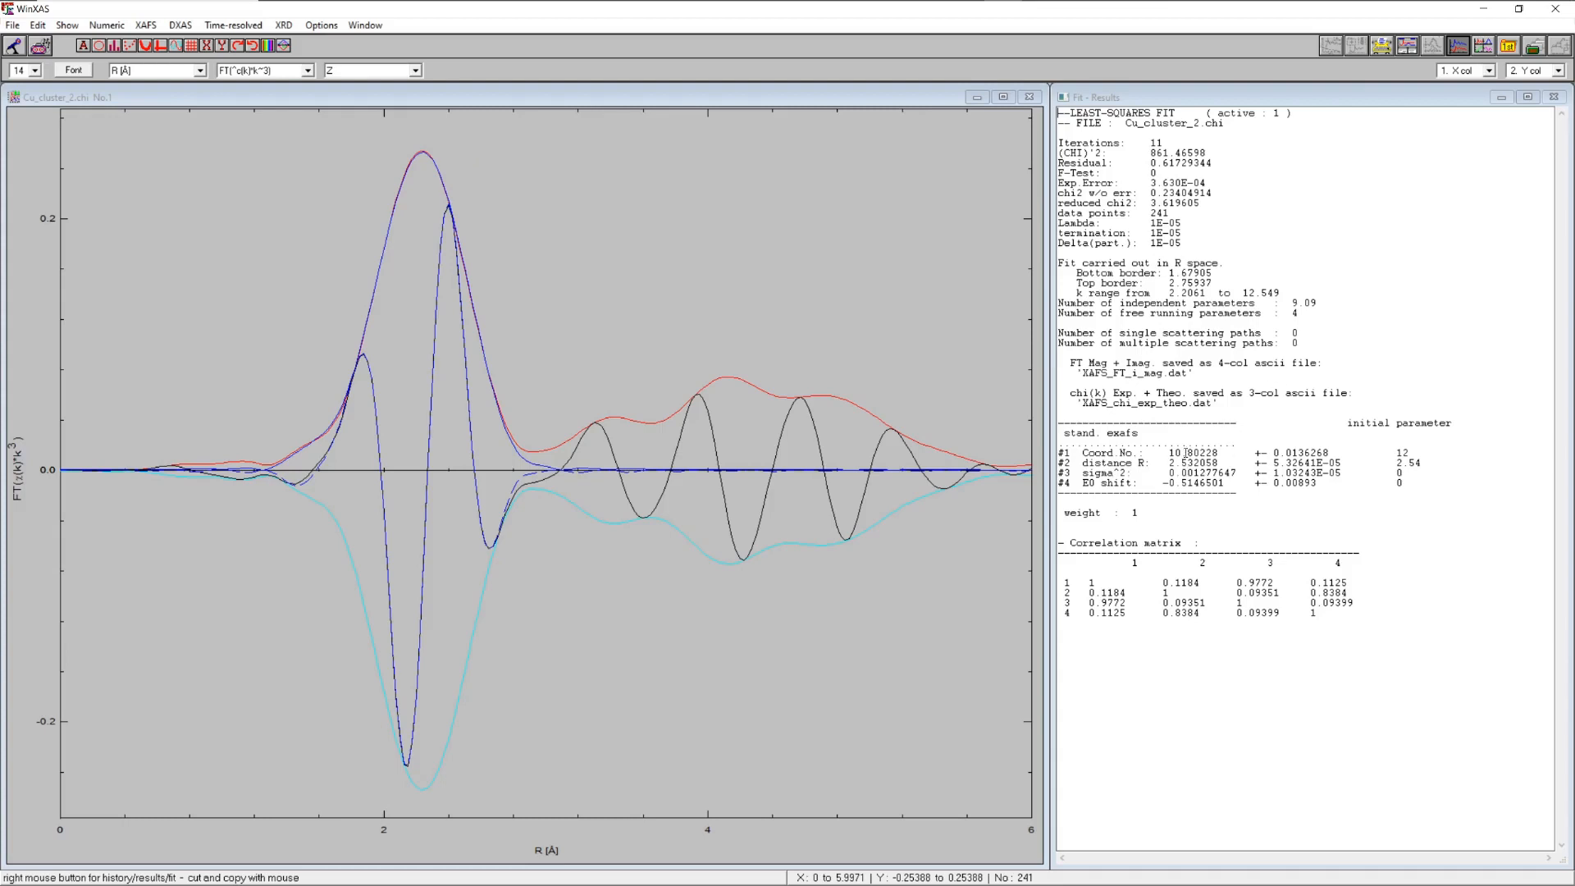
pyautogui.rightClick(1365, 322)
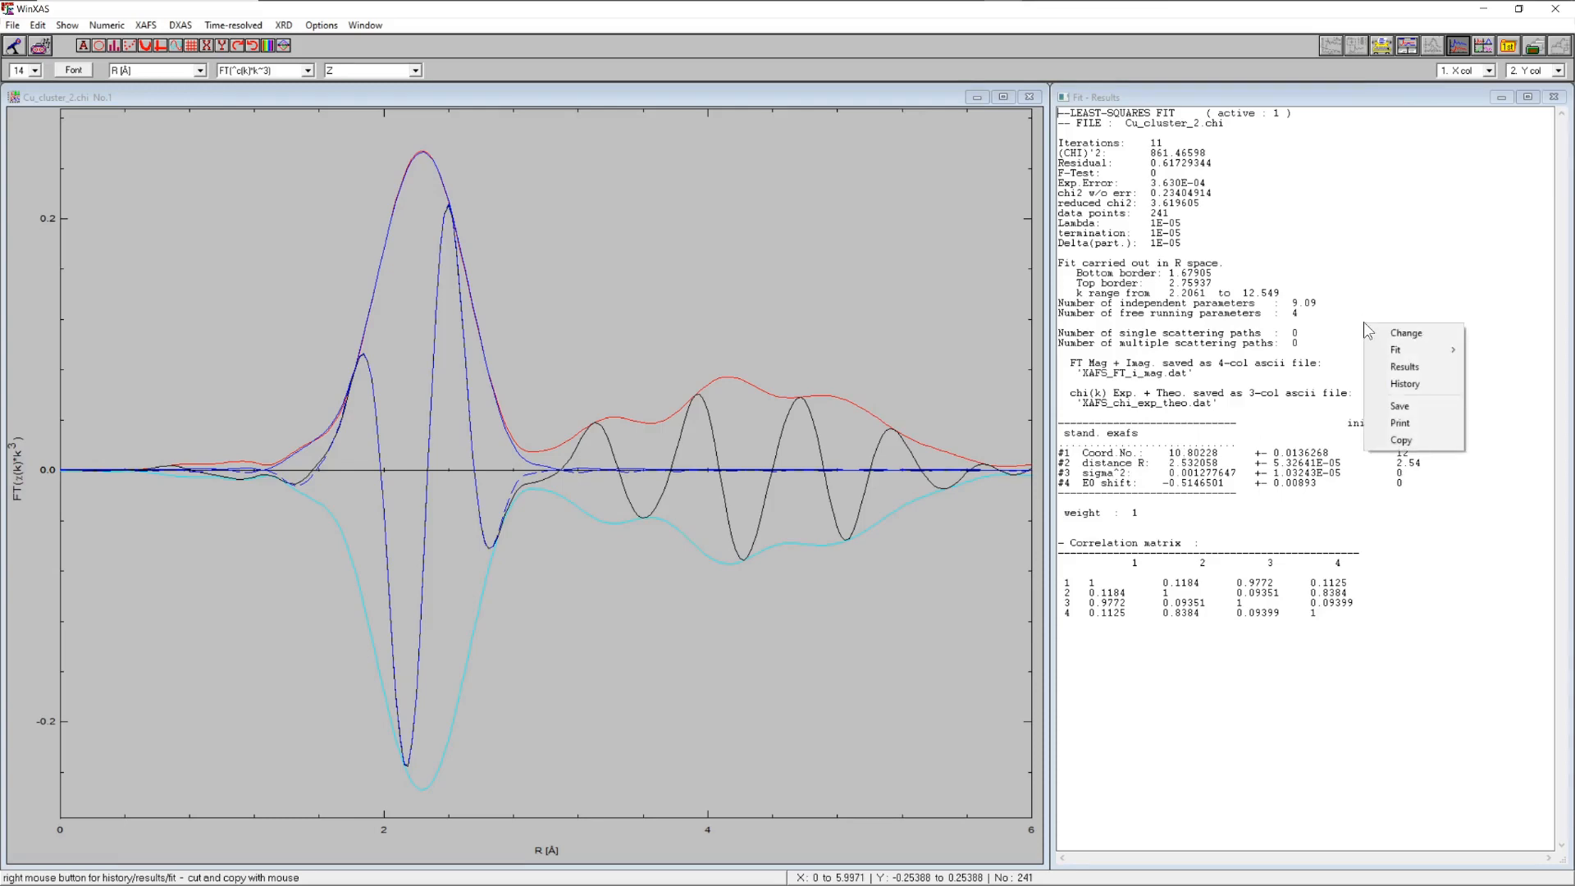
pyautogui.click(1405, 382)
pyautogui.scroll(-15, 1468, 383)
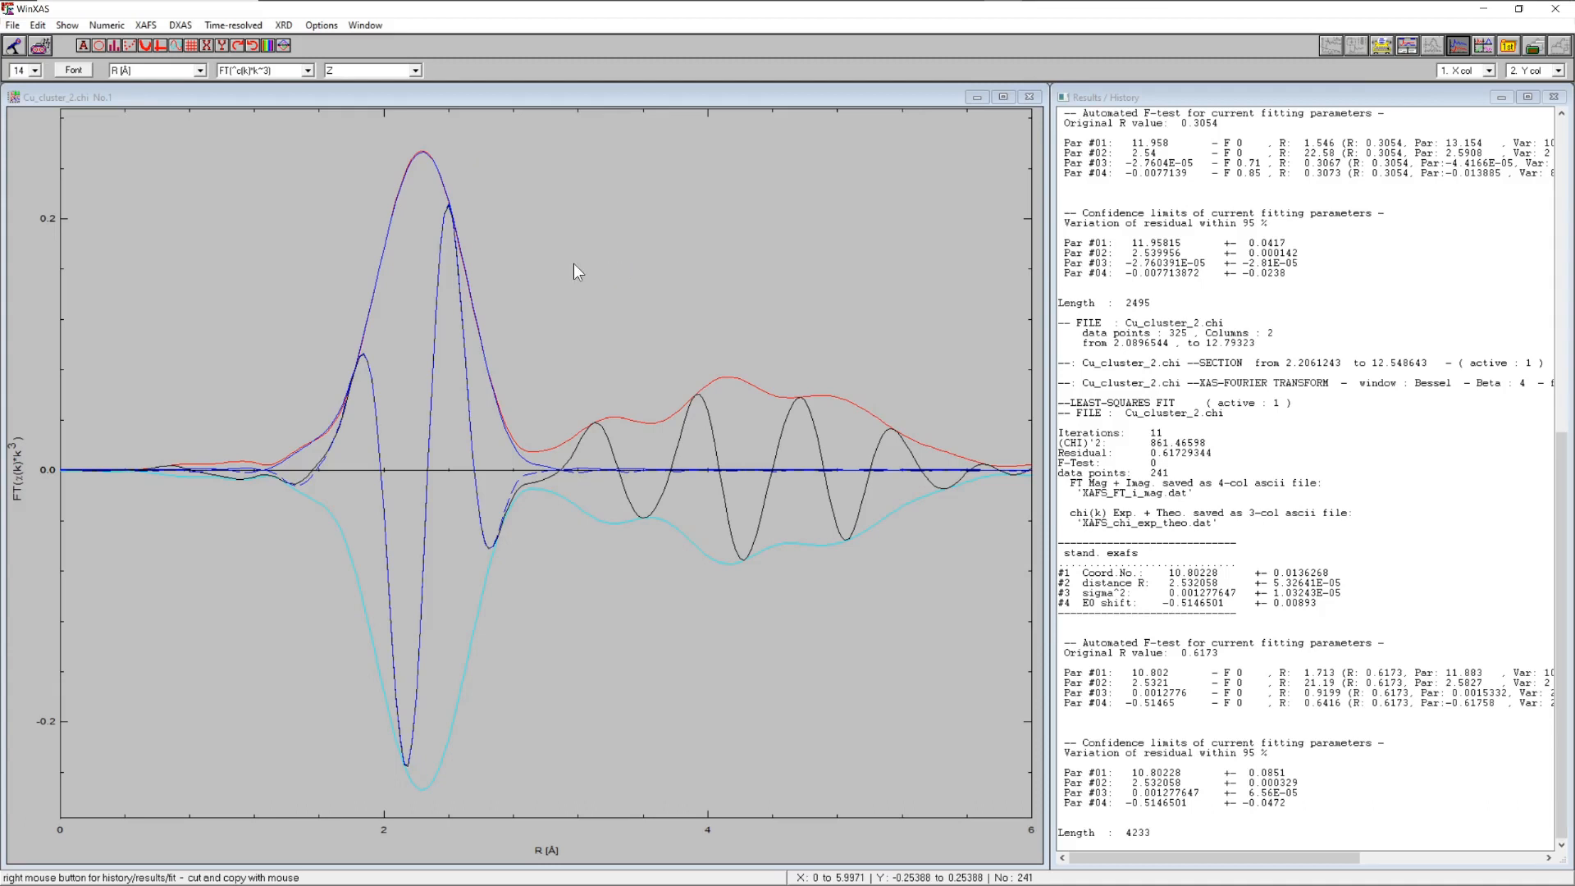
# - Restore the starting simulation and set up a k-weight 3 refinement that additionally shows k-weight 2 without fitting it
pyautogui.rightClick(623, 251)
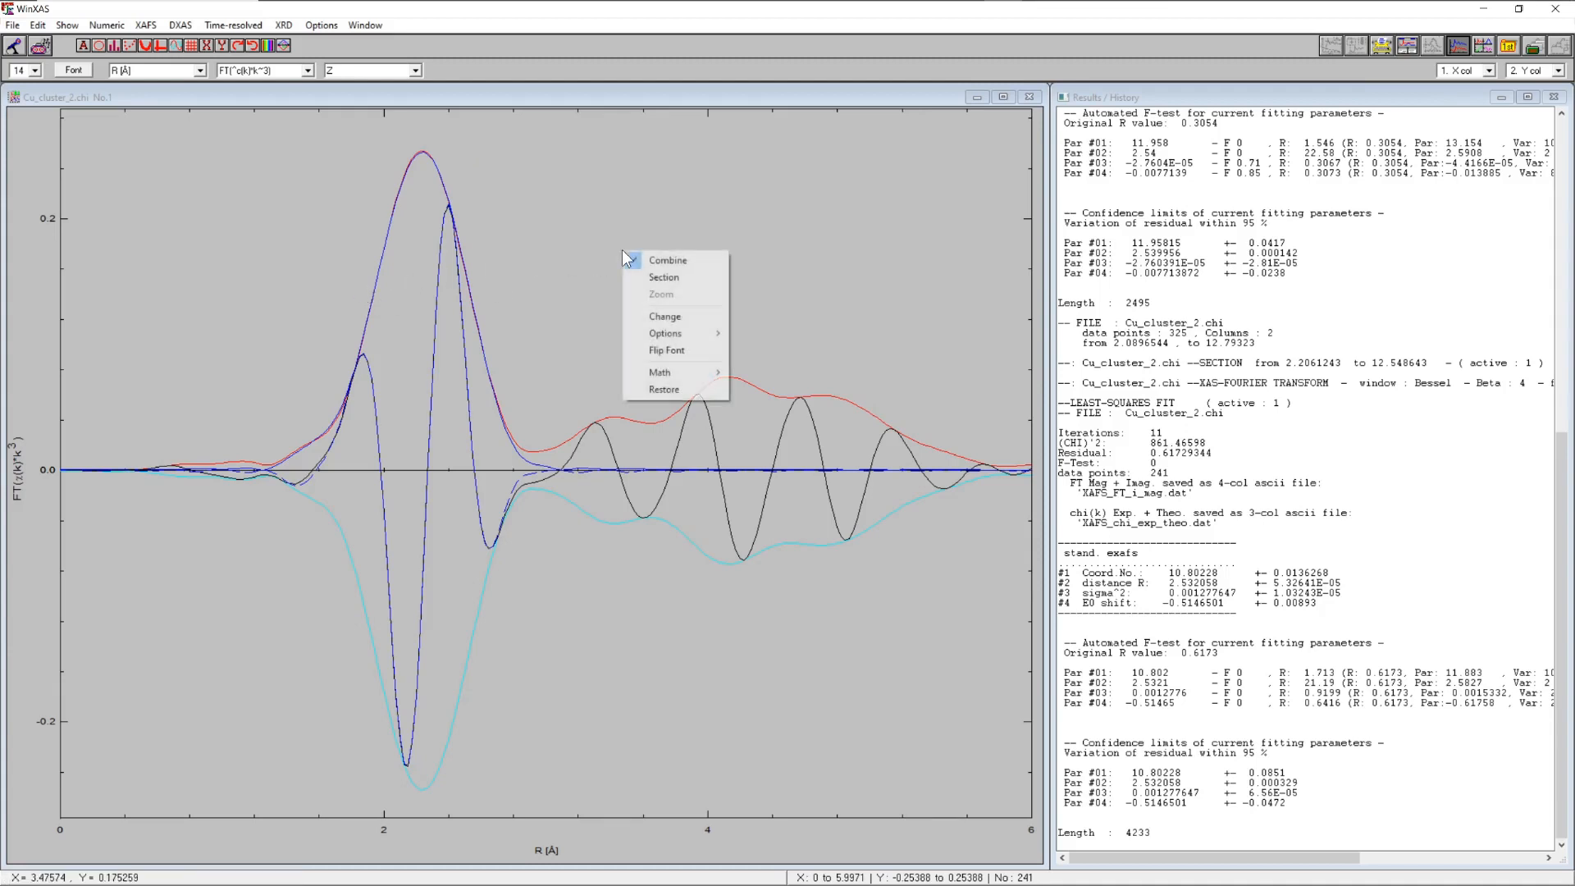
pyautogui.click(665, 390)
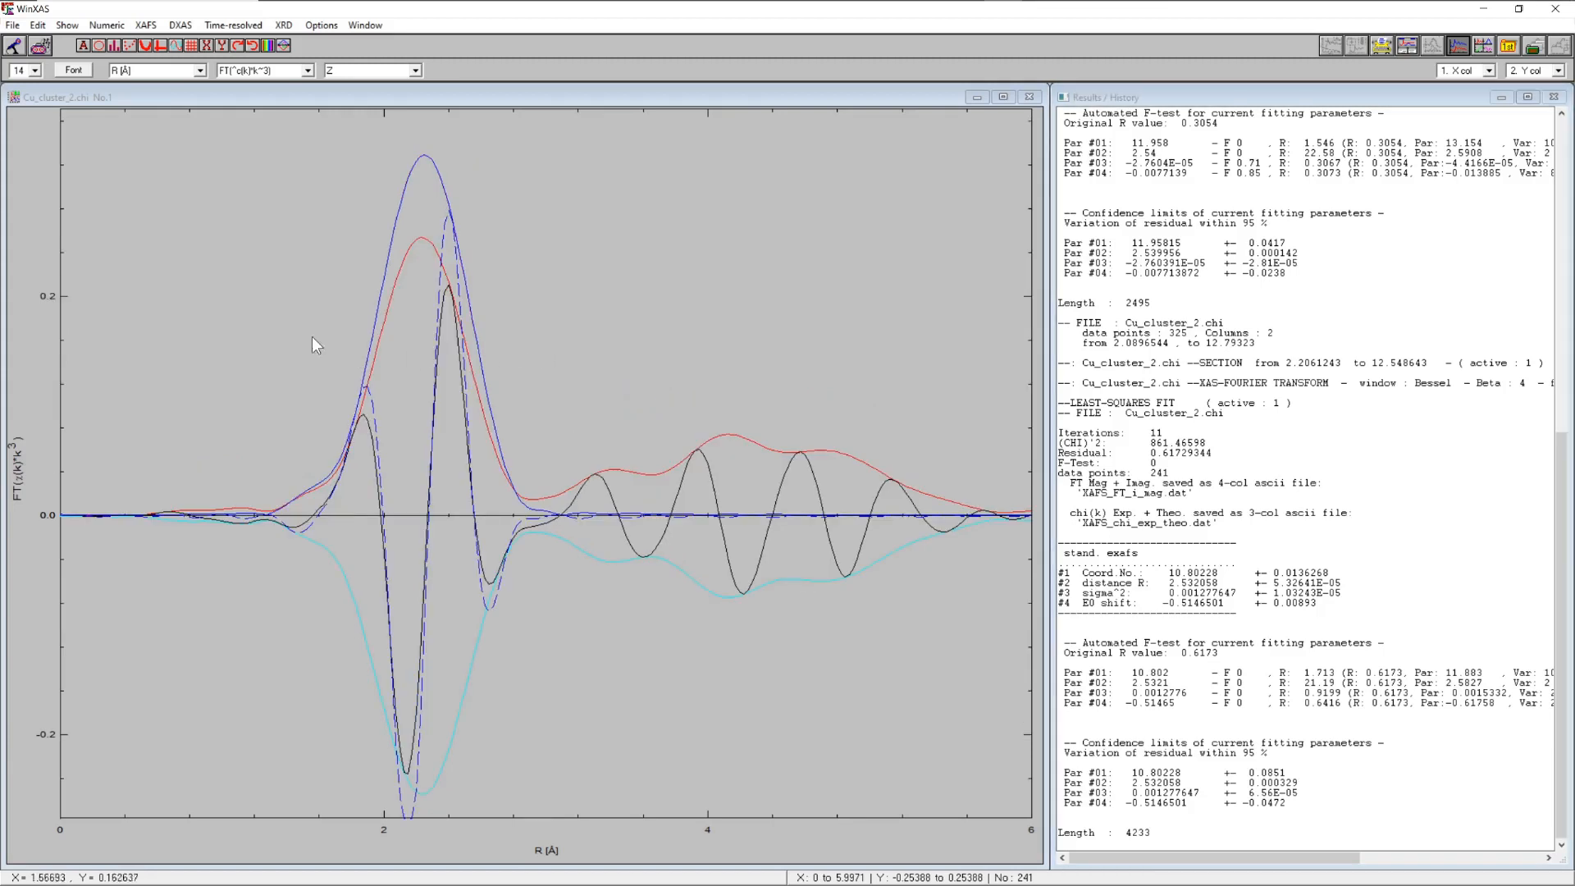
pyautogui.click(145, 26)
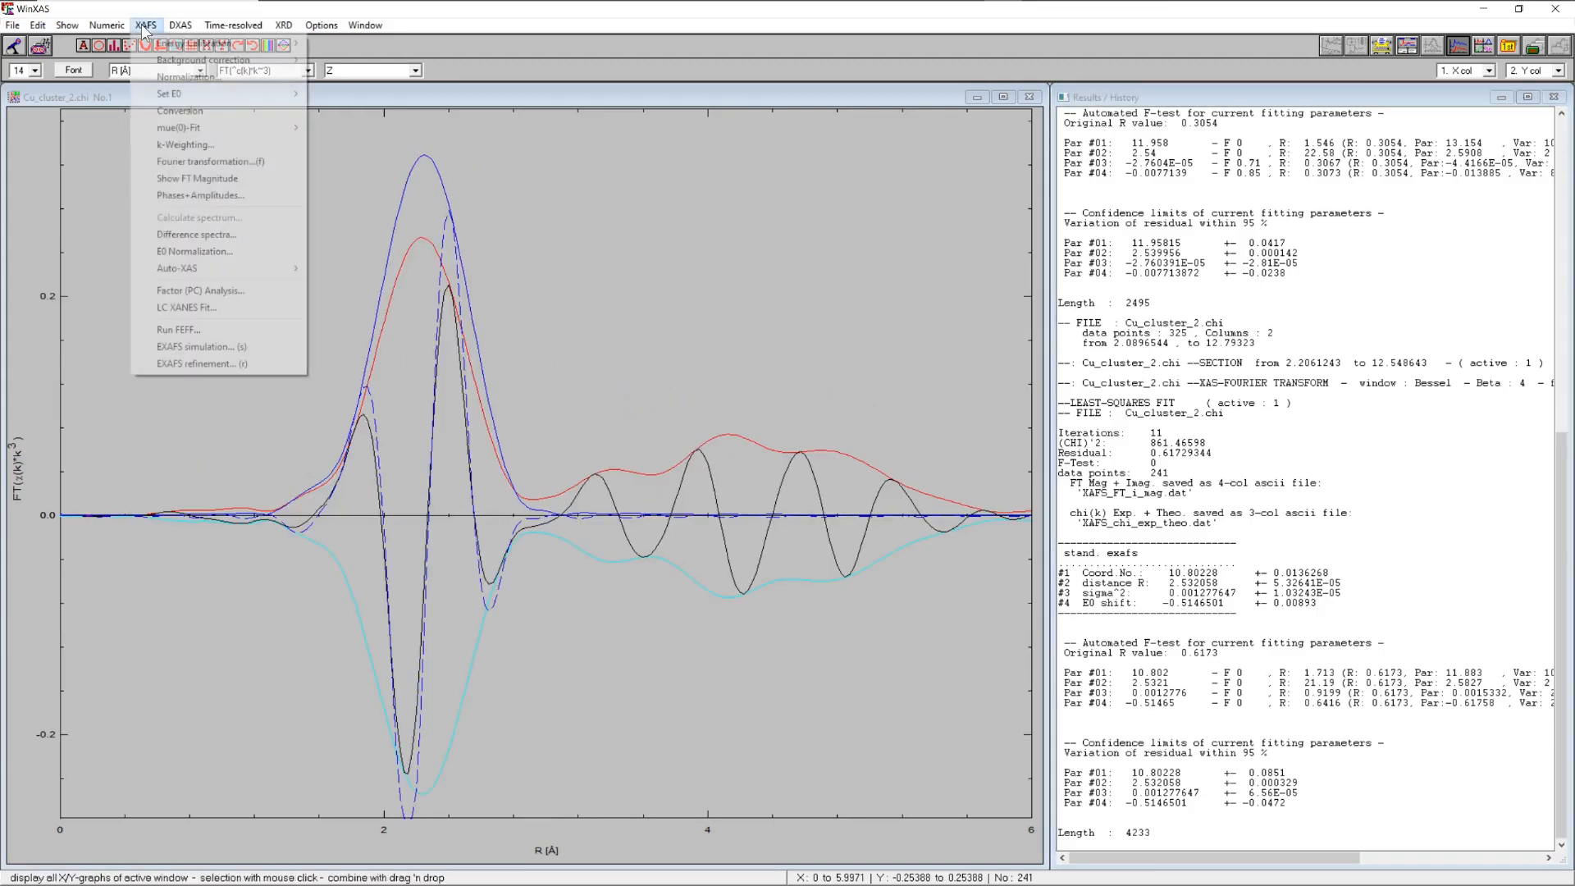
pyautogui.click(199, 366)
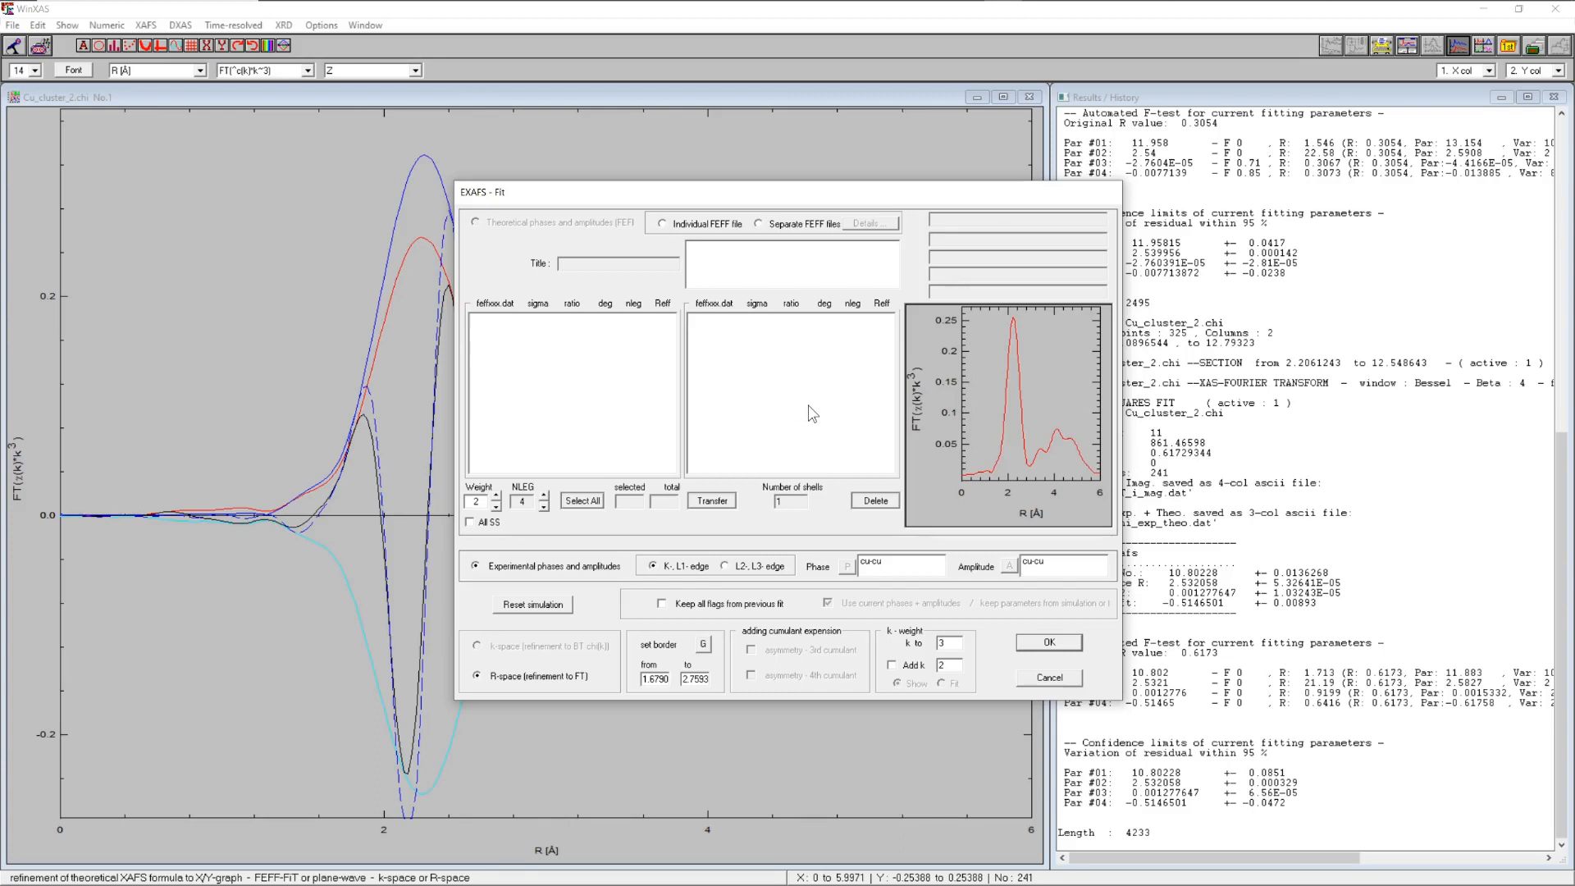
pyautogui.click(892, 665)
pyautogui.click(1048, 644)
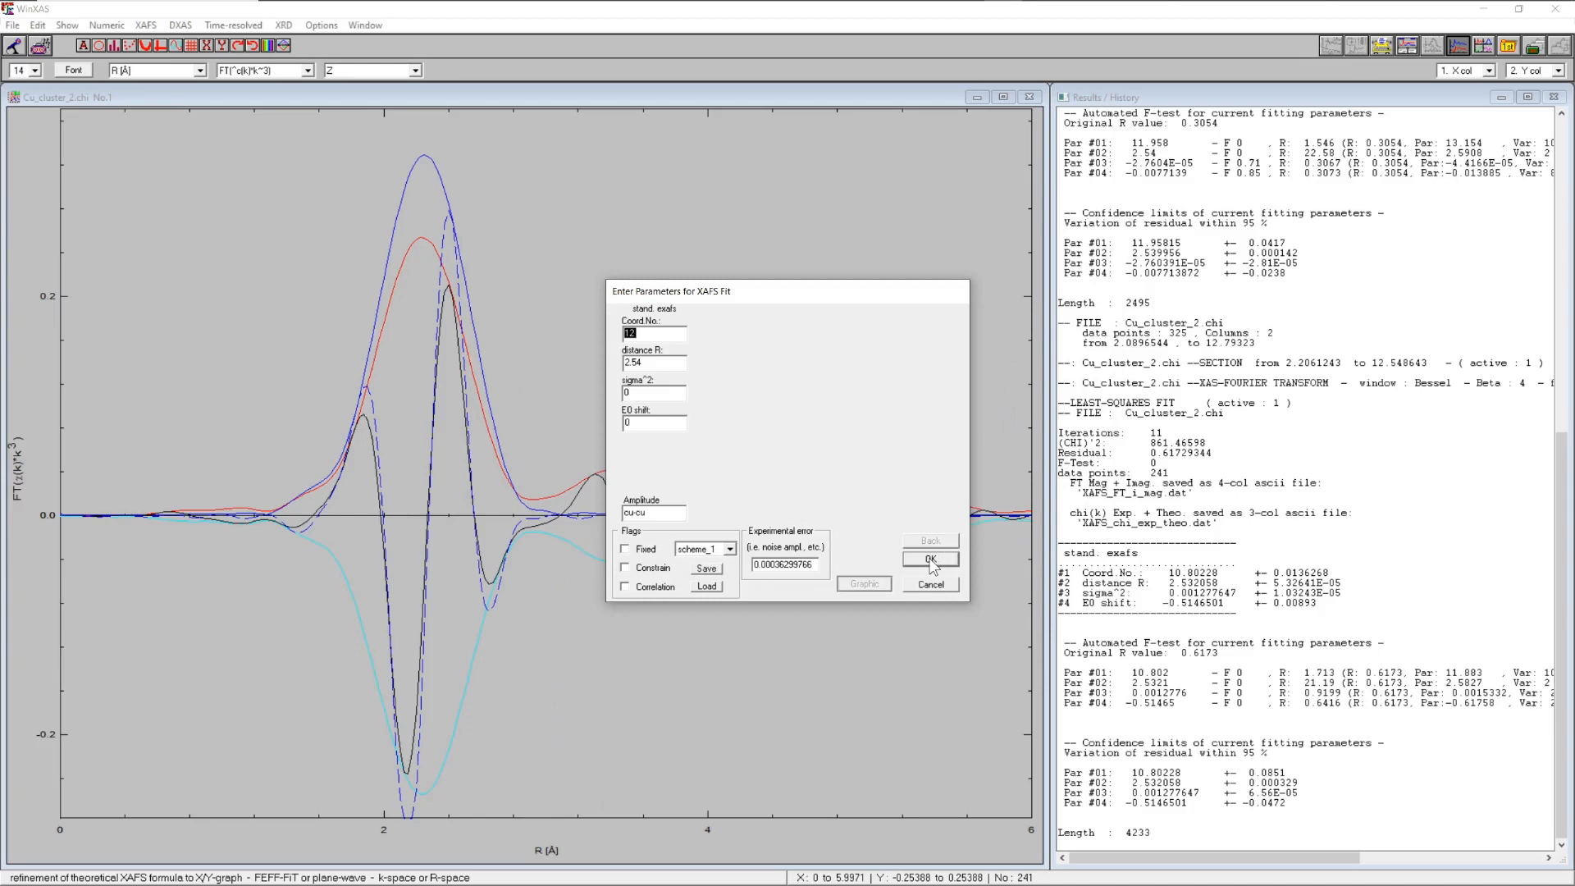
# - Run the refinement with the additional k-weight 2 display, skipping the confidence limits and F tests
pyautogui.click(932, 563)
pyautogui.hotkey('alt', 'Tab')
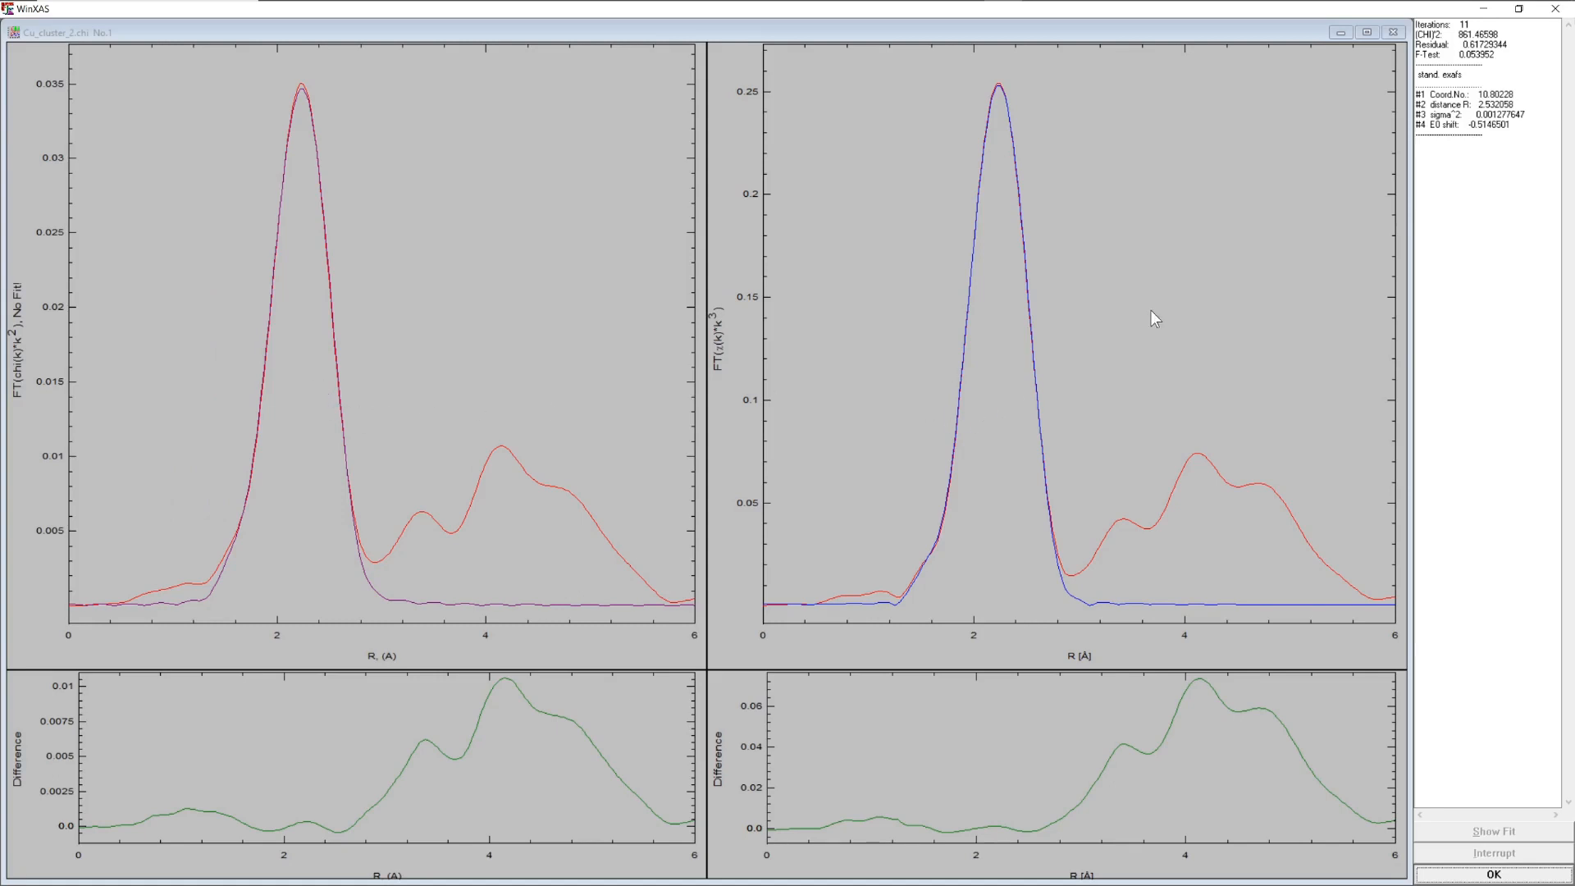
pyautogui.click(1467, 877)
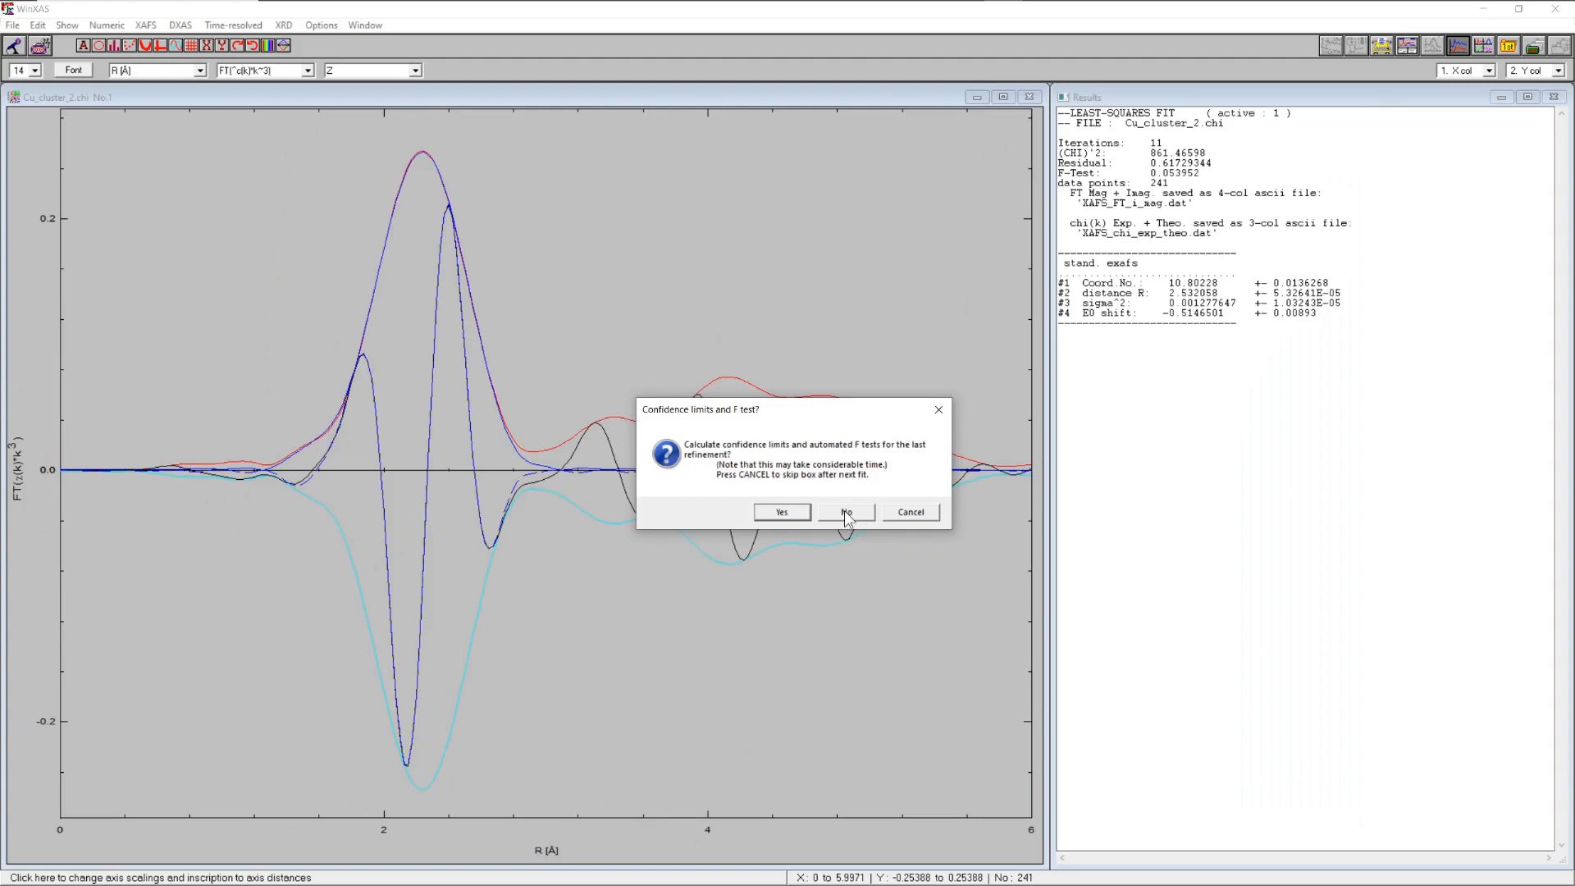
pyautogui.click(844, 510)
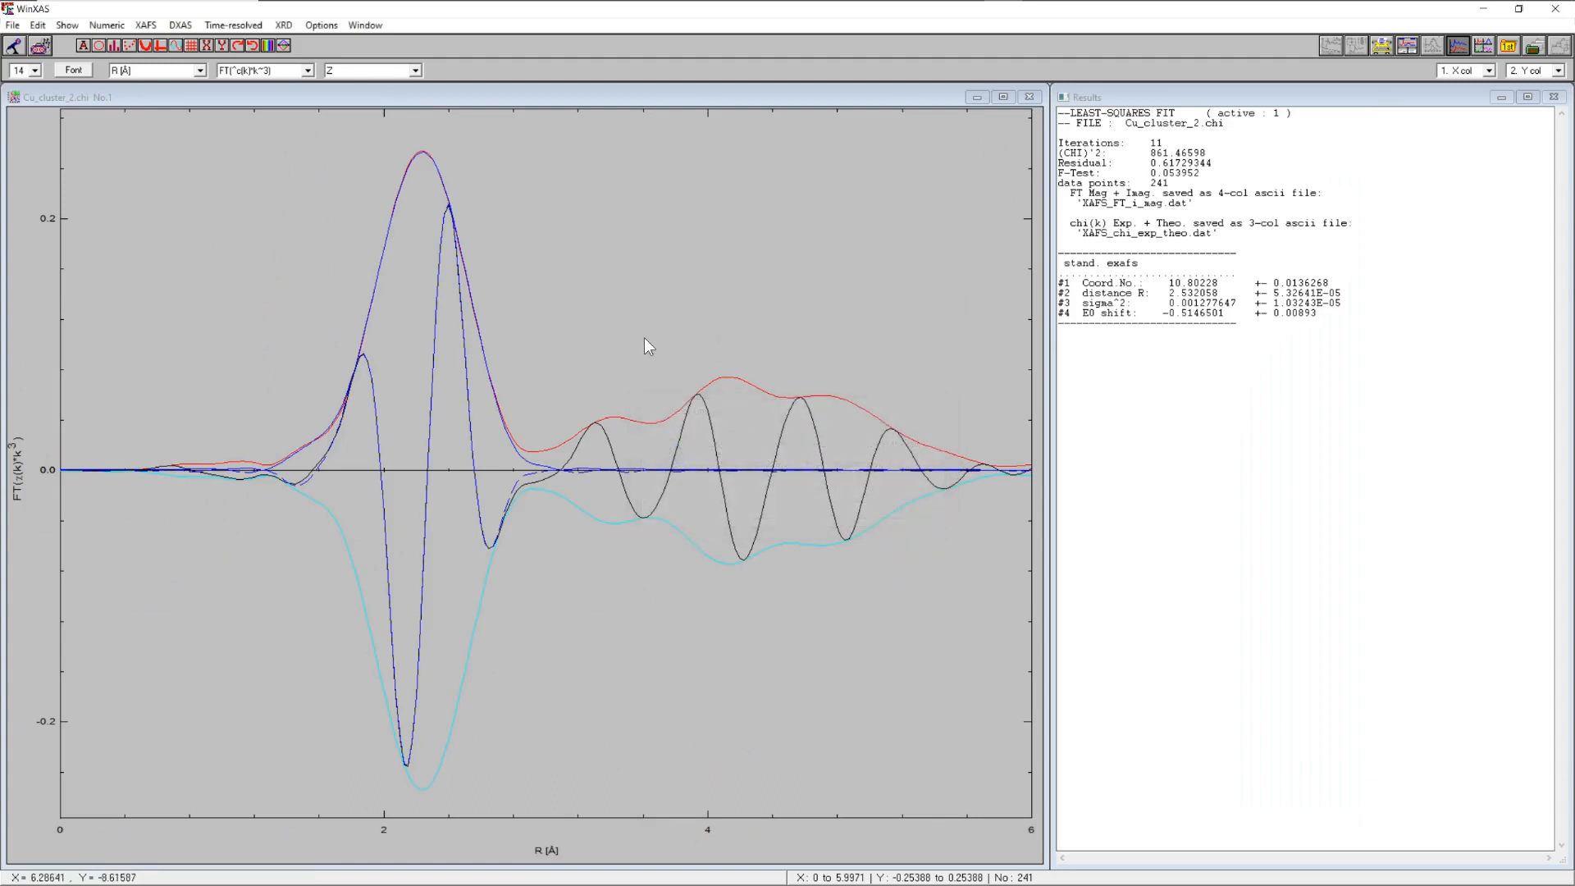
# - Restore the starting simulation and set the refinement to fit the additional k-weight 2 together with k-weight 3
pyautogui.rightClick(647, 238)
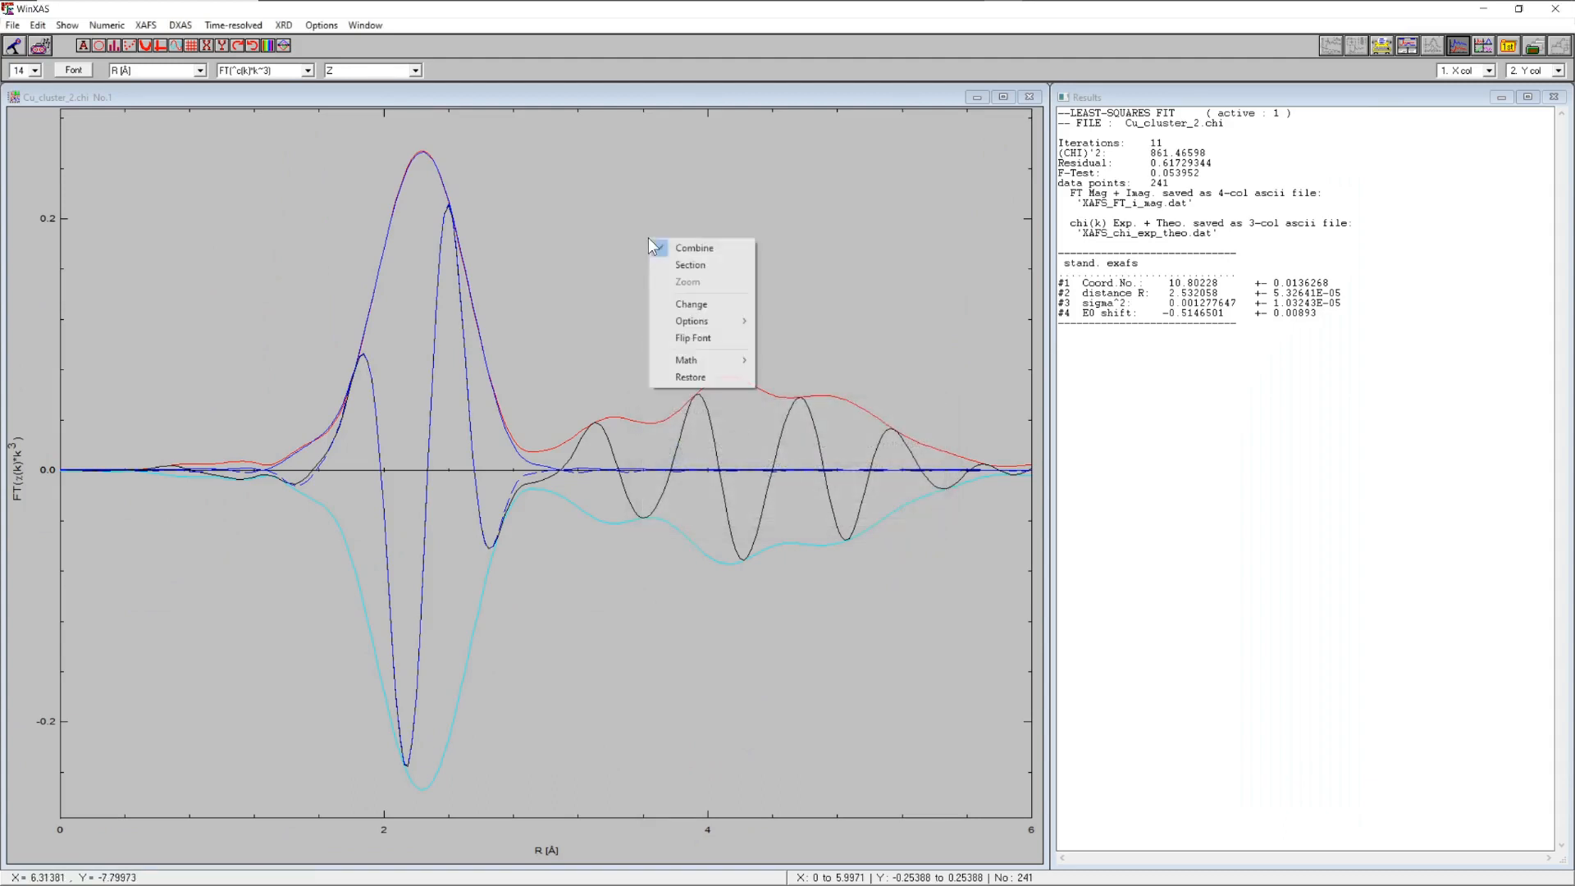
pyautogui.click(701, 377)
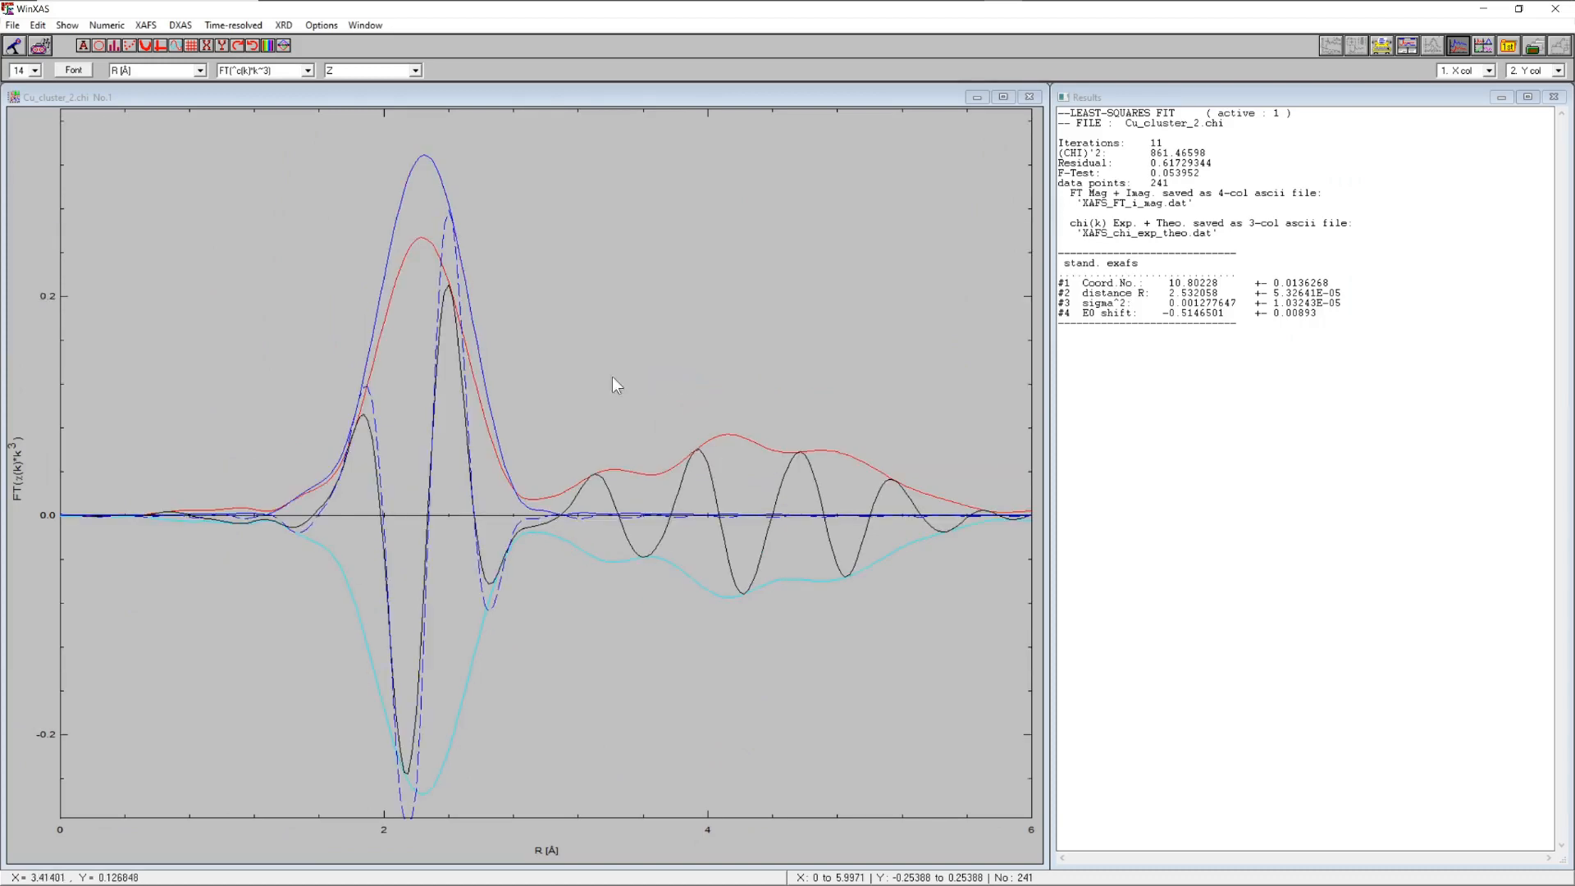
pyautogui.click(145, 25)
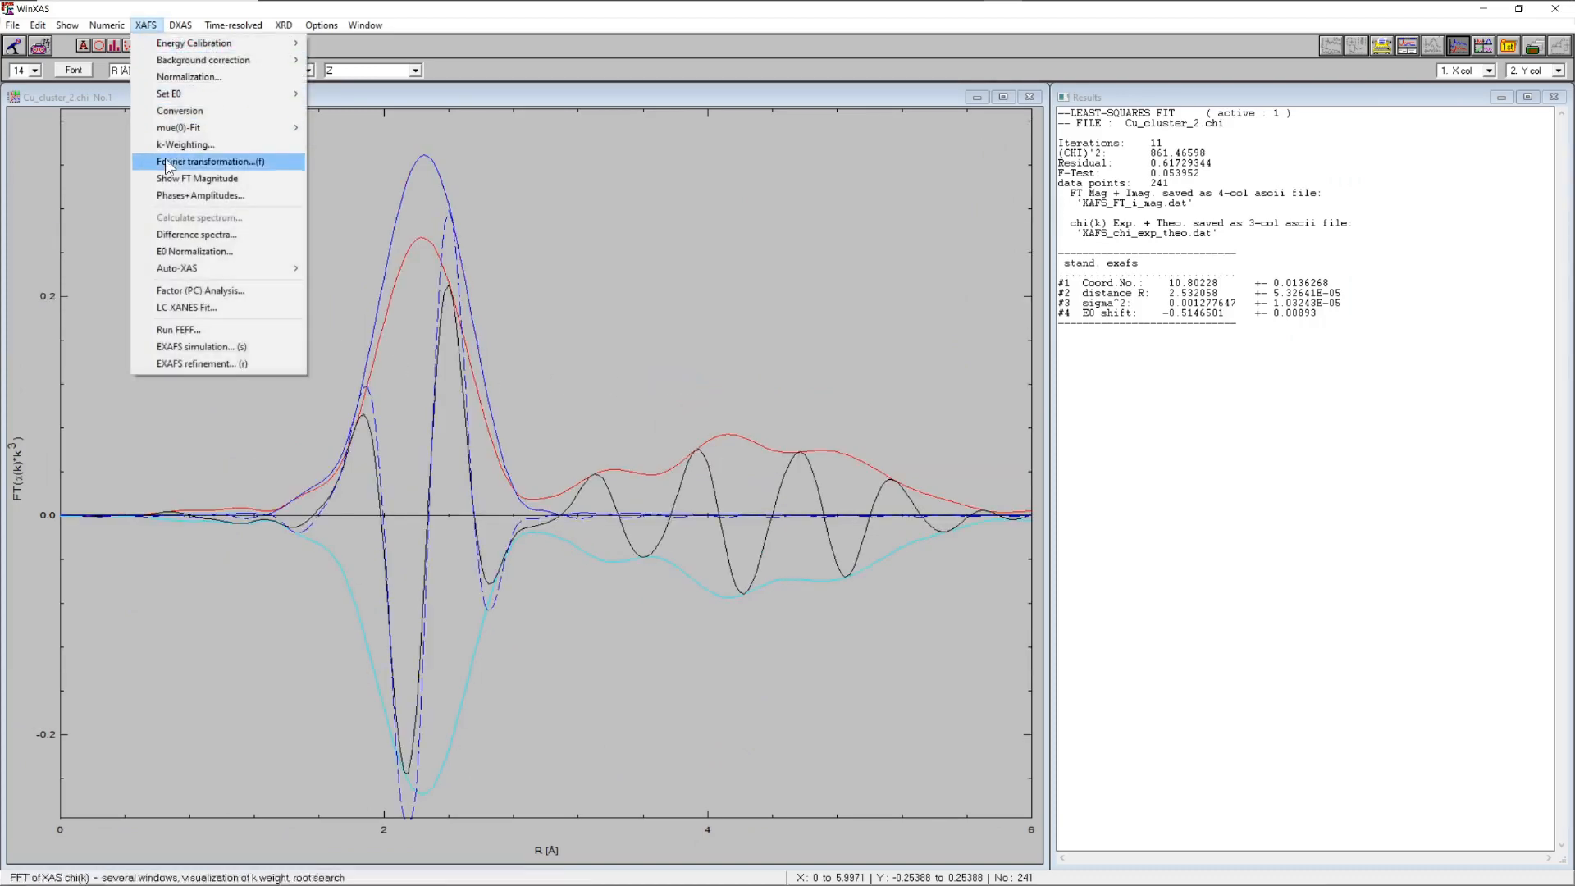
pyautogui.click(213, 363)
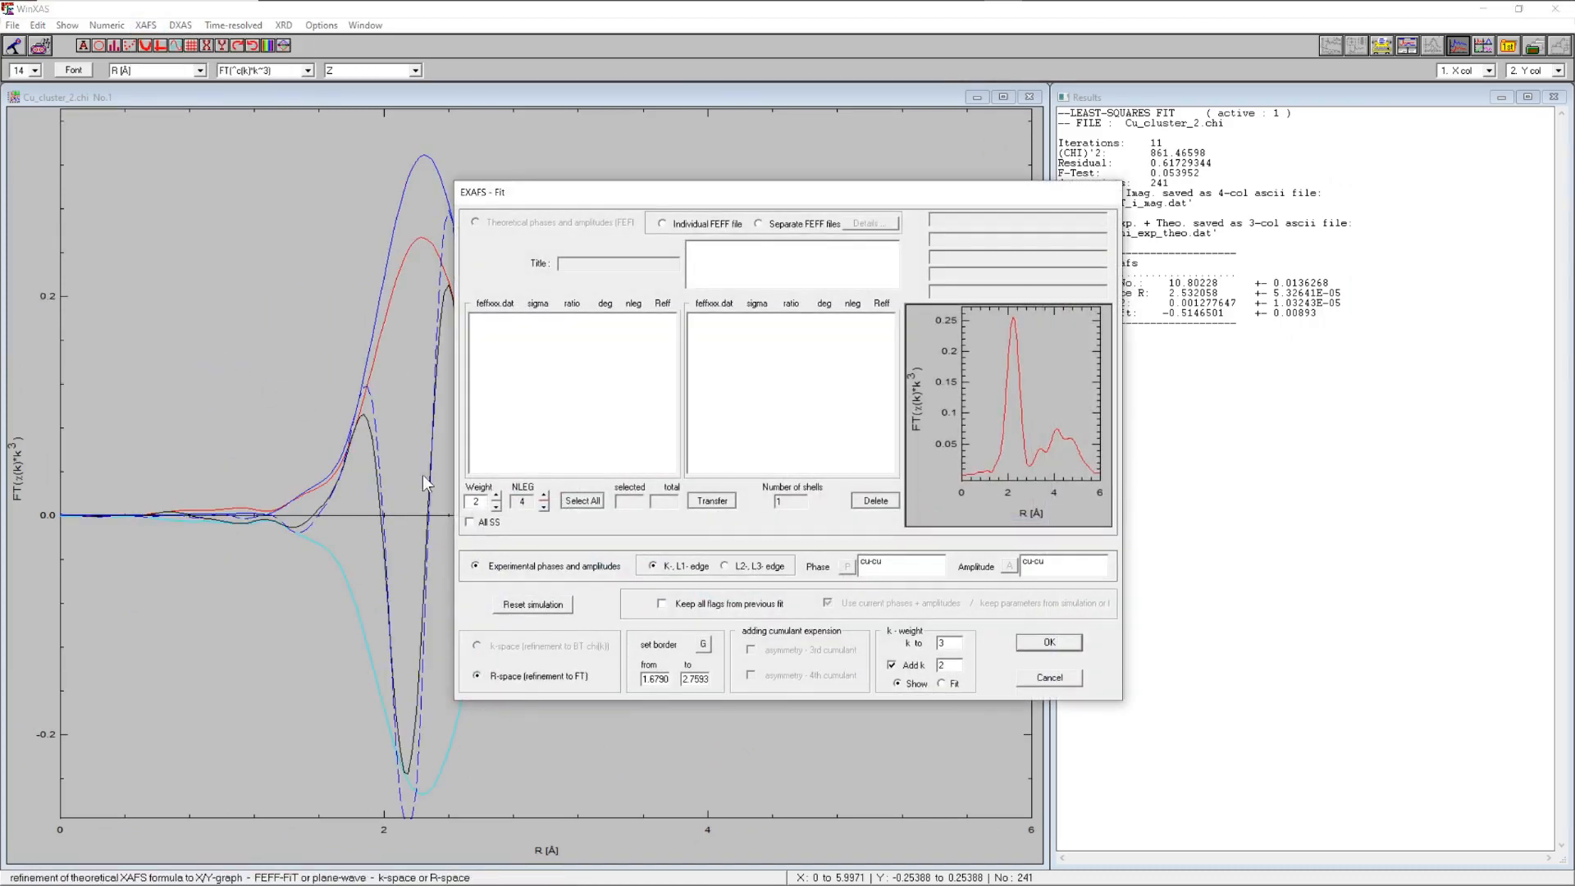
pyautogui.click(943, 685)
pyautogui.click(1040, 648)
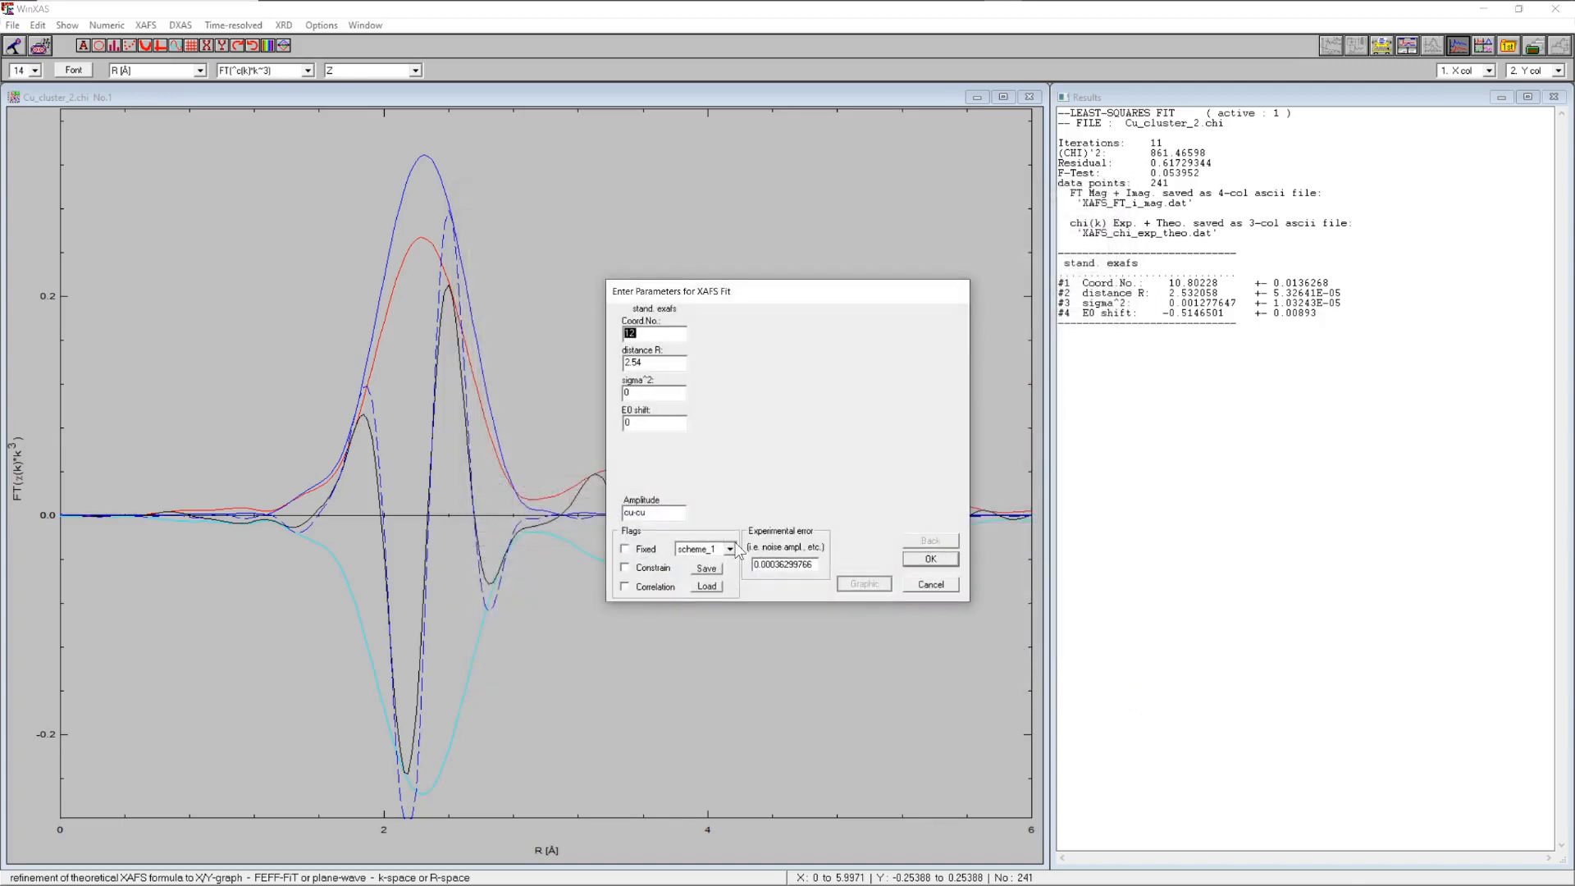
# - Run the combined k-weight 3 and 2 refinement from the same starting parameters, declining the confidence limits and F tests
pyautogui.click(926, 560)
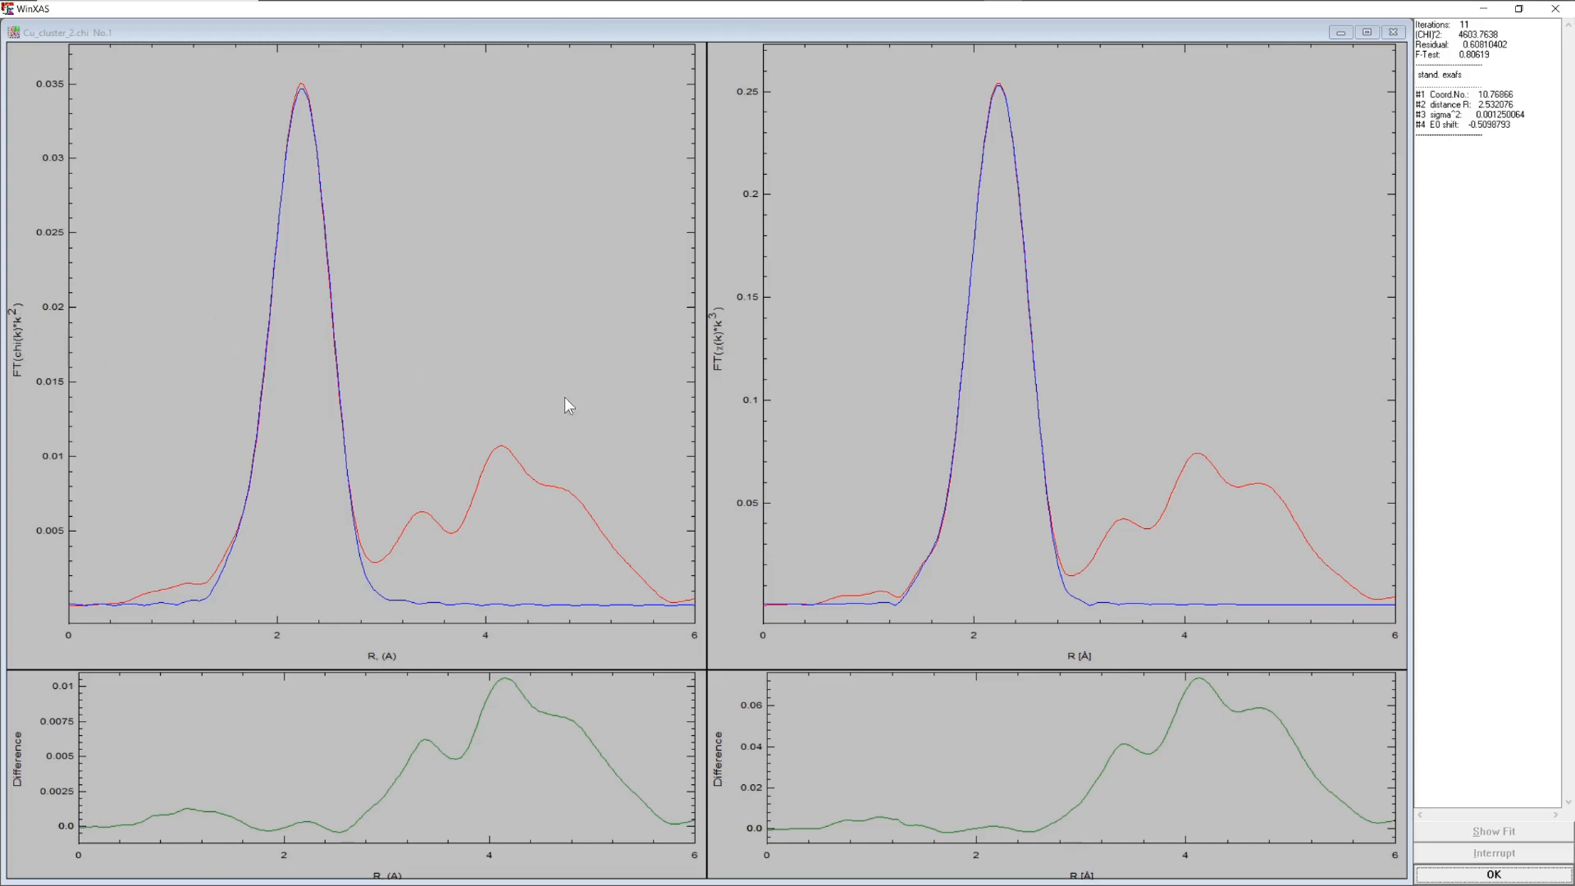
pyautogui.click(1446, 876)
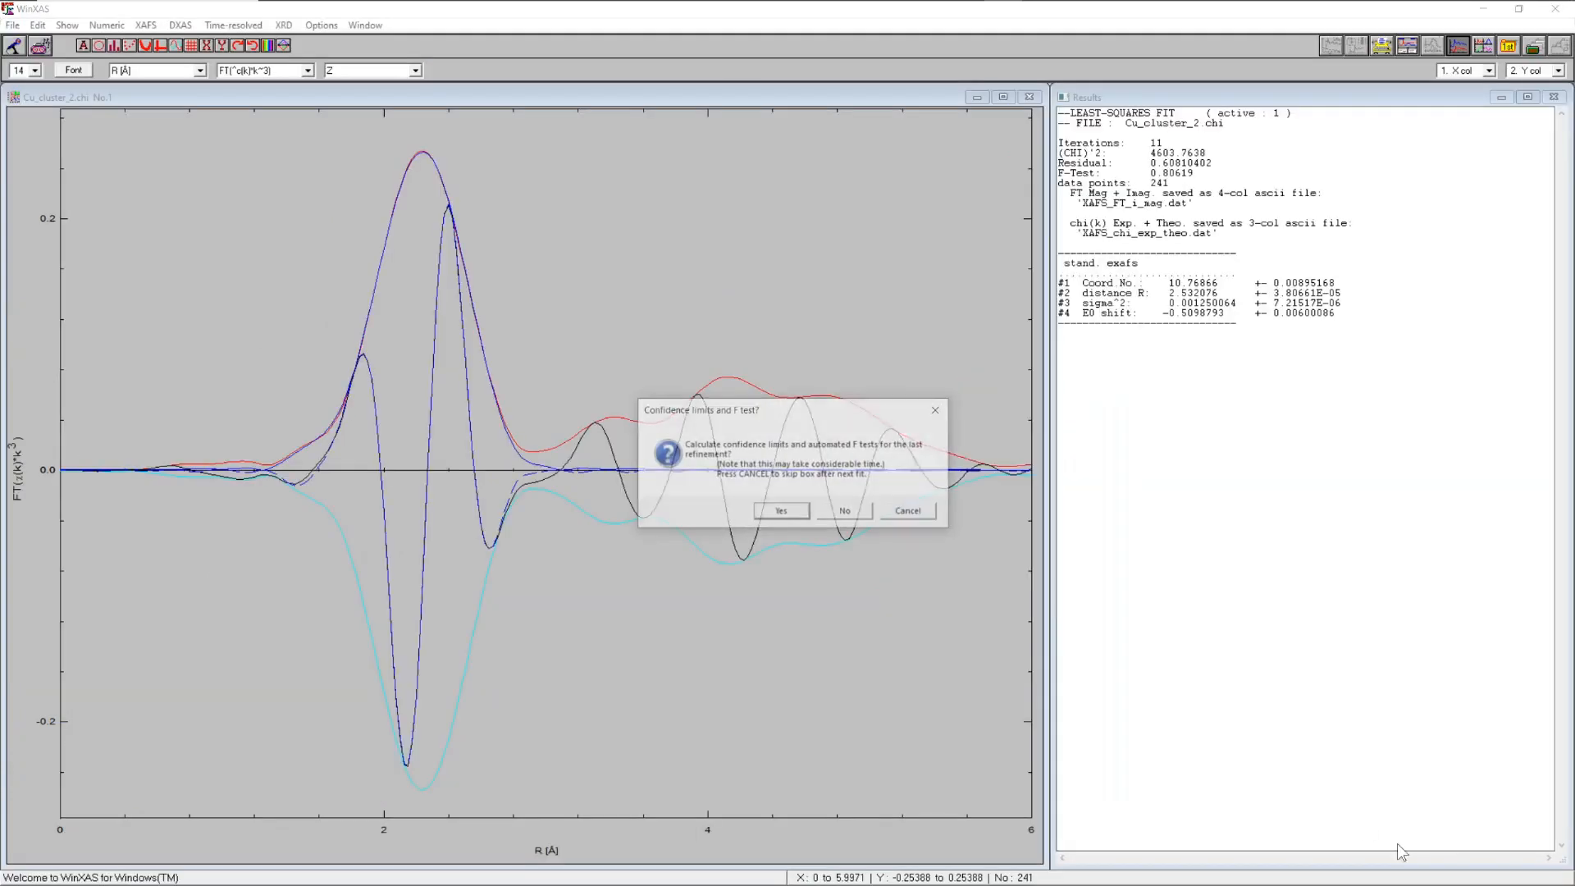
pyautogui.click(845, 512)
# - Restore the cluster's starting simulation and reapply its parameters with coordination number 12, distance 2.54, and zero sigma^2 and E0 shift
pyautogui.rightClick(657, 269)
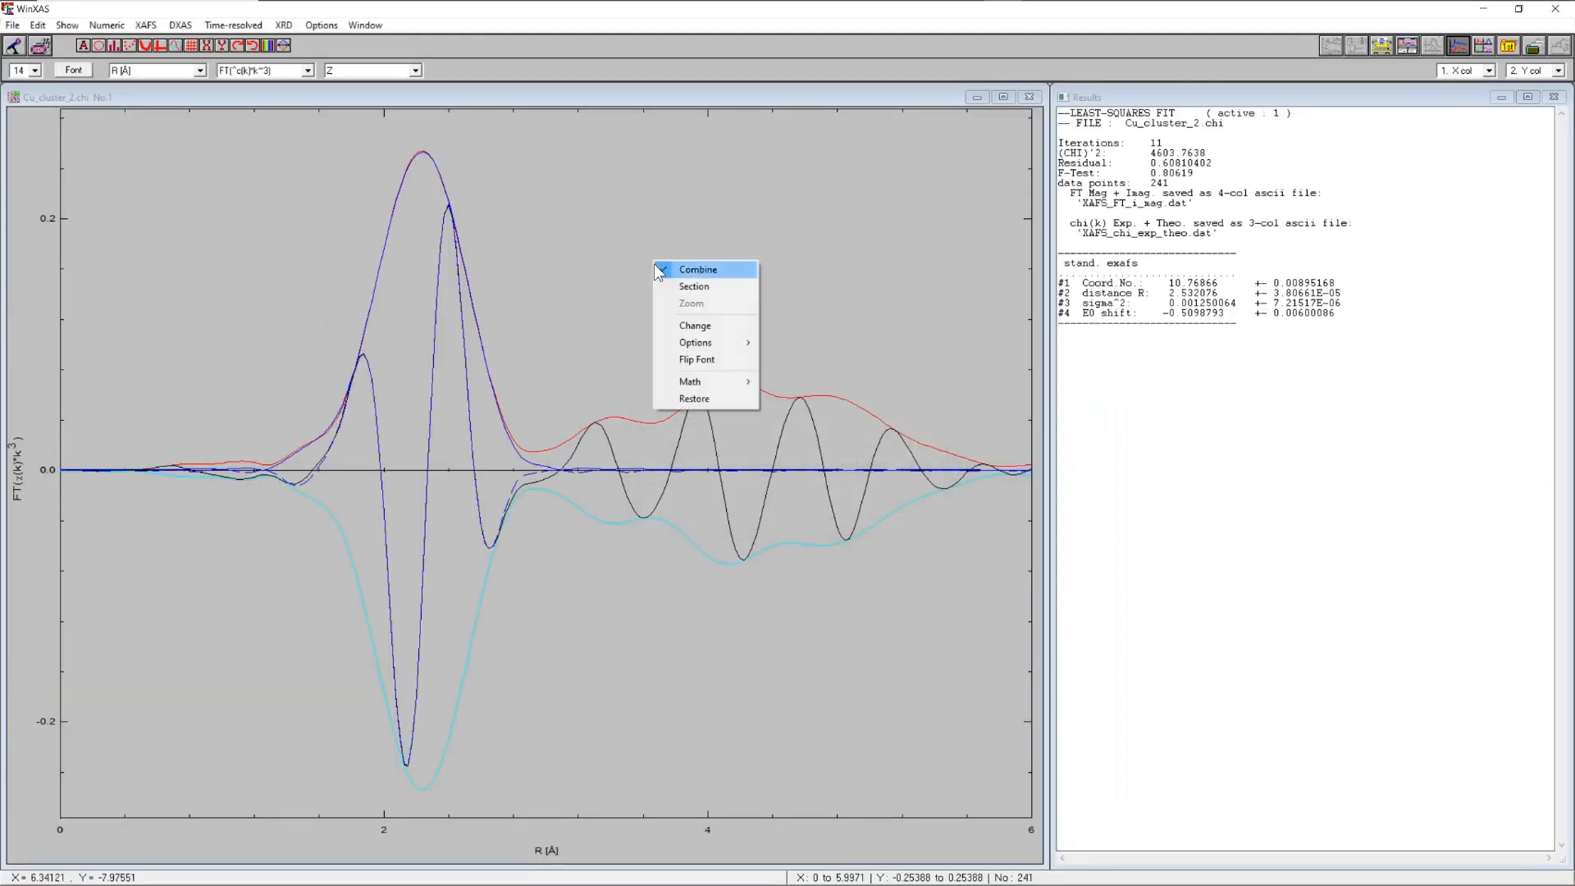
pyautogui.click(693, 398)
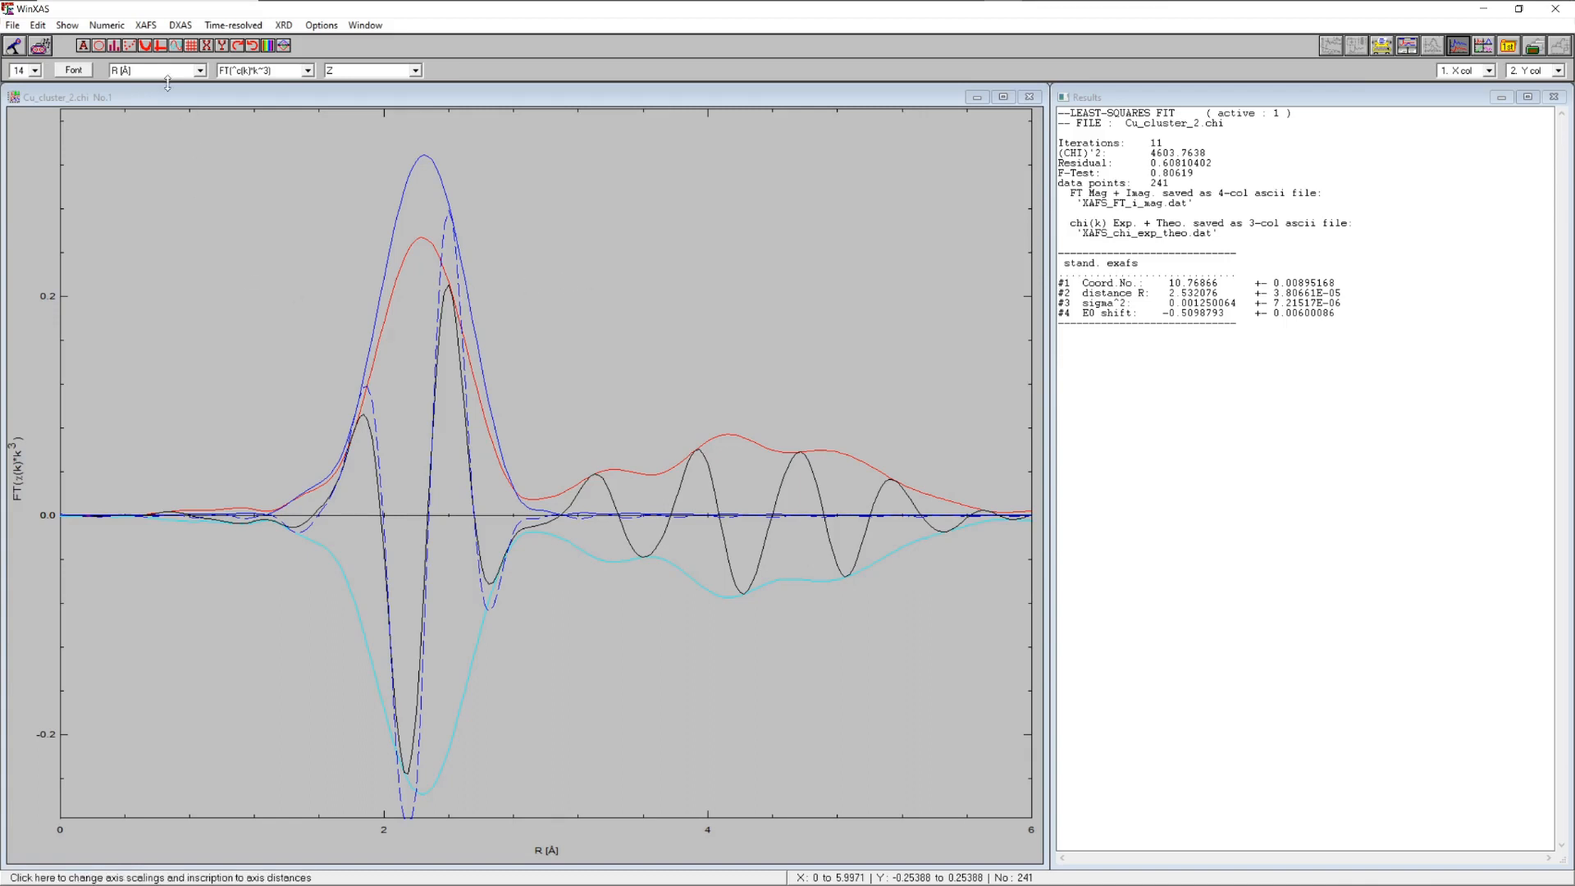
pyautogui.click(67, 26)
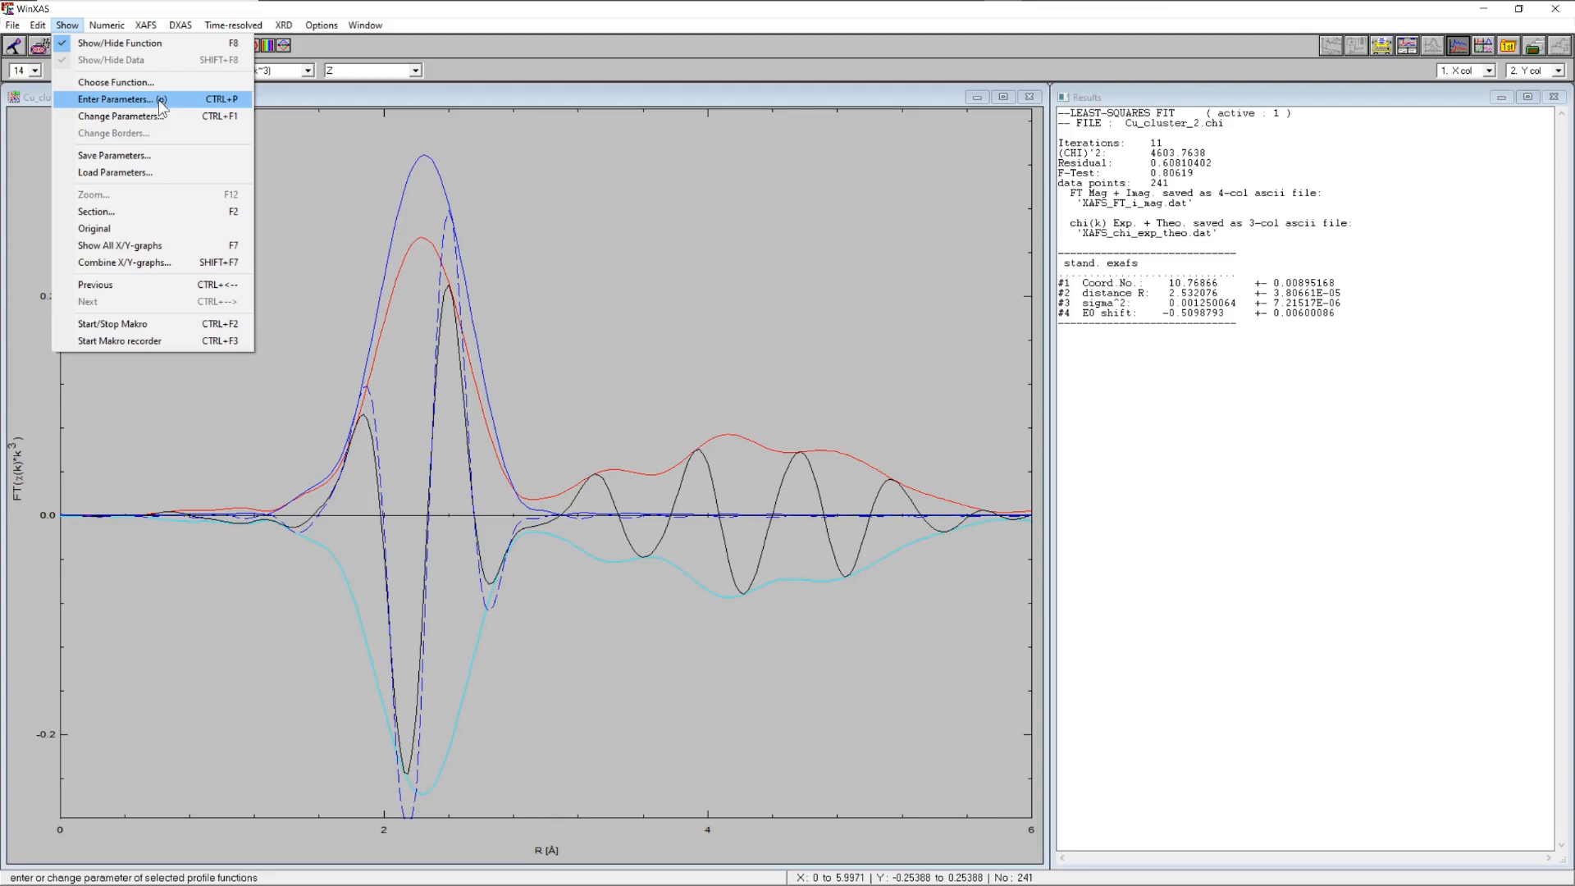
pyautogui.moveTo(107, 24)
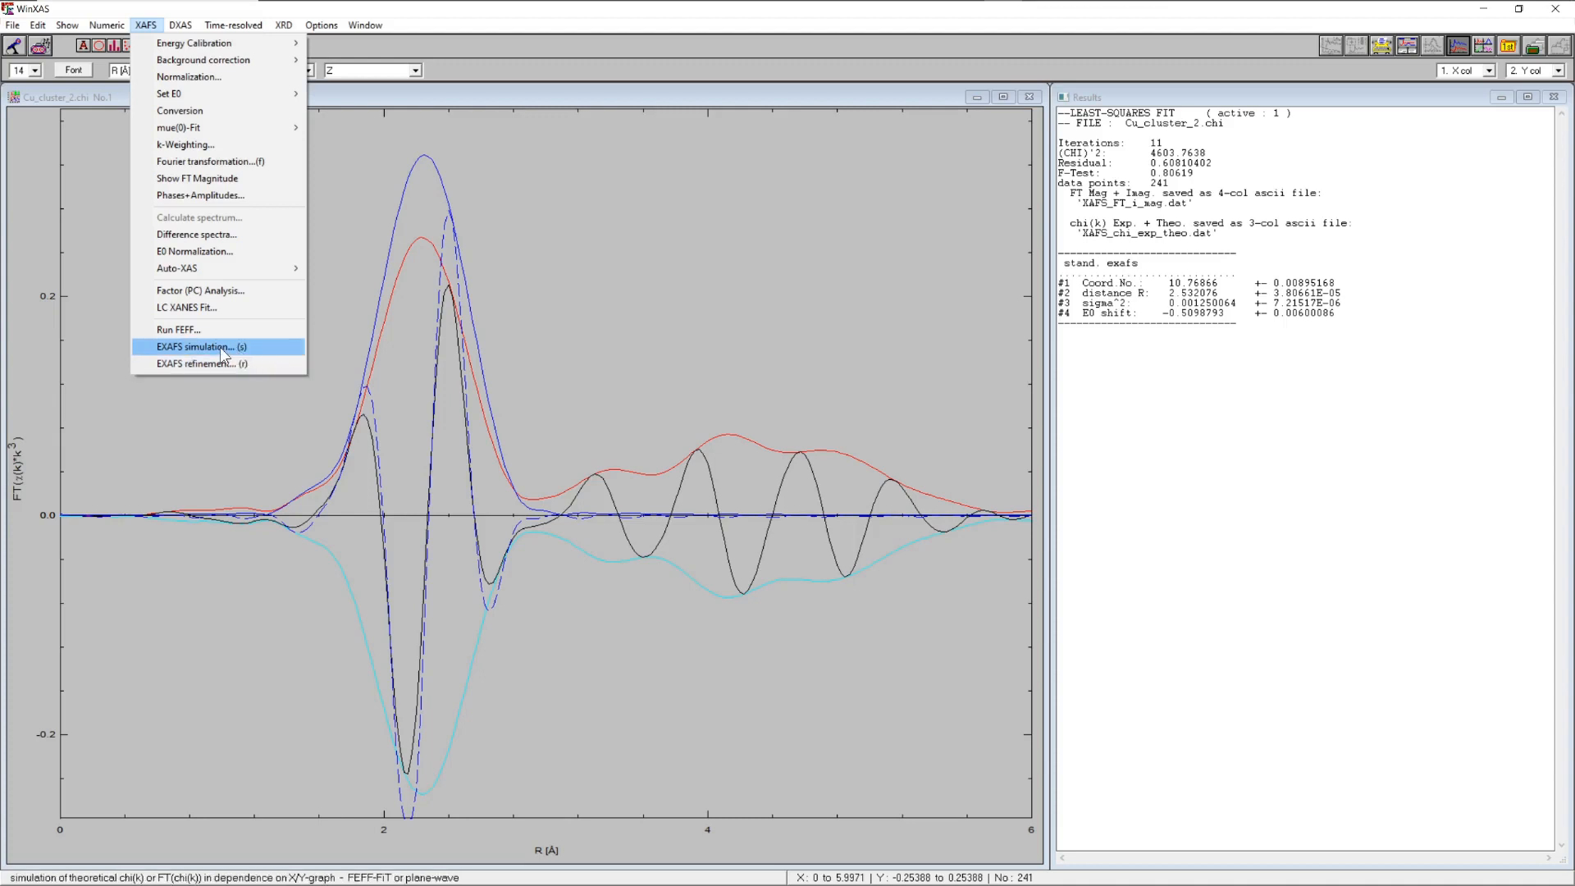
pyautogui.click(67, 25)
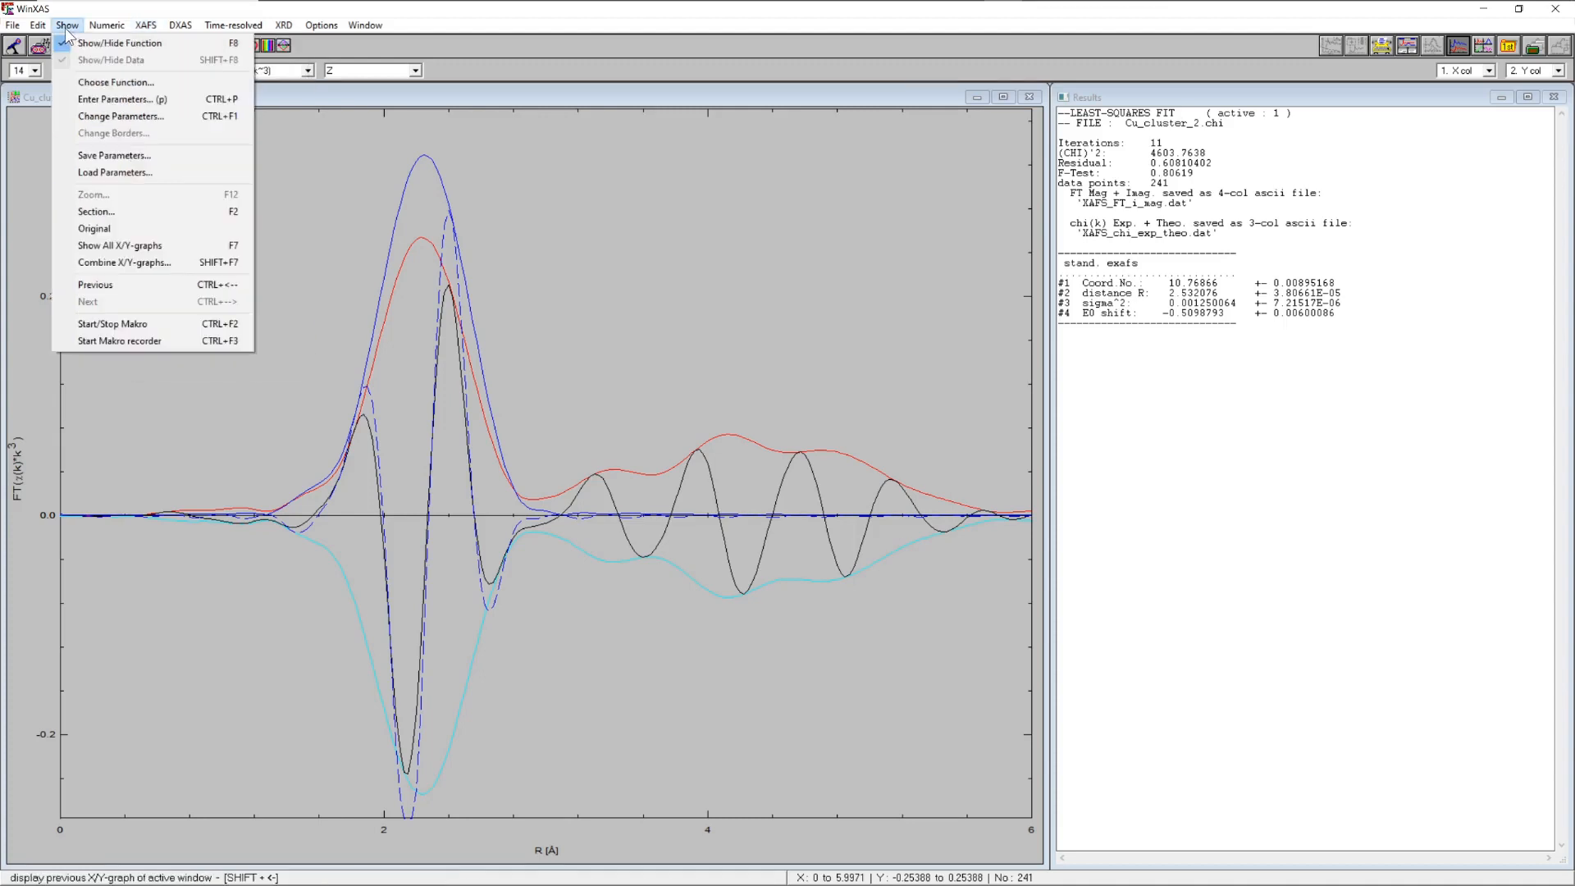
pyautogui.click(123, 105)
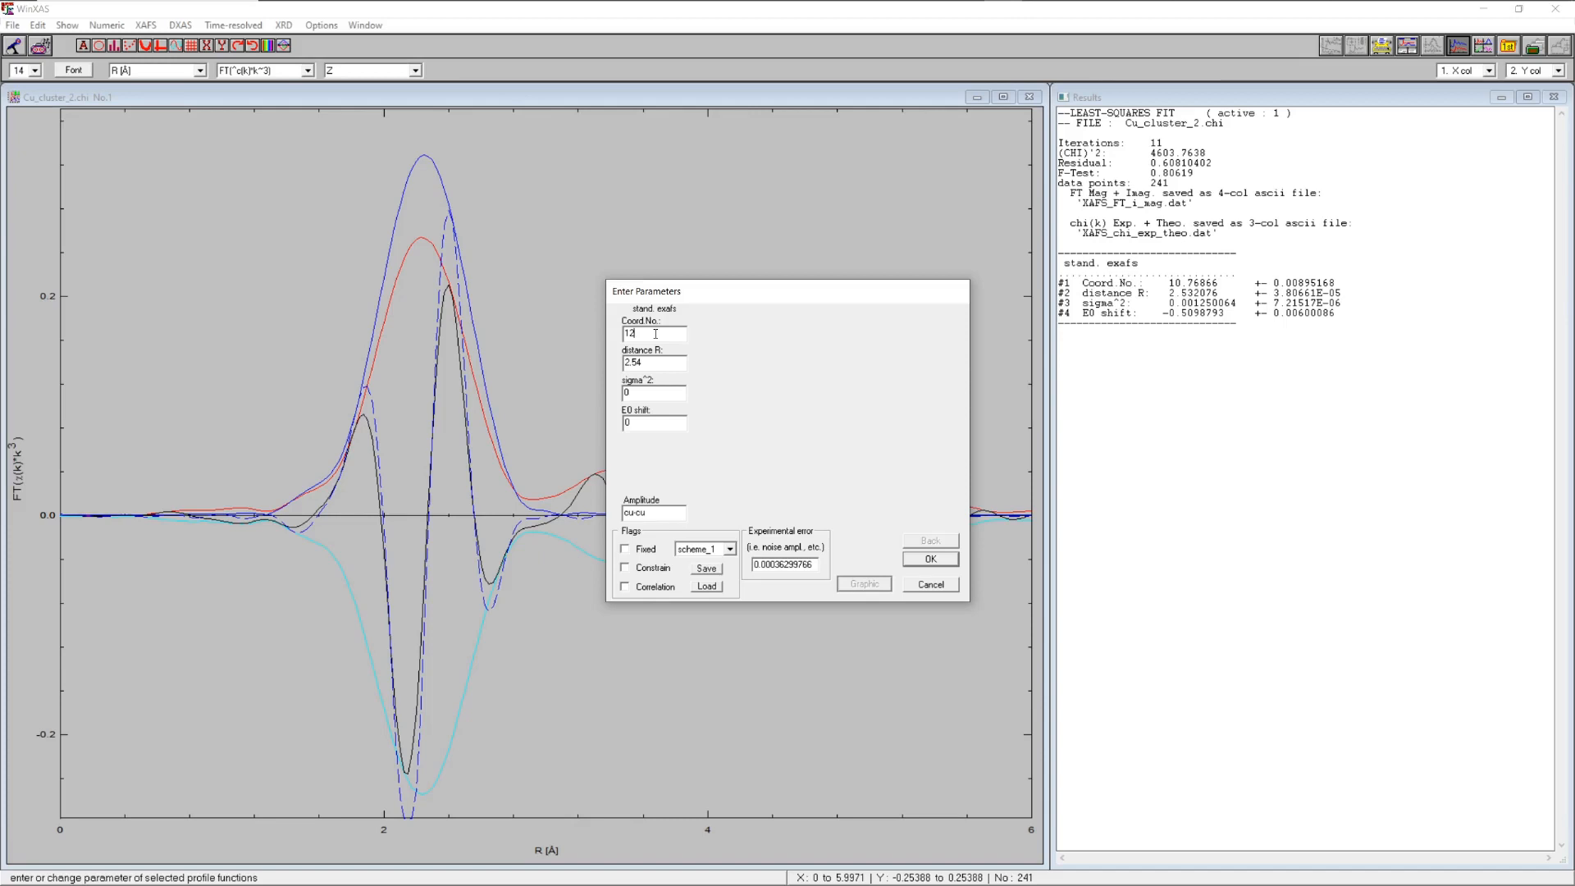
pyautogui.click(930, 559)
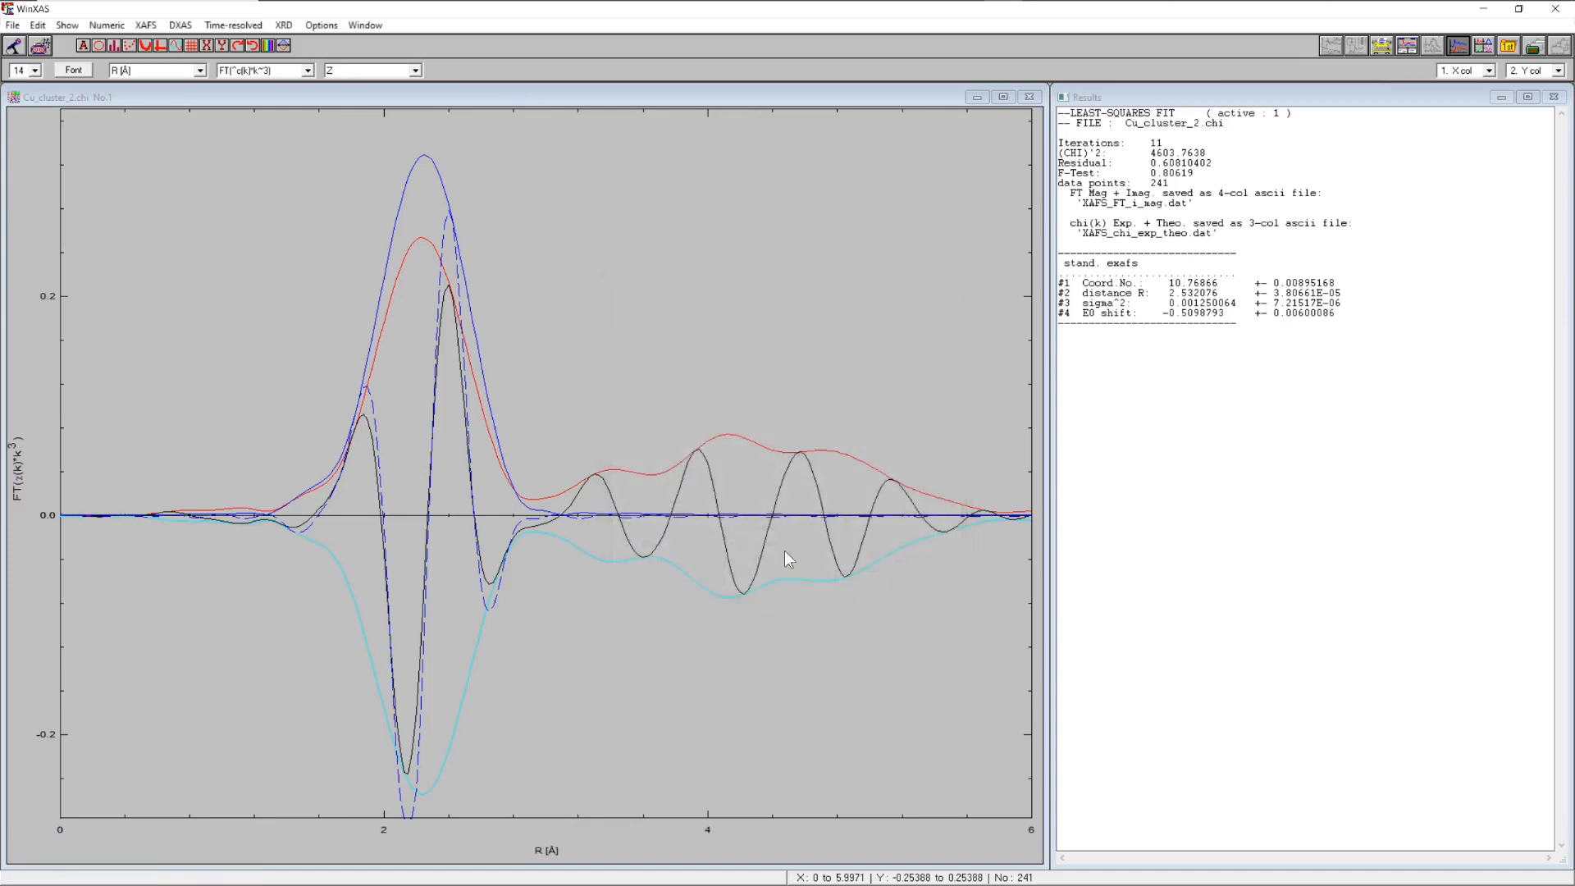
# - Open the EXAFS function parameters for interactive adjustment, move the window clear of the first peak, and raise the coordination number to about 17.83
pyautogui.click(64, 26)
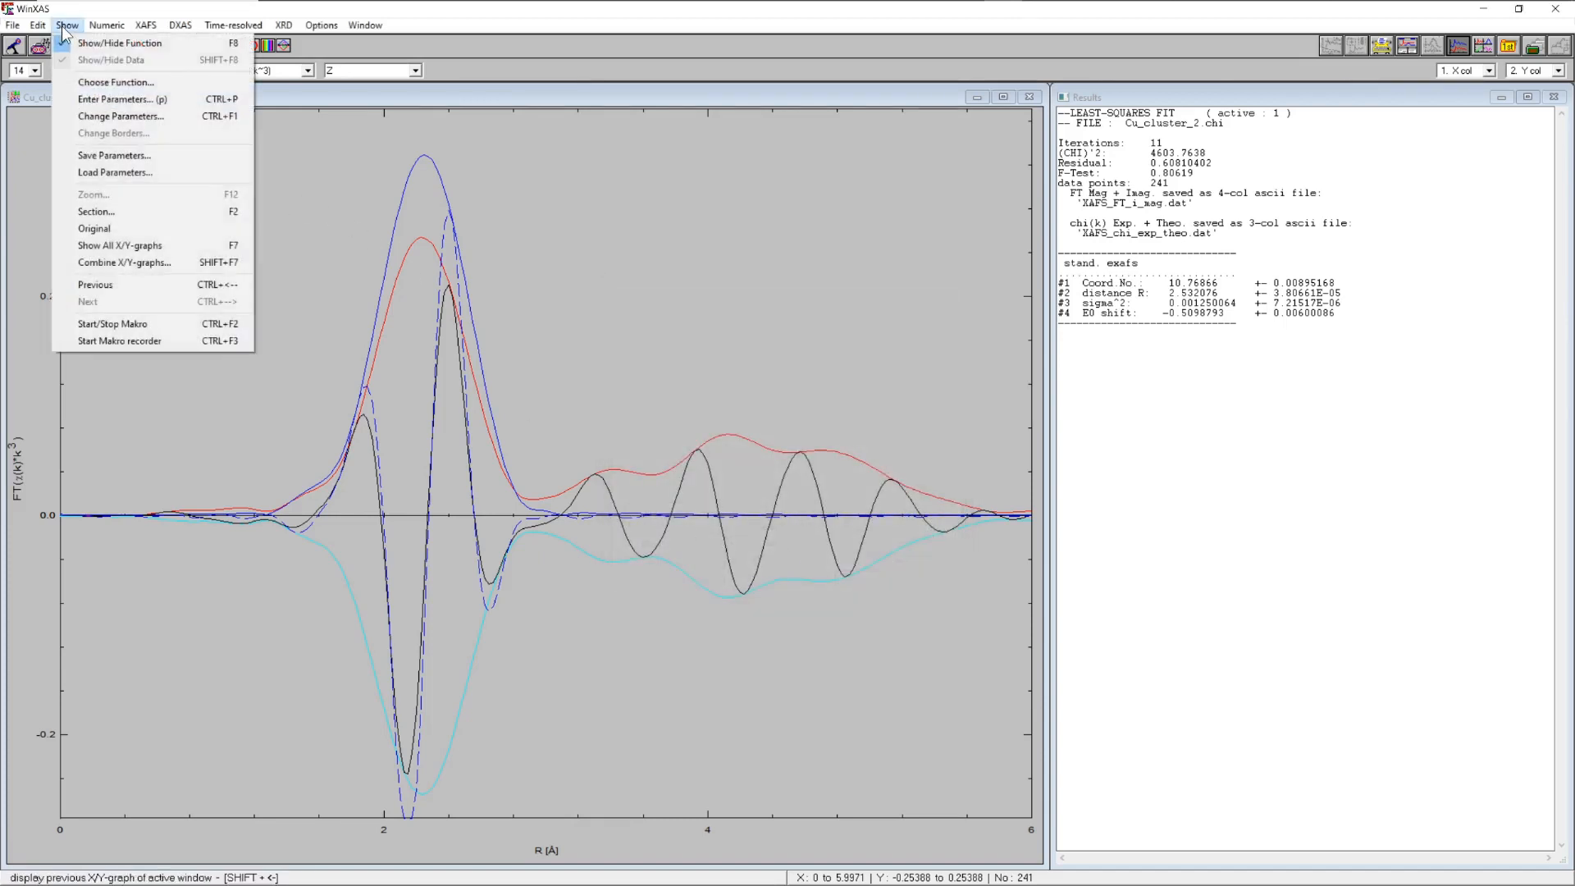
pyautogui.click(127, 115)
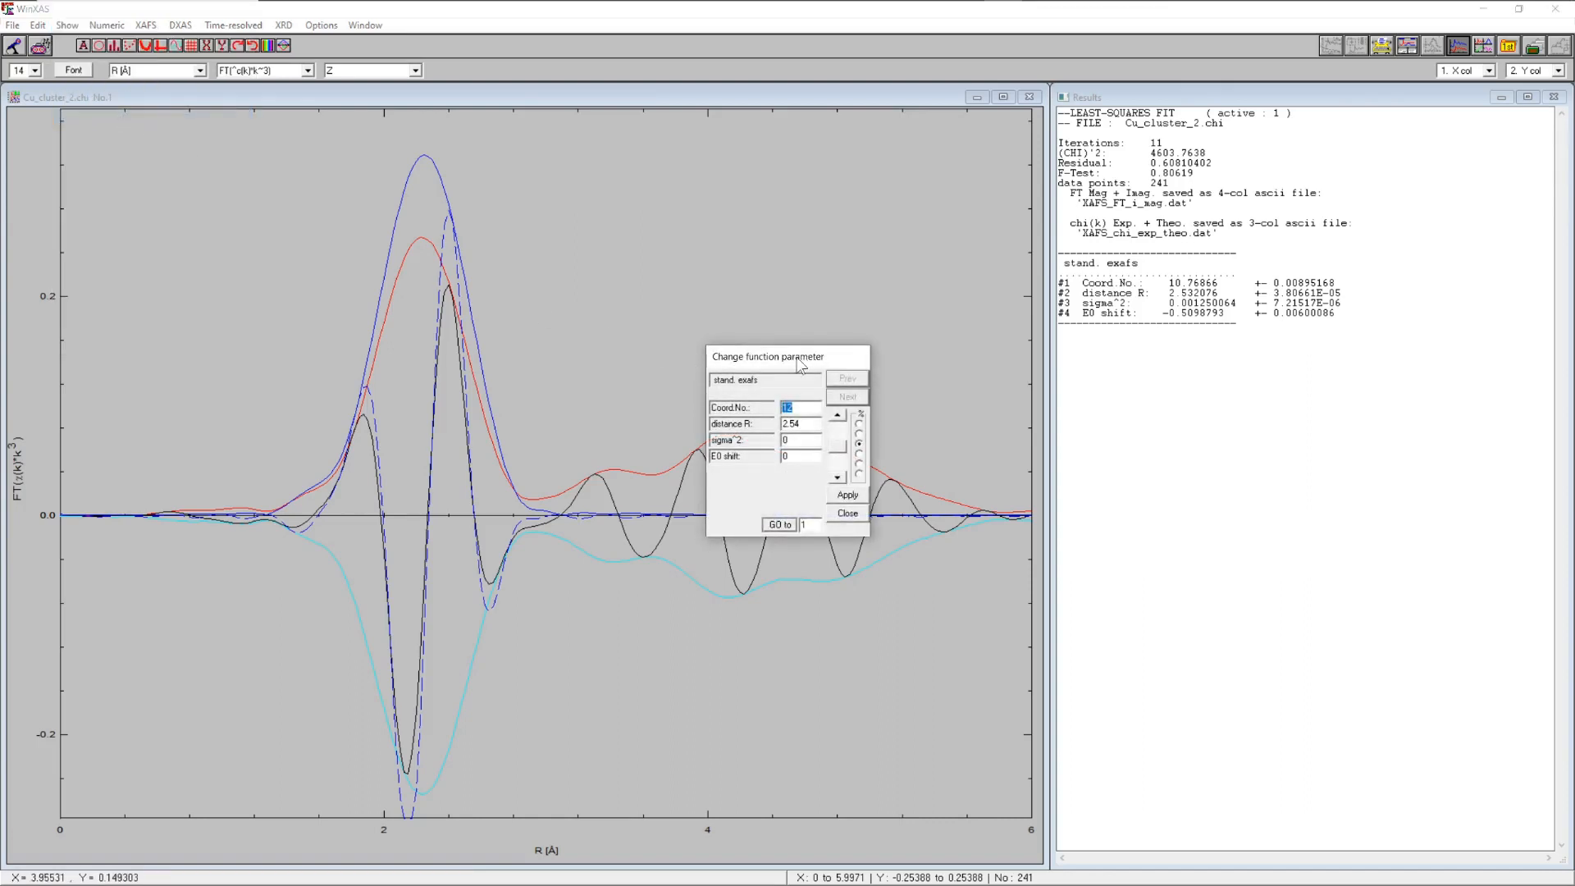
pyautogui.moveTo(792, 363); pyautogui.dragTo(758, 180)
pyautogui.click(777, 215)
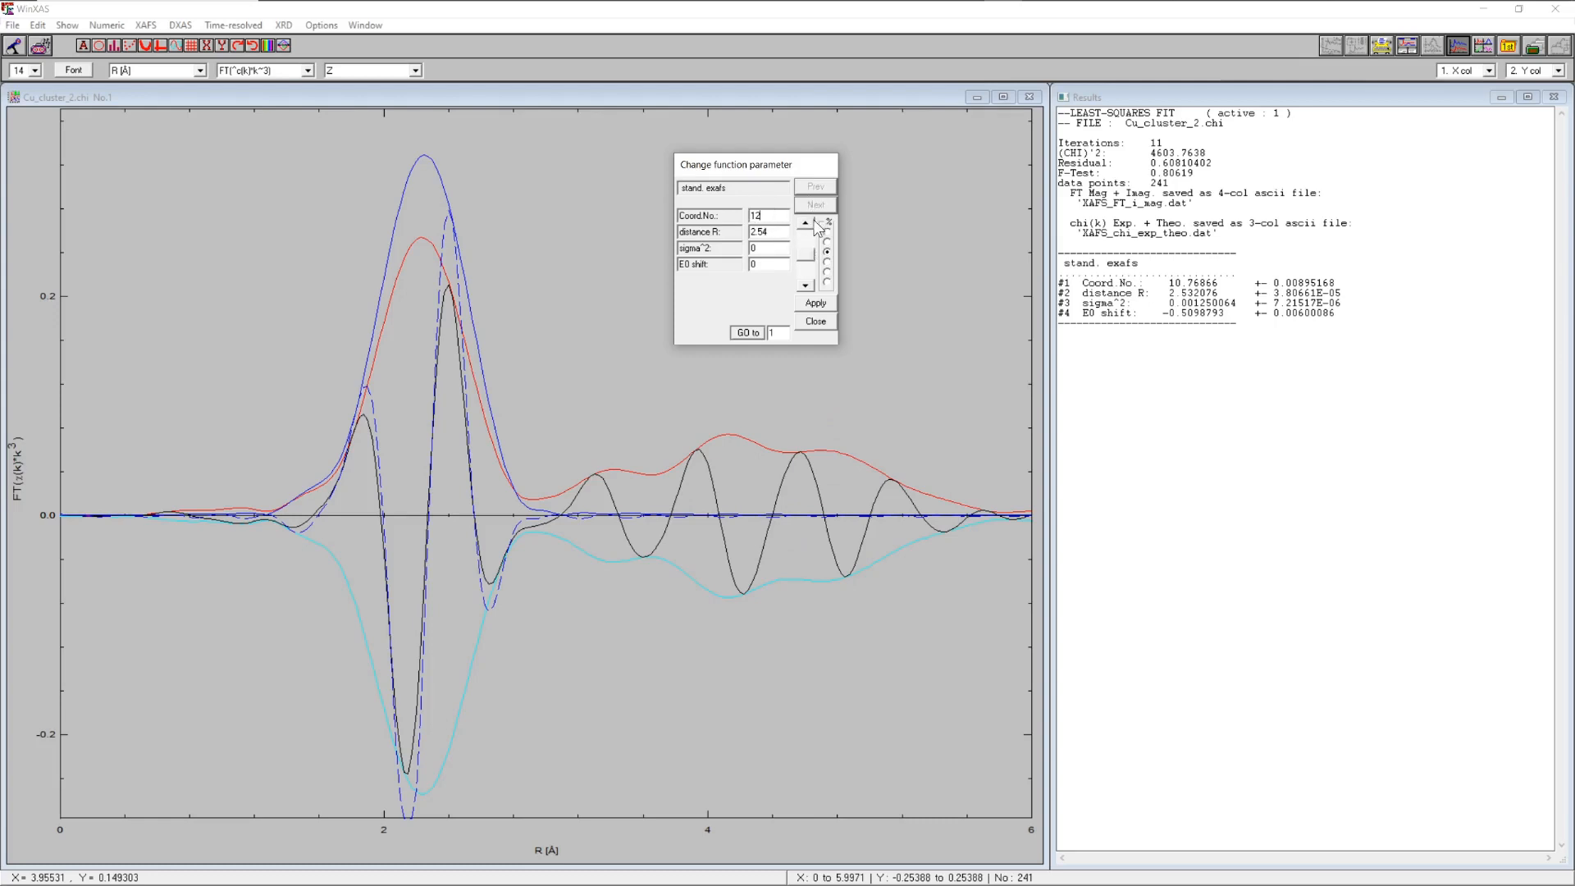
pyautogui.click(806, 223)
pyautogui.click(807, 223)
pyautogui.click(806, 223)
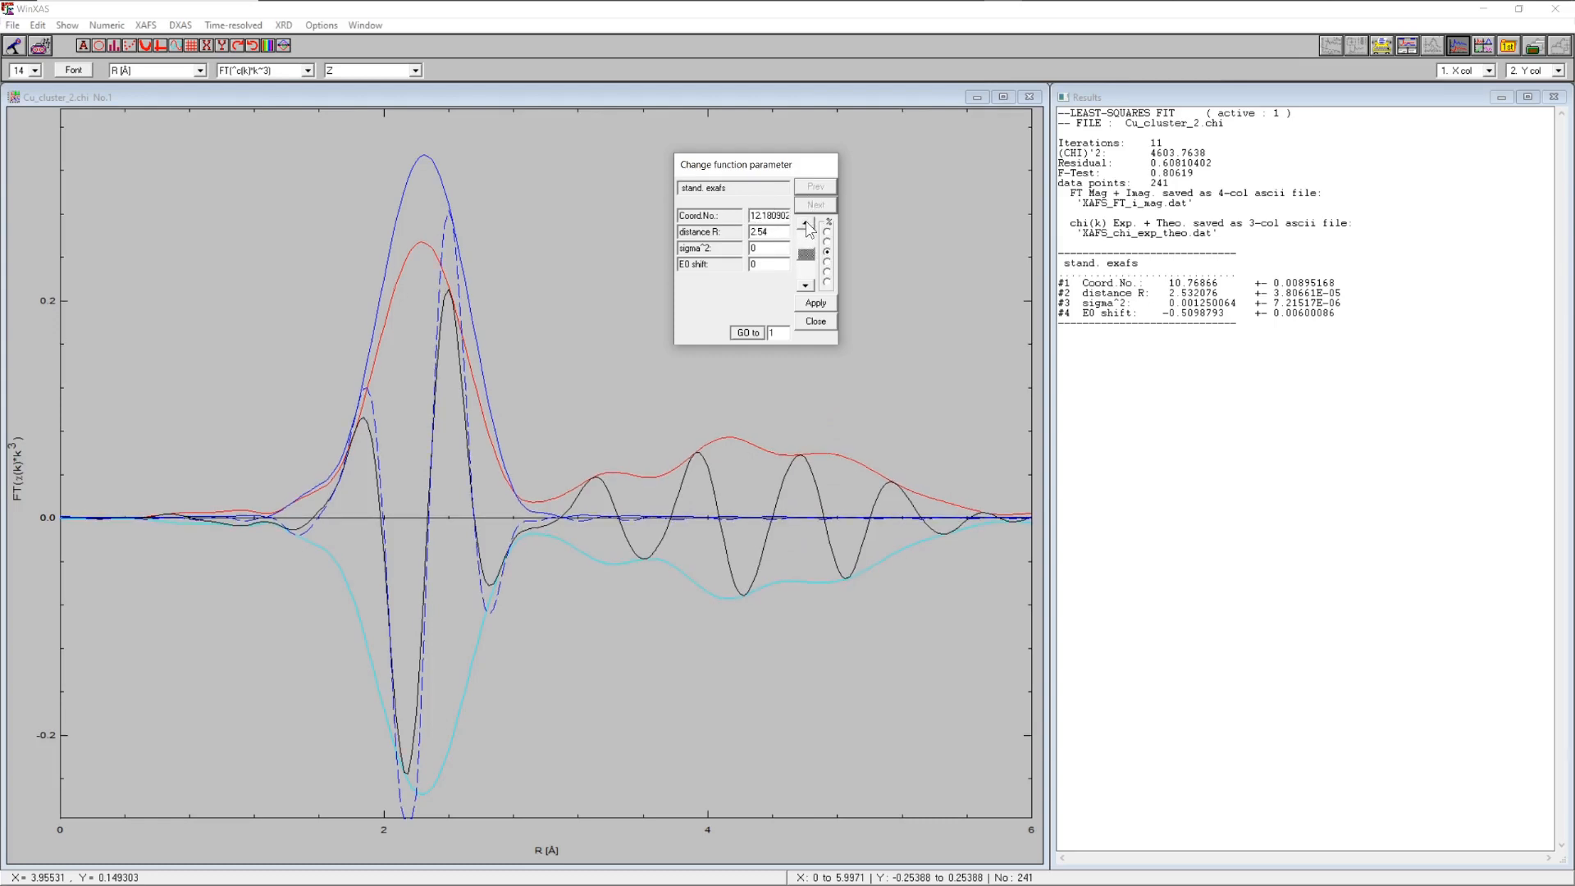
pyautogui.click(807, 235)
pyautogui.click(806, 234)
pyautogui.click(807, 235)
pyautogui.click(807, 234)
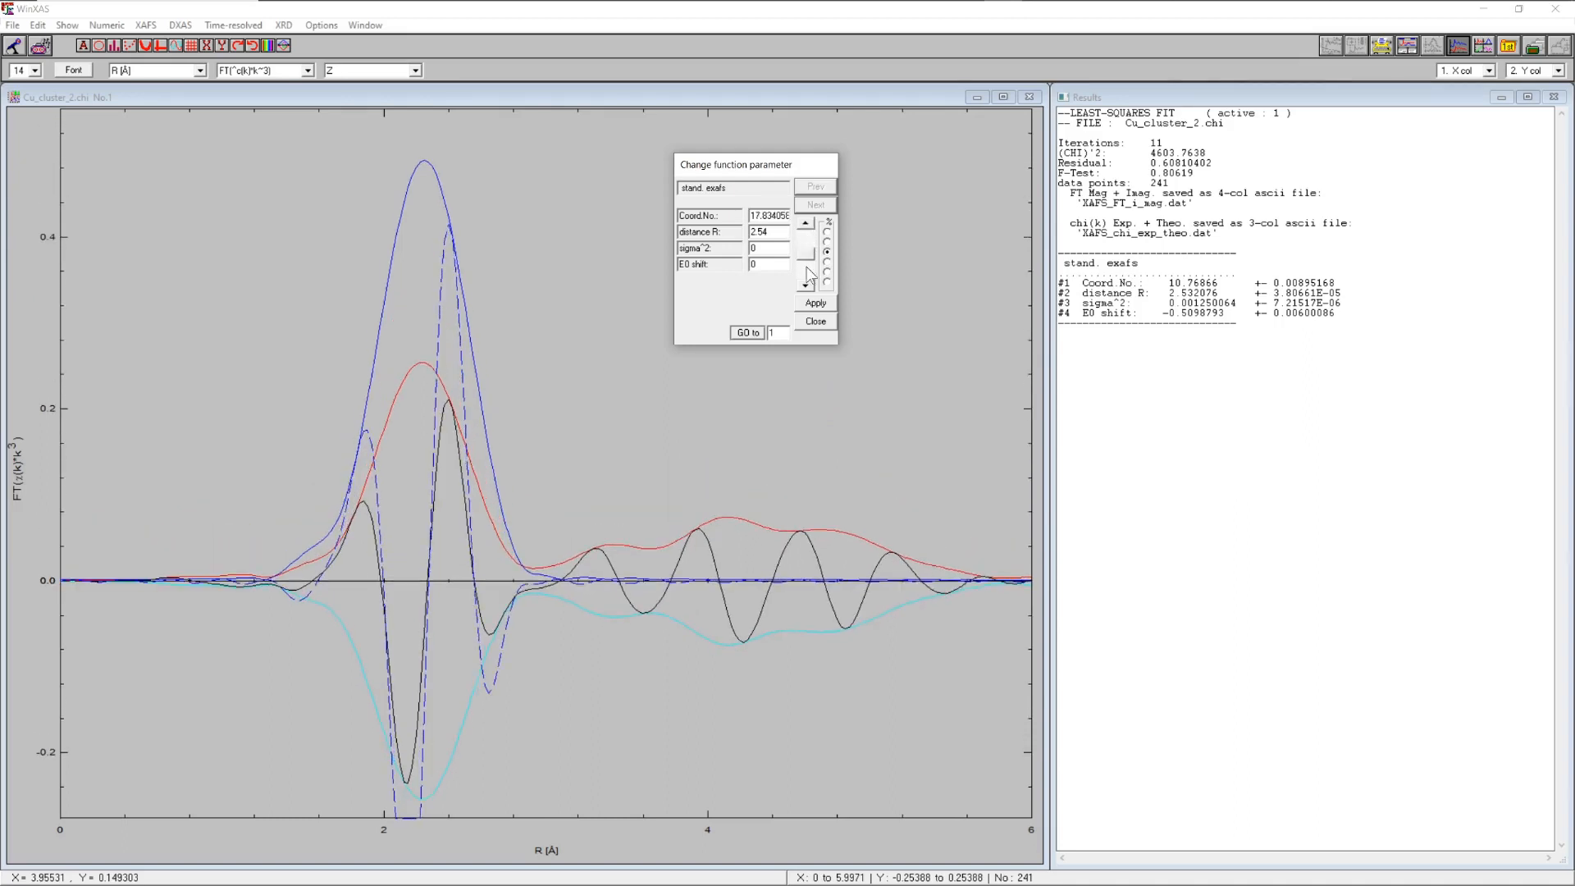
# - Lower the simulated coordination number to about 8.53 and bring it back up to about 11.24
pyautogui.click(805, 268)
pyautogui.click(806, 269)
pyautogui.click(806, 268)
pyautogui.click(806, 268)
pyautogui.click(806, 268)
pyautogui.click(806, 269)
pyautogui.click(805, 268)
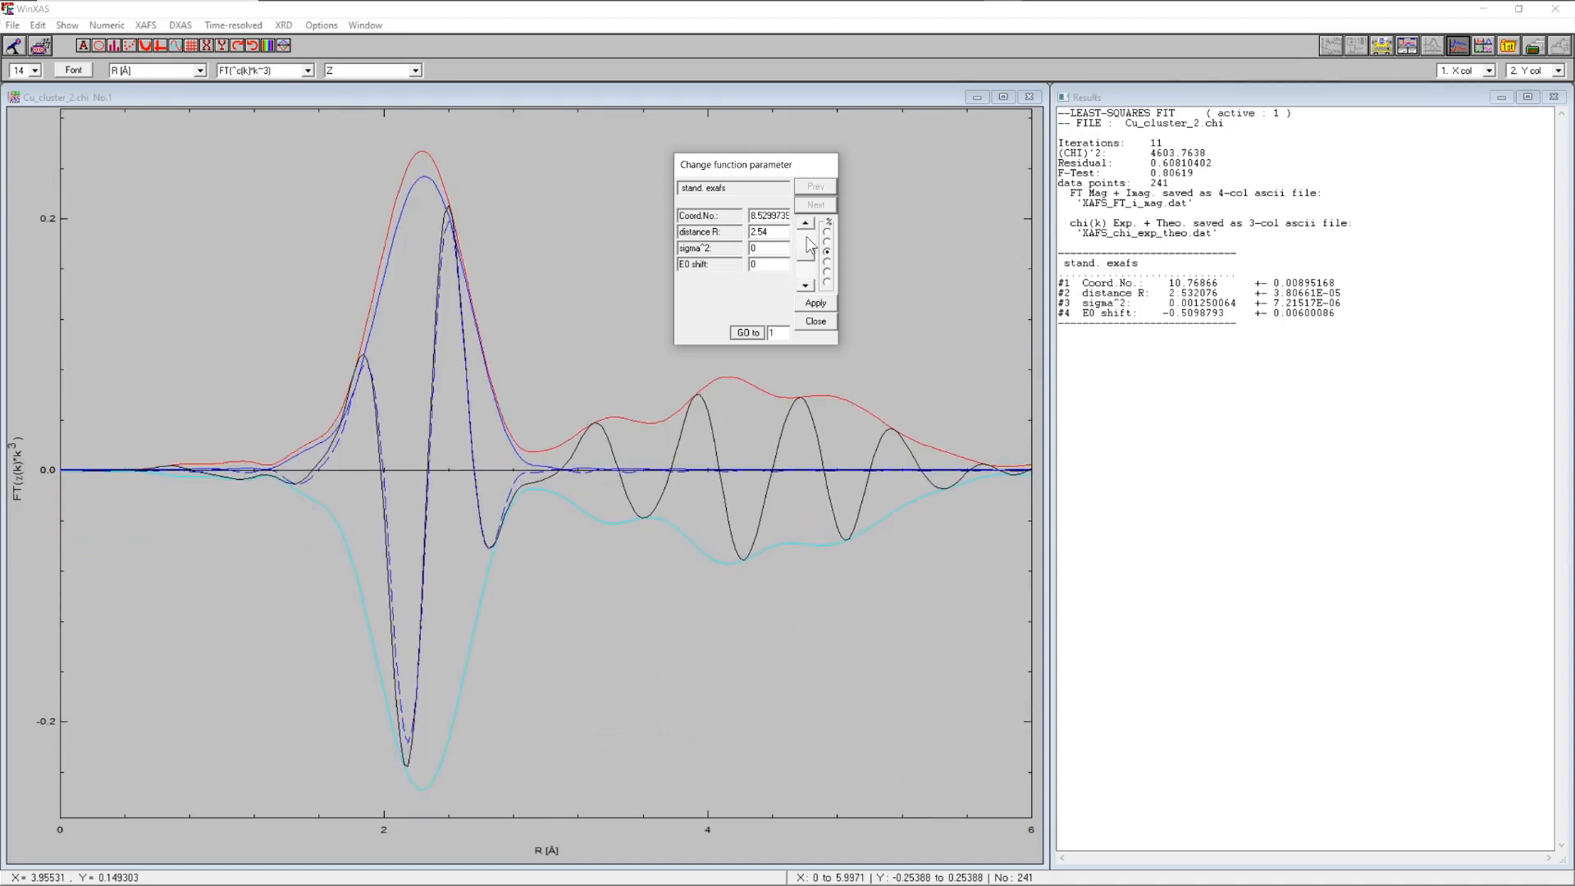
pyautogui.click(809, 249)
pyautogui.click(808, 249)
pyautogui.click(808, 248)
pyautogui.click(808, 248)
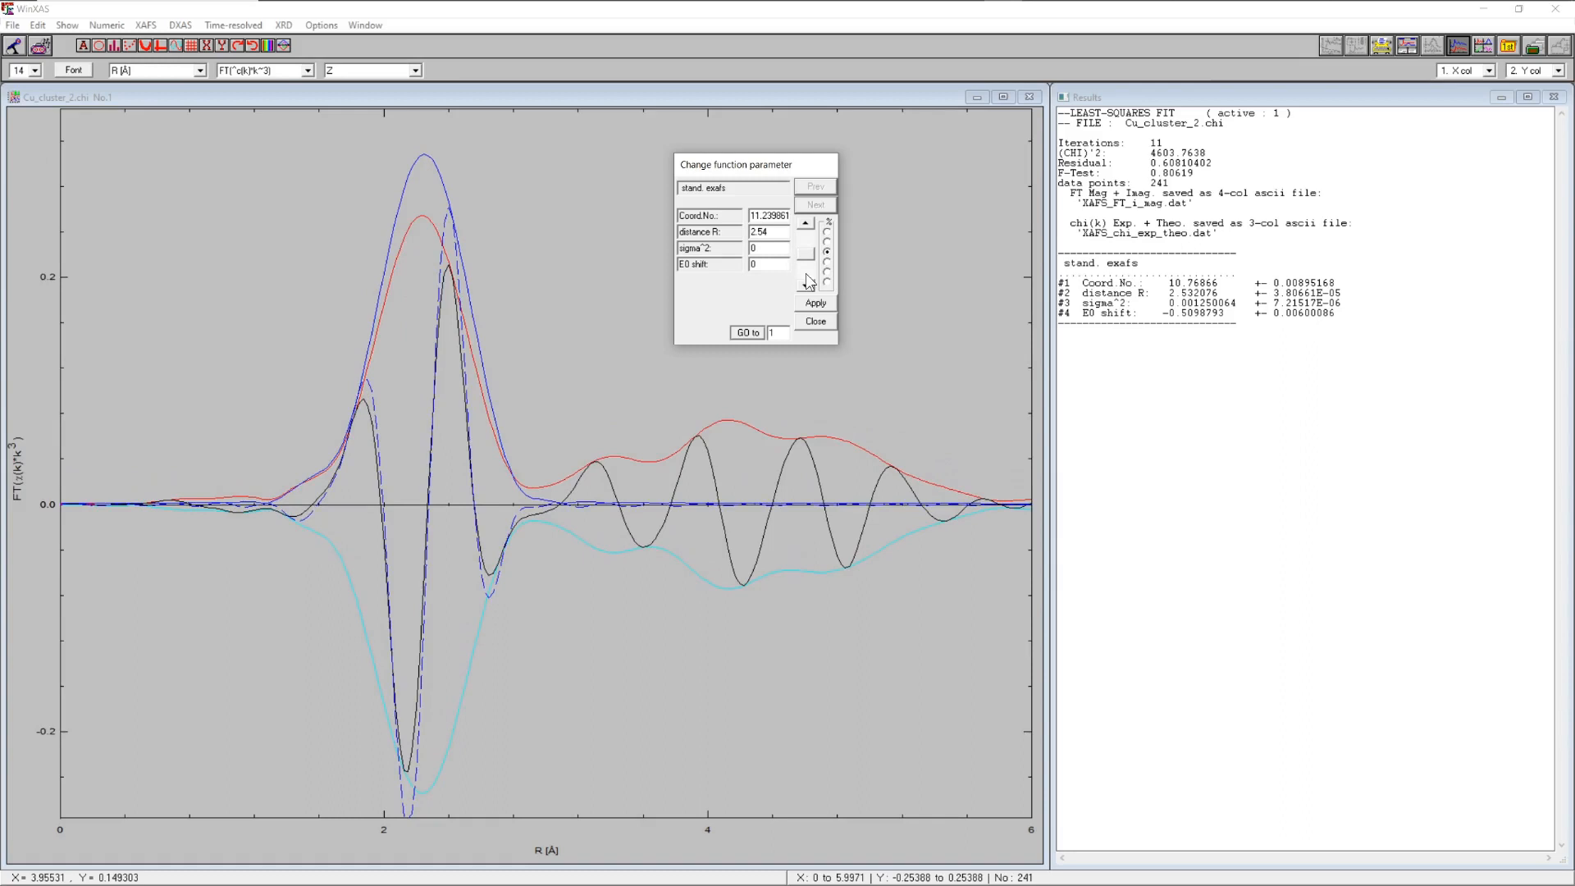
# - Increase the simulated distance R past 2.565 and bring it back down to about 2.5396
pyautogui.click(806, 222)
pyautogui.click(808, 223)
pyautogui.click(807, 223)
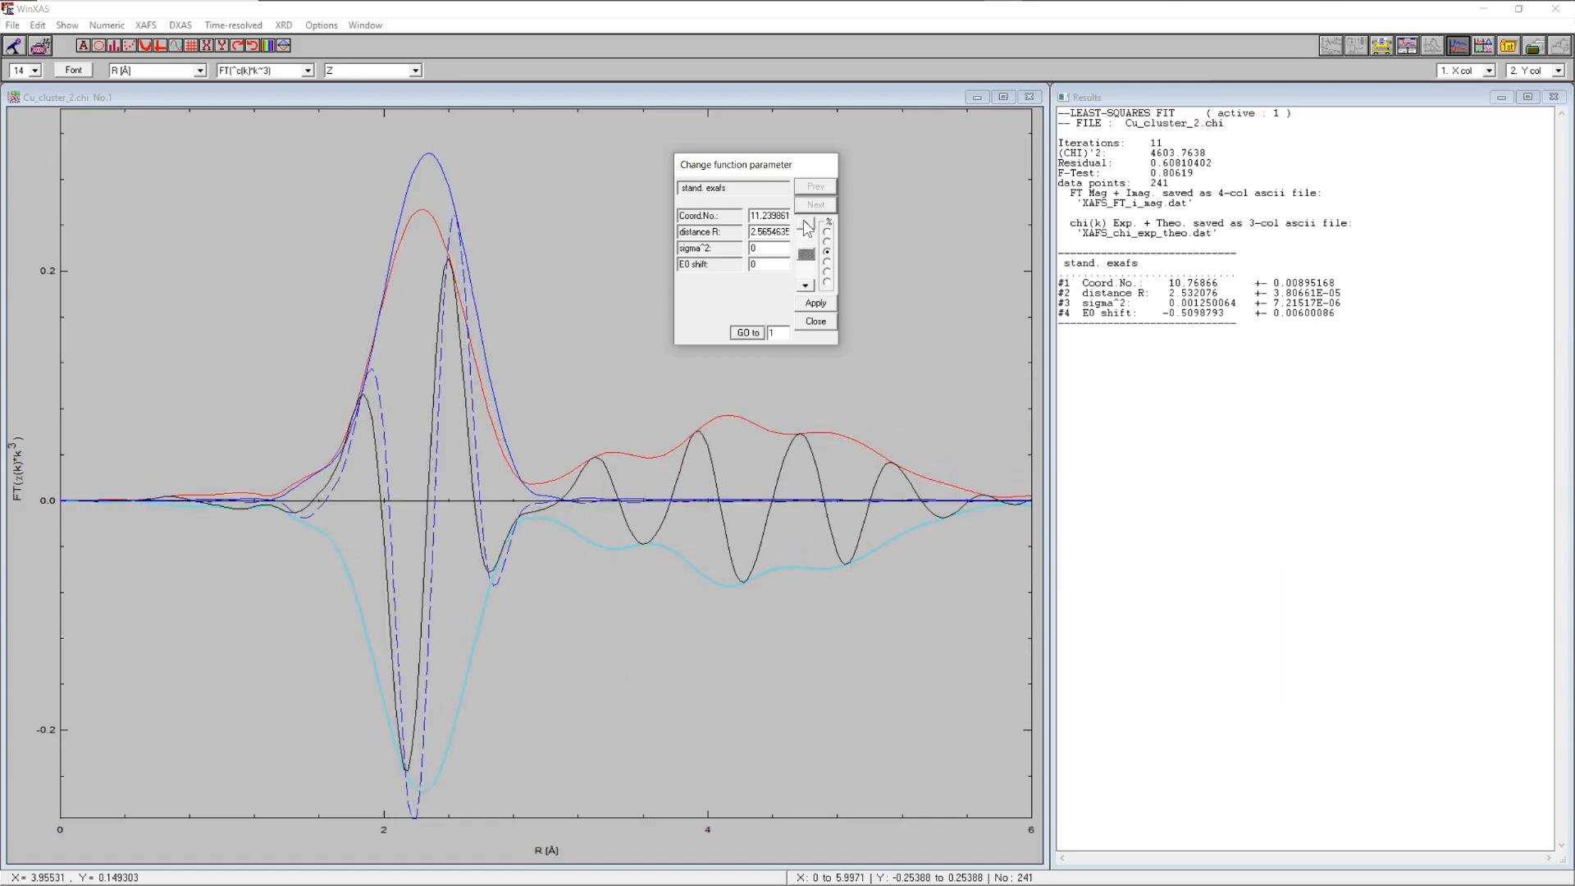
pyautogui.click(808, 223)
pyautogui.click(807, 223)
pyautogui.click(807, 286)
pyautogui.click(807, 287)
pyautogui.click(806, 287)
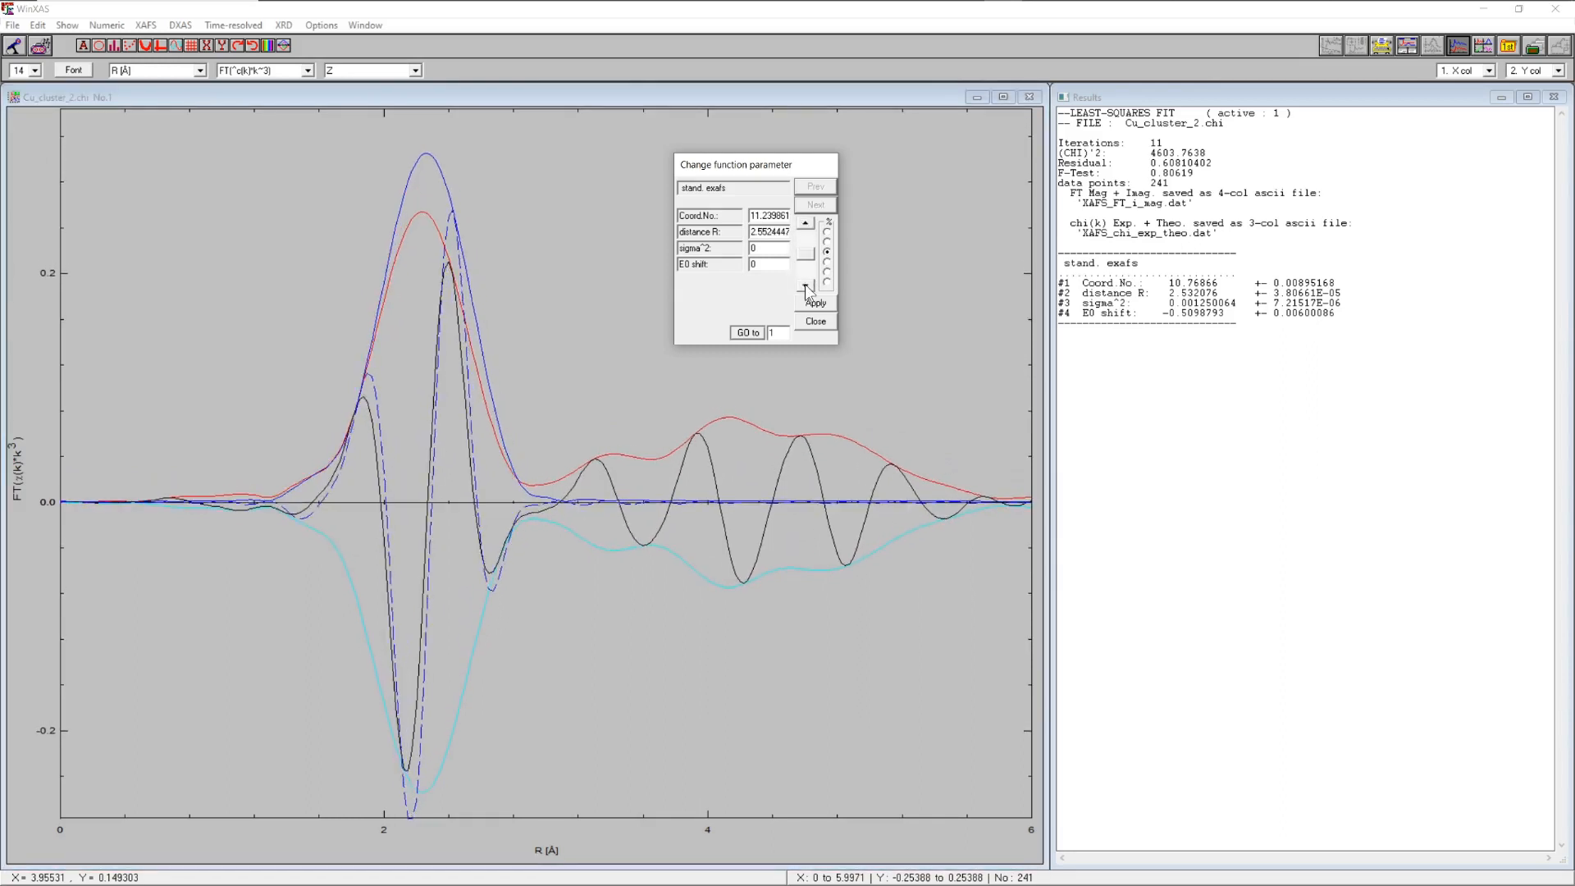
pyautogui.click(807, 287)
pyautogui.click(806, 288)
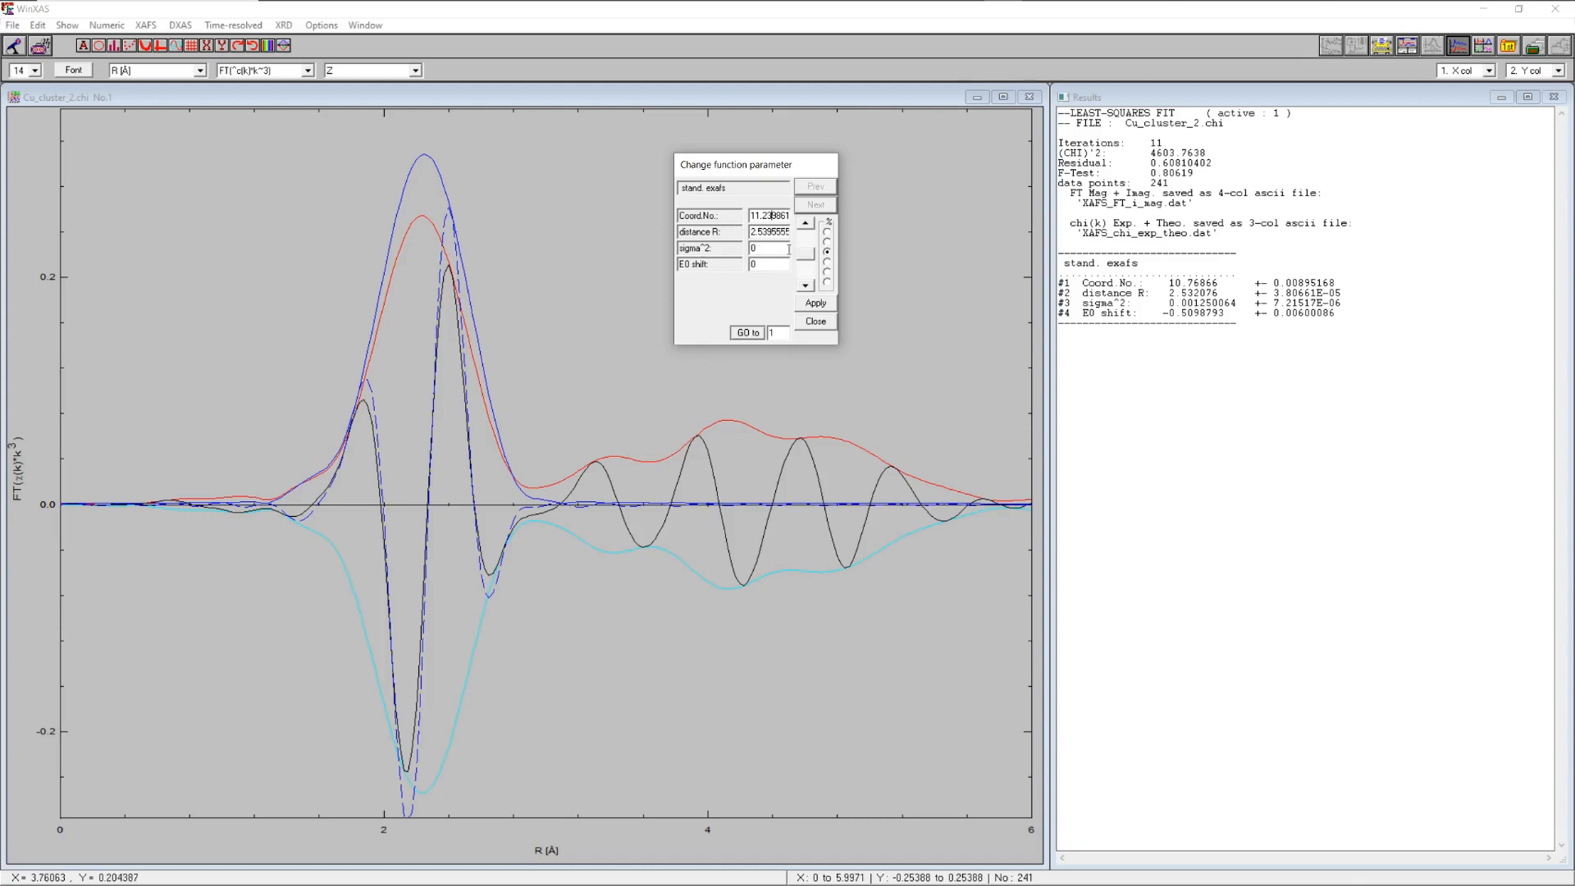
# - Reduce the coordination number stepwise to about 9.67 to match the cluster's first-shell peak, and finish adjusting the parameters
pyautogui.click(806, 286)
pyautogui.click(806, 287)
pyautogui.click(805, 286)
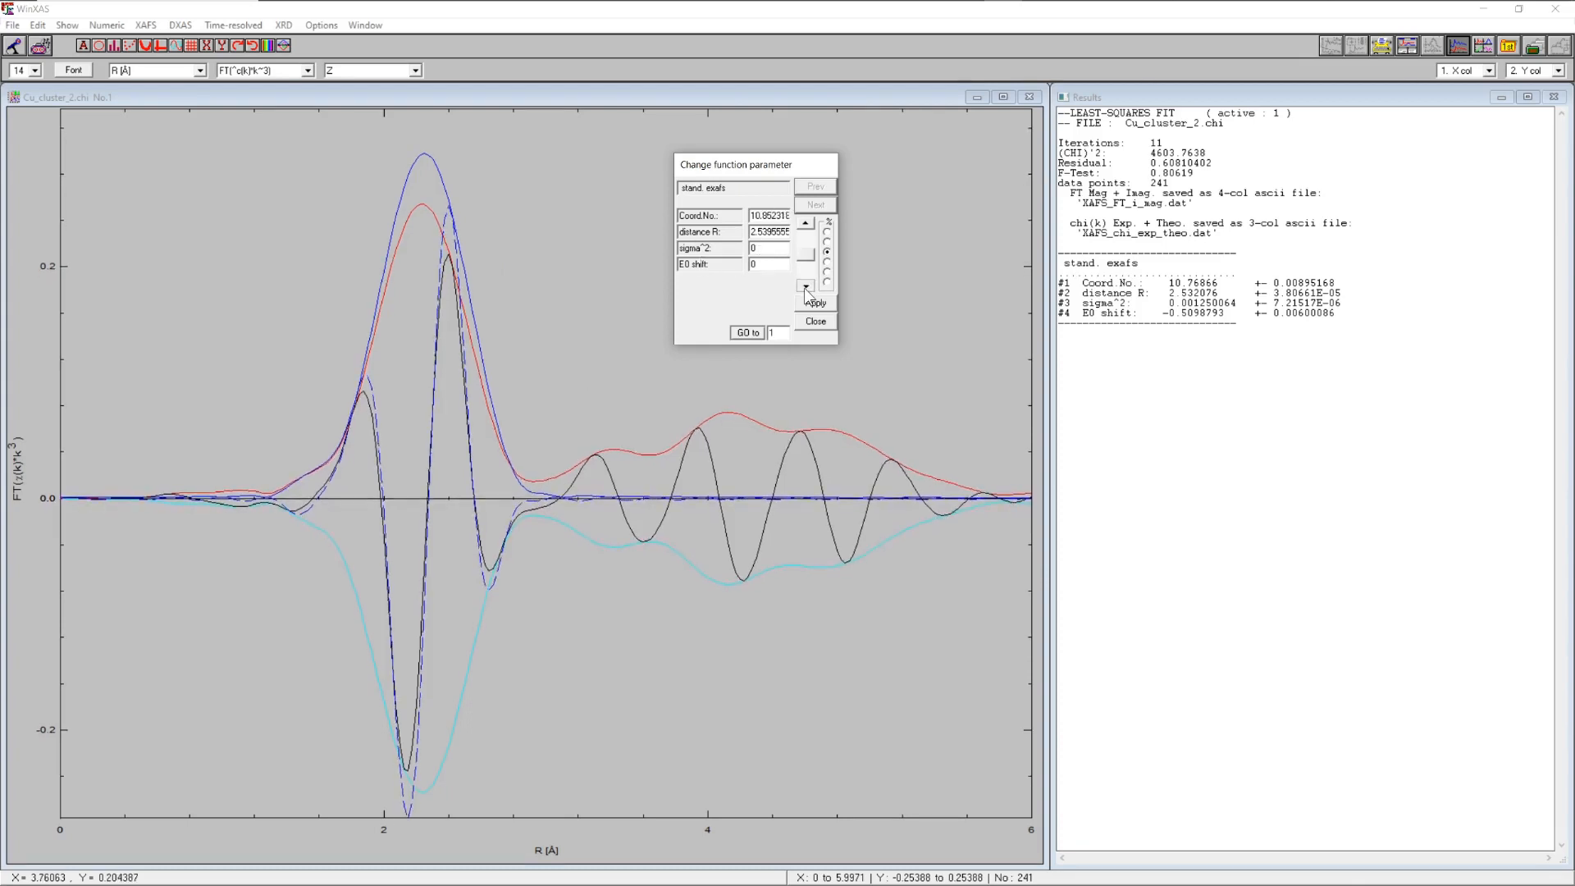
pyautogui.click(804, 287)
pyautogui.click(804, 287)
pyautogui.click(804, 287)
pyautogui.click(805, 288)
pyautogui.click(805, 287)
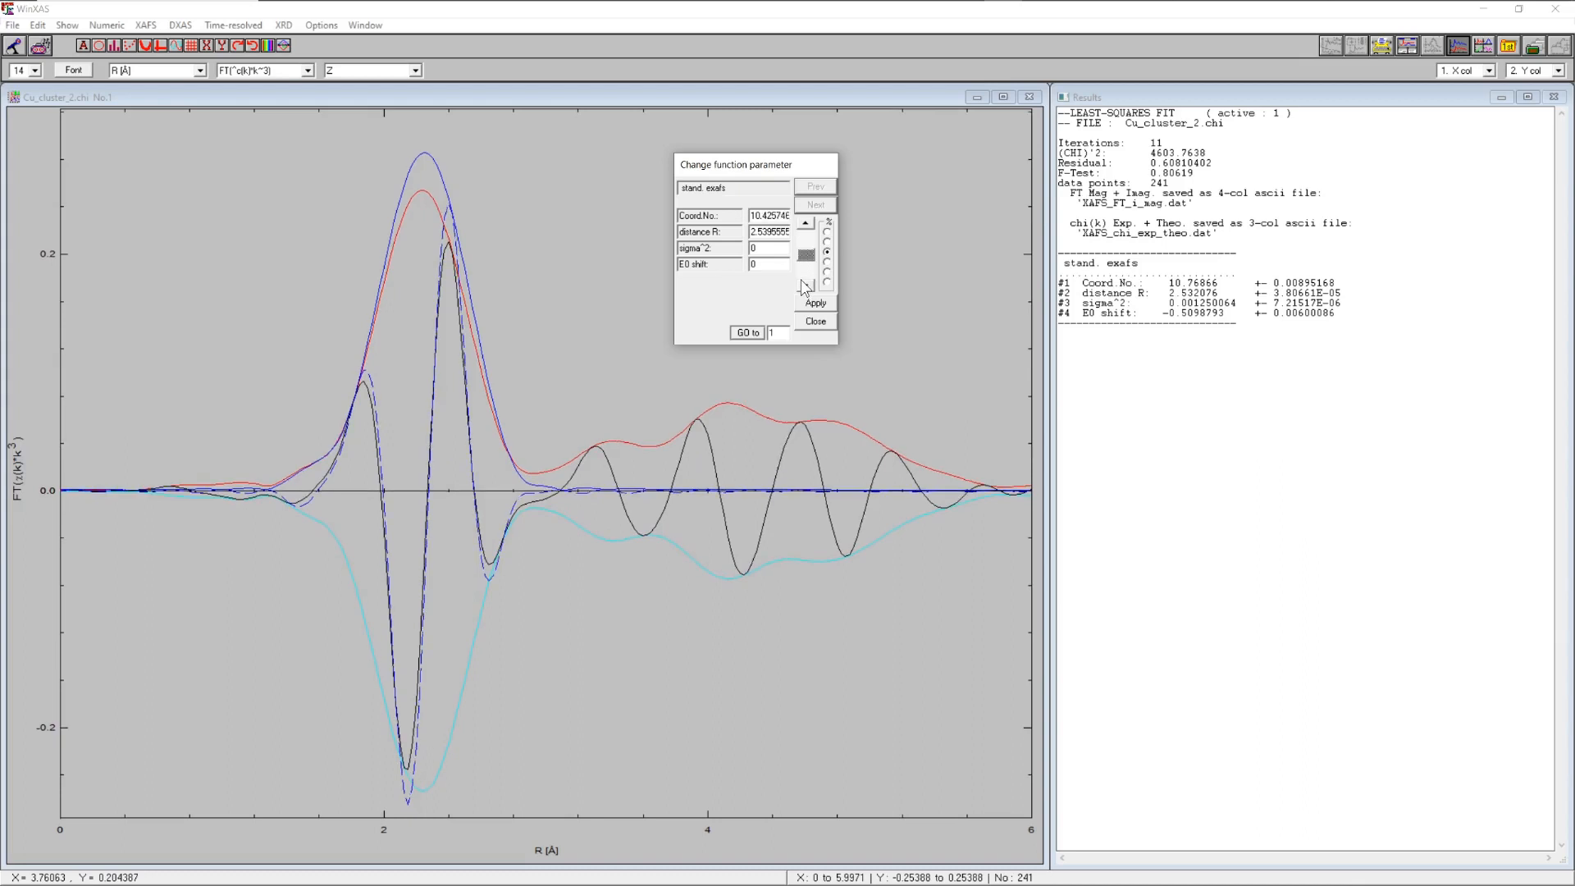
pyautogui.click(804, 286)
pyautogui.click(805, 286)
pyautogui.click(806, 286)
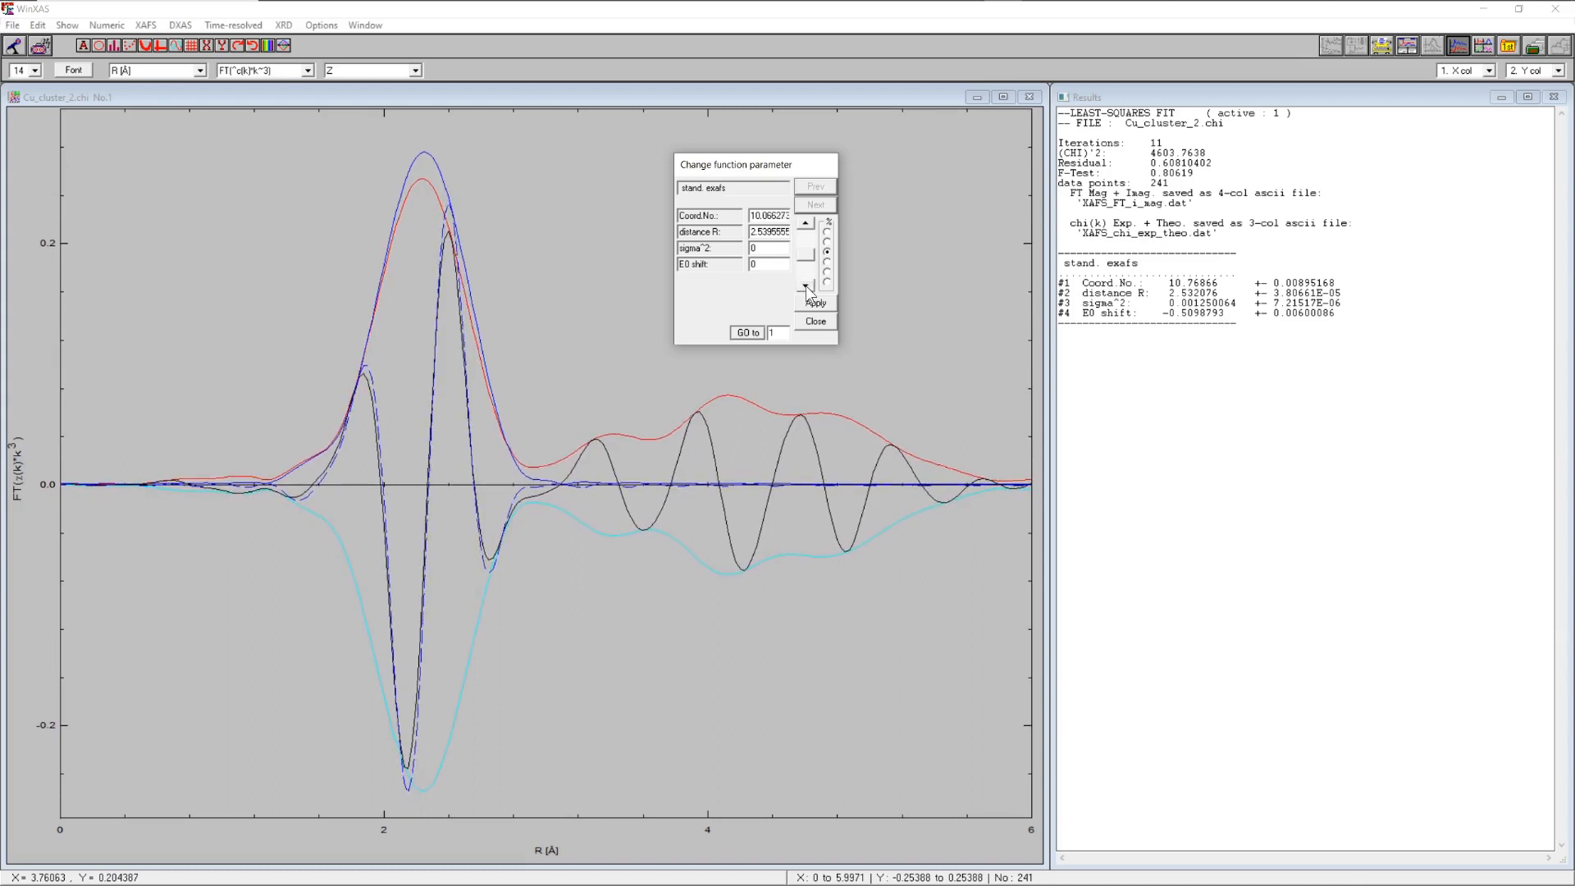
pyautogui.click(806, 286)
pyautogui.click(806, 285)
pyautogui.click(805, 285)
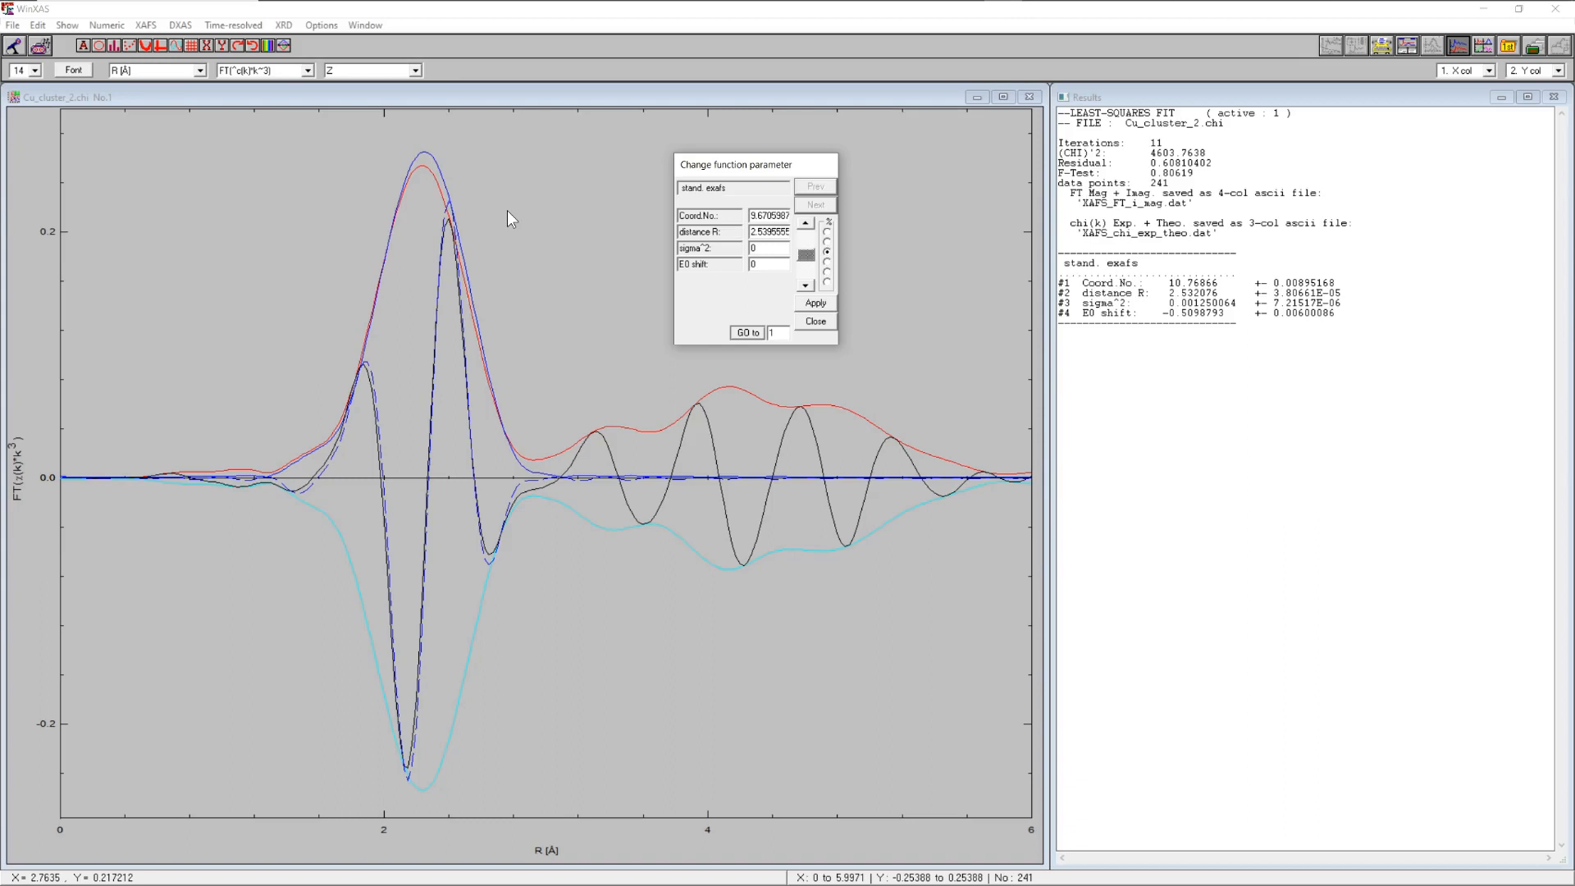
pyautogui.click(805, 322)
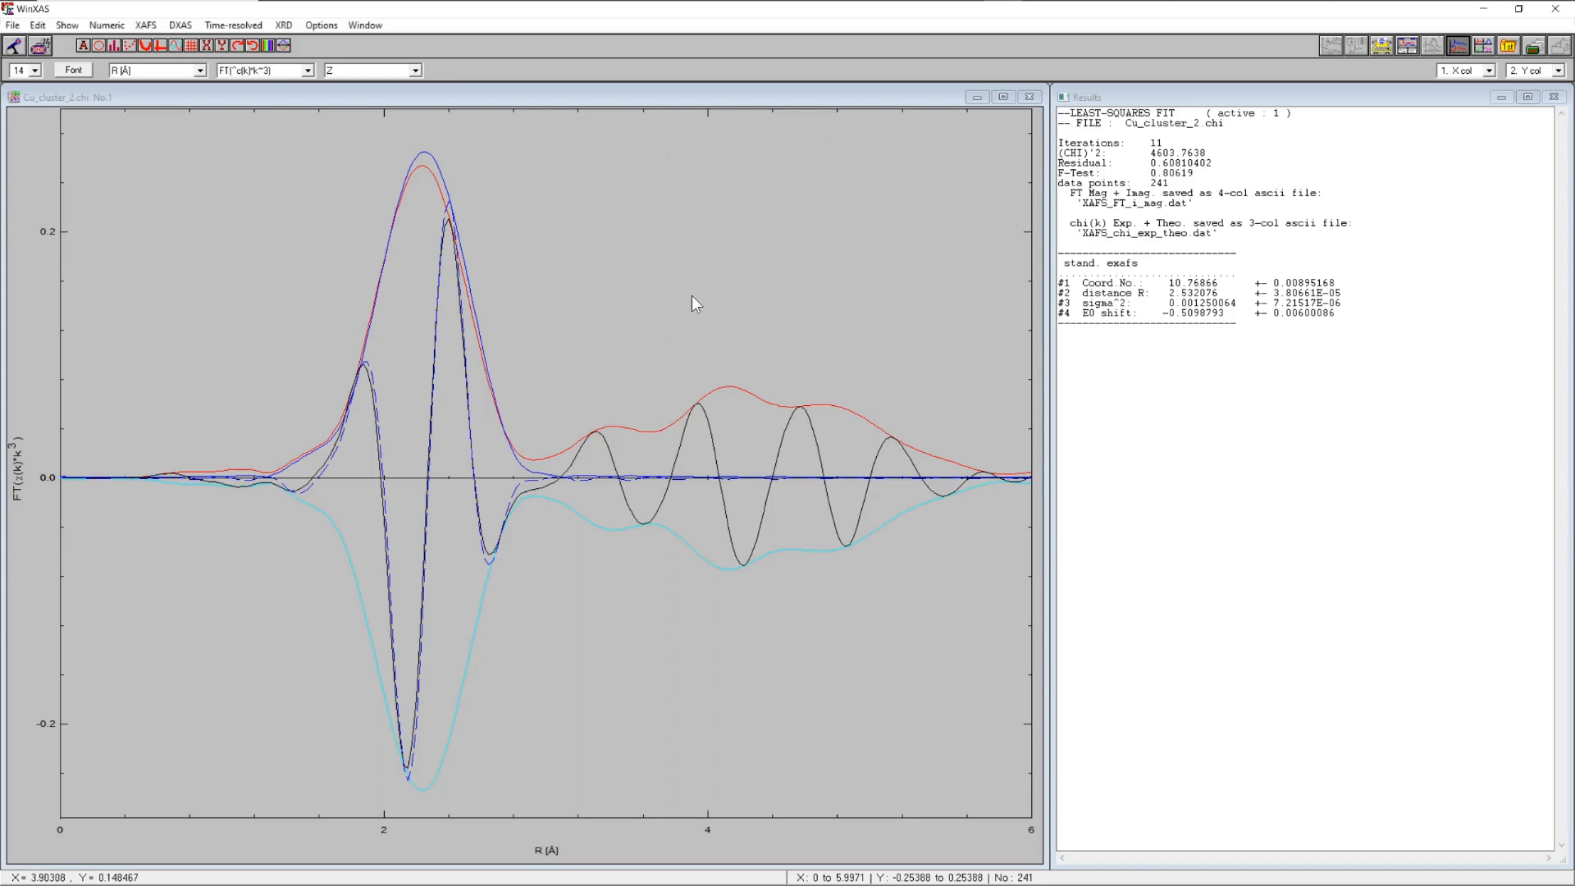